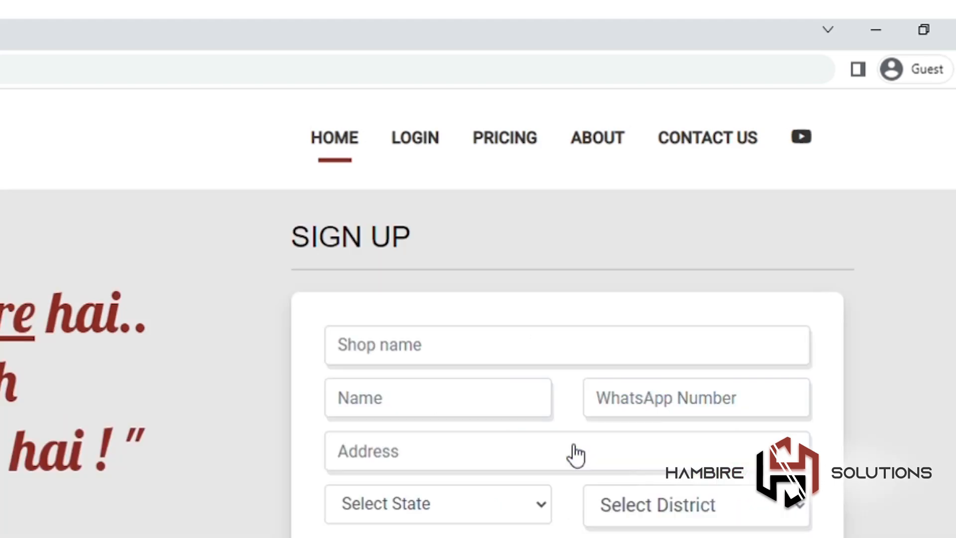
Step: Put the cursor in the Shop name field of the Hambire Solutions sign-up form
click(505, 361)
Step: Enter 'Gold house' as the shop name, then the owner's name, WhatsApp number and shop address
text(Gold house)
click(497, 397)
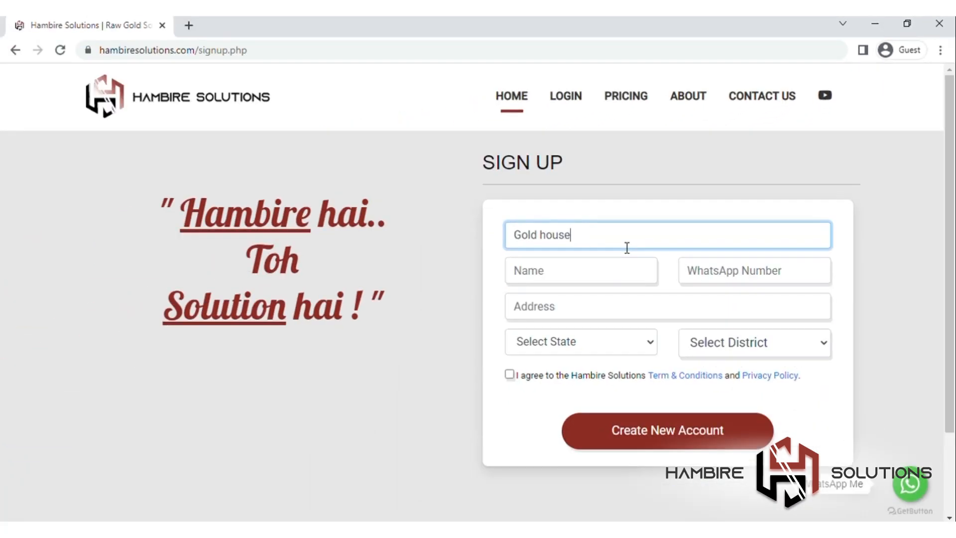
text(Ram)
click(723, 268)
click(717, 312)
text(Jain AMndir road)
Step: Choose LAKSHADWEEP and a district, accept the terms, and create the new account
click(636, 342)
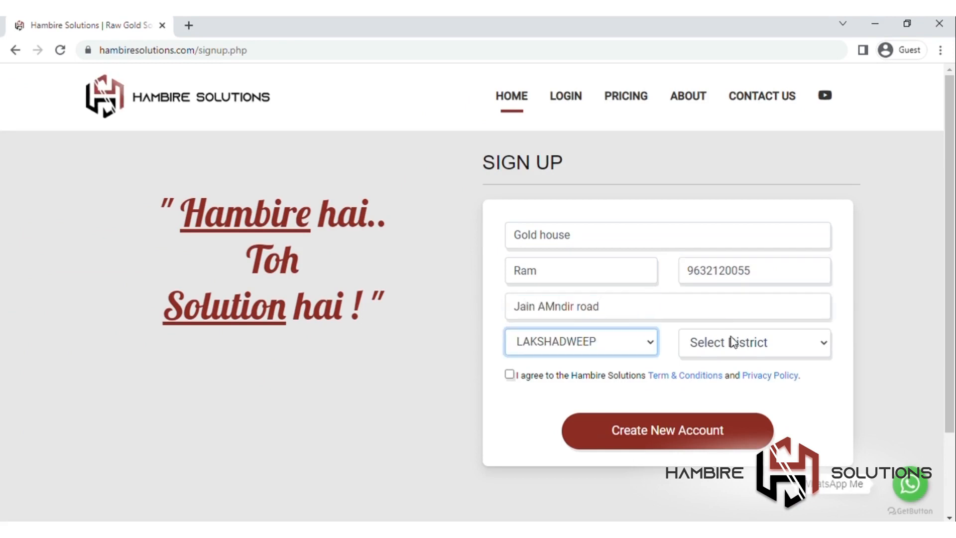
click(732, 342)
click(508, 374)
click(616, 429)
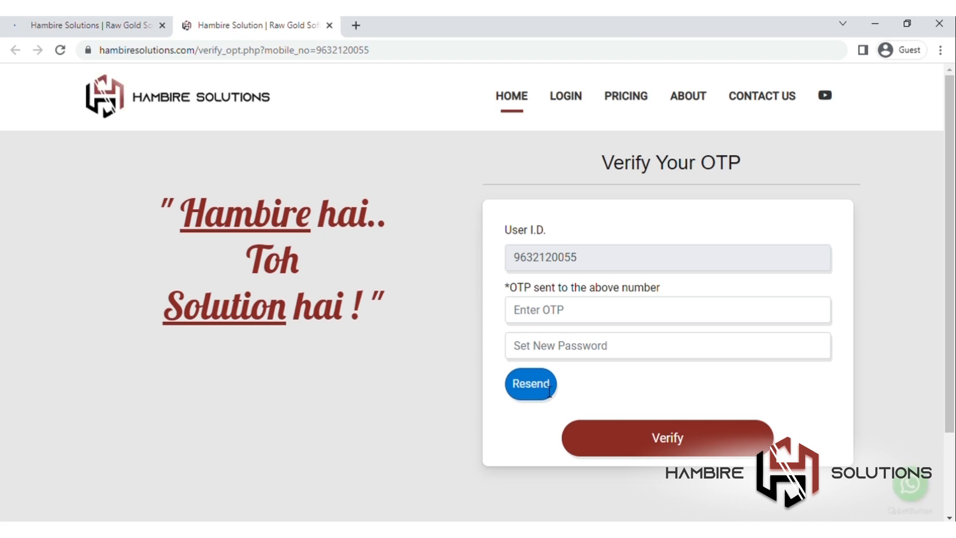
Step: Verify the OTP, then log in with the user ID and account password
click(591, 438)
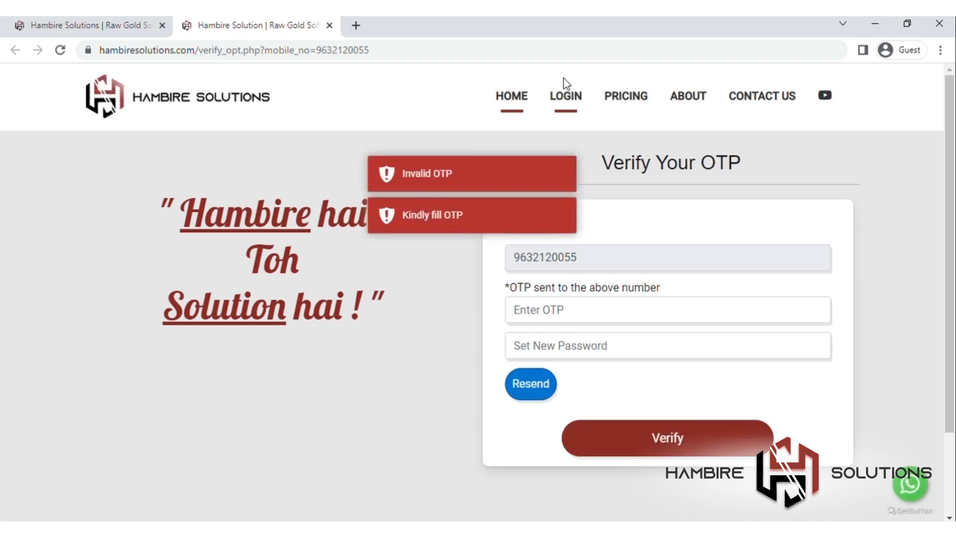
click(572, 99)
click(723, 218)
text(9876543211)
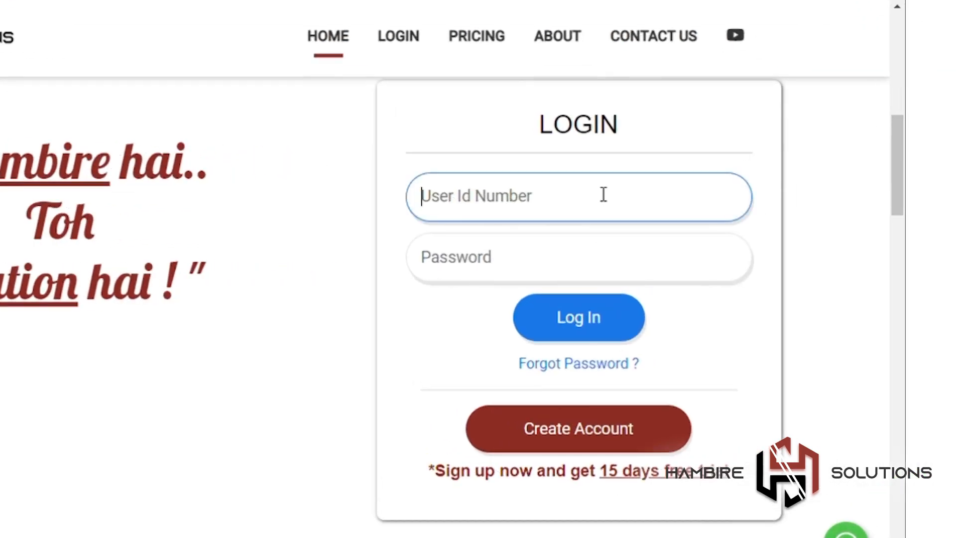
click(633, 270)
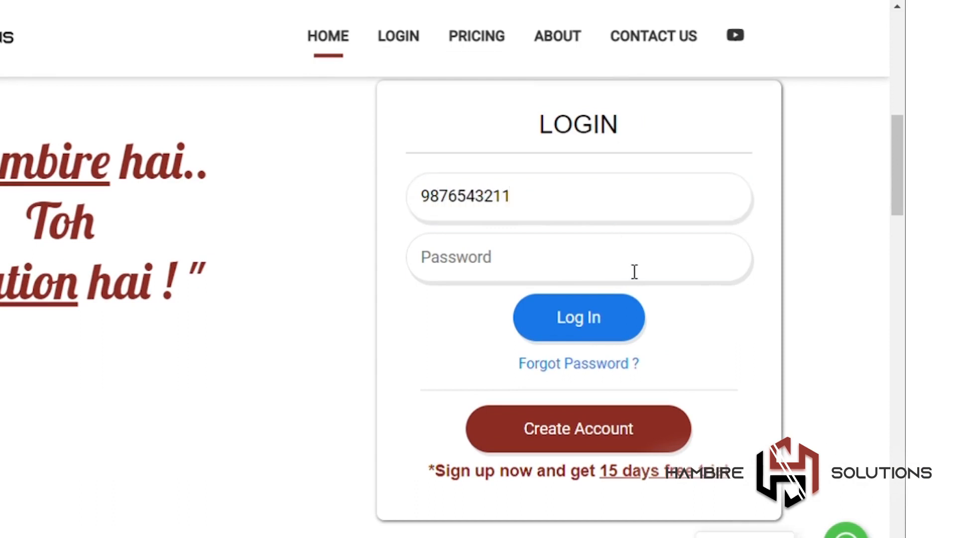
text(12)
click(629, 315)
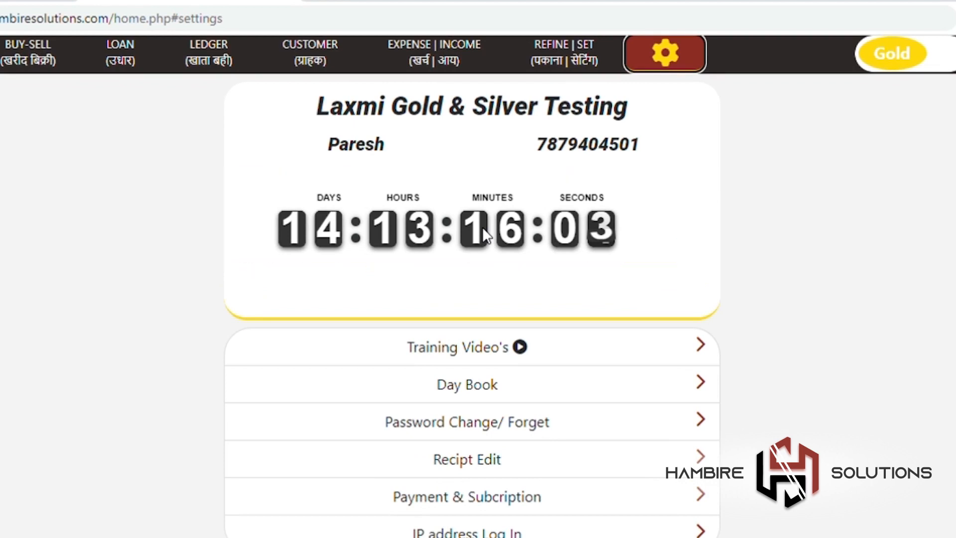
Step: Open Training Video's and scroll through the tutorial cards for each section
click(496, 352)
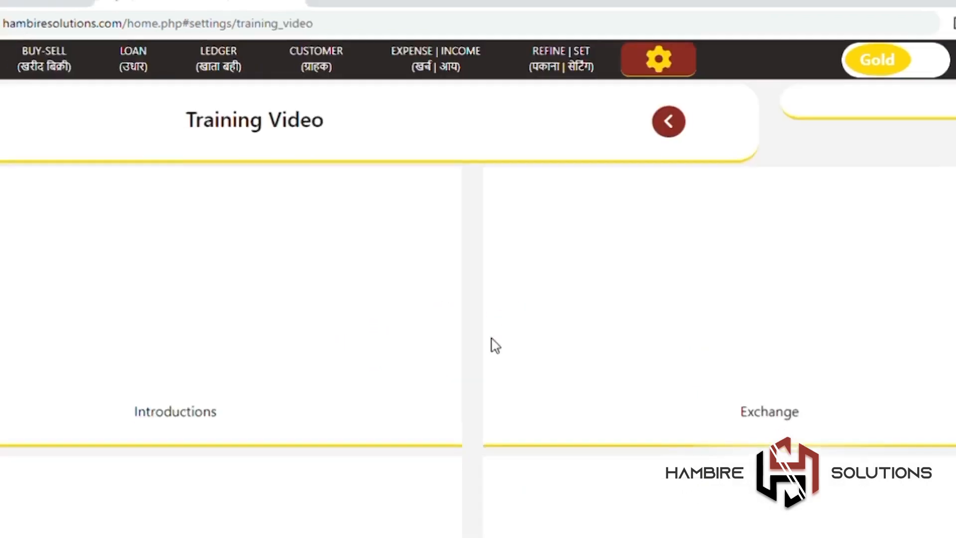
scroll(707, 481, down, 2)
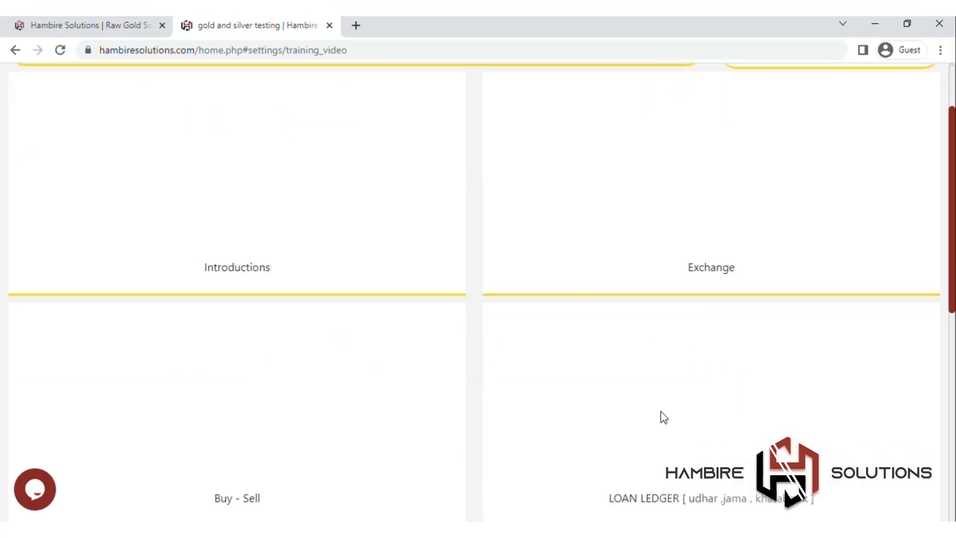
scroll(664, 401, down, 2)
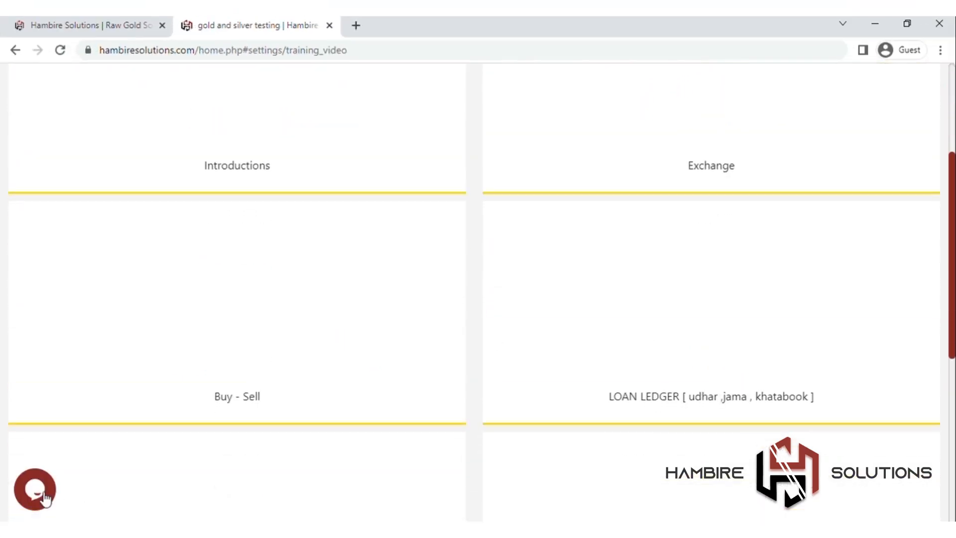
scroll(301, 426, up, 4)
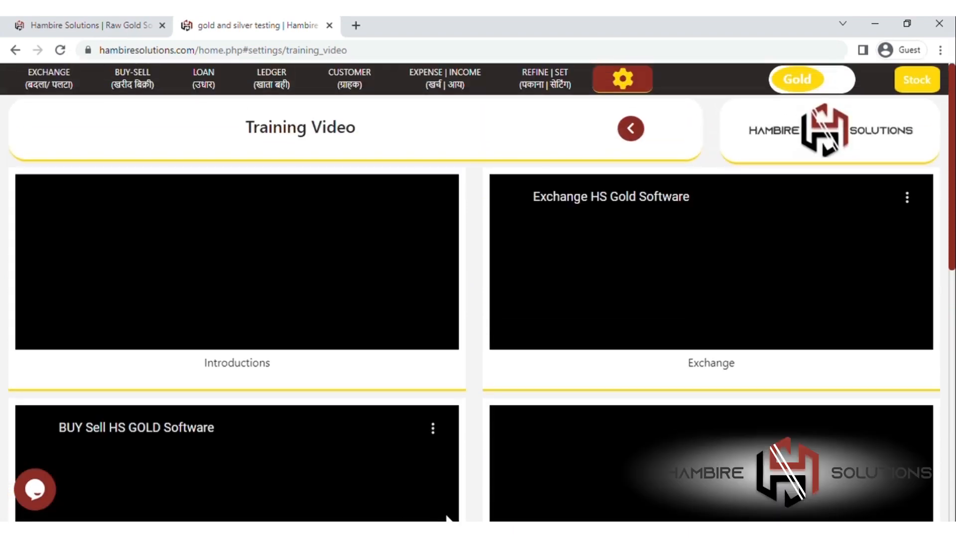
scroll(537, 494, down, 7)
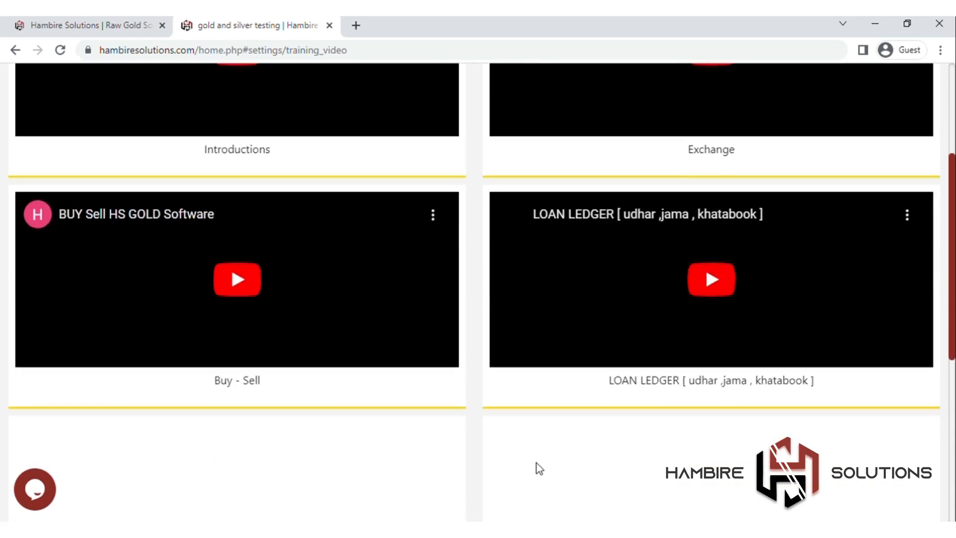
scroll(540, 515, down, 5)
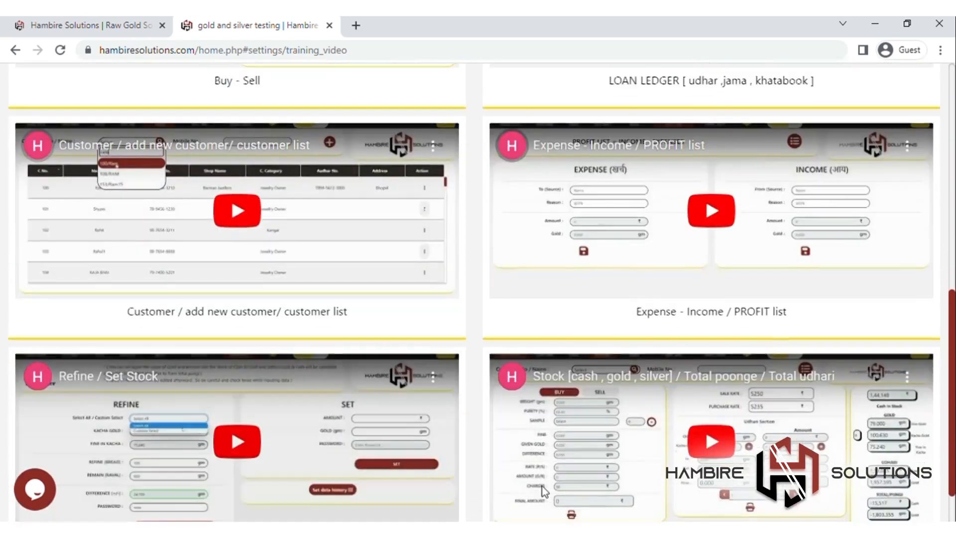
scroll(223, 254, up, 12)
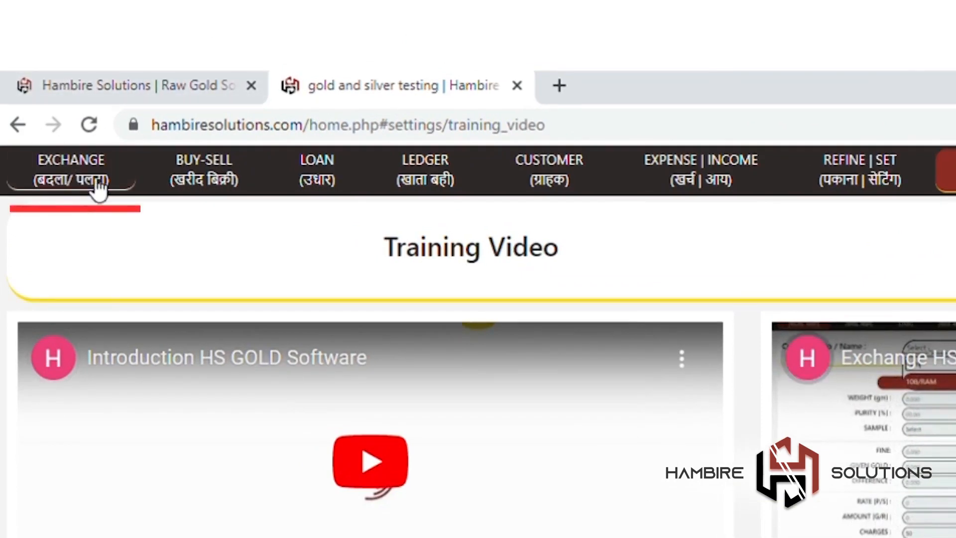
Step: Visit Exchange, Buy-Sell, Loan, Ledger, Customer and Expense | Income, ending on Refine | Set
click(95, 187)
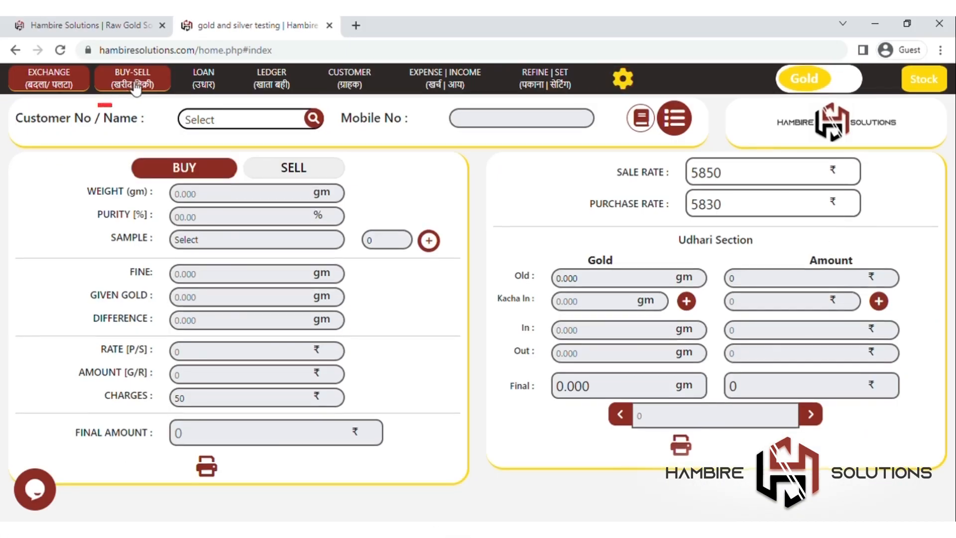
click(134, 86)
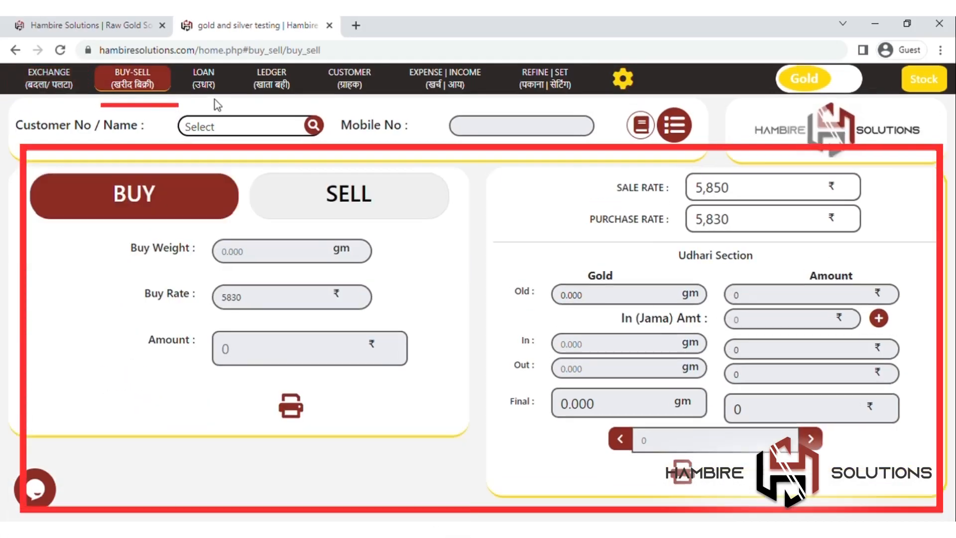
click(214, 75)
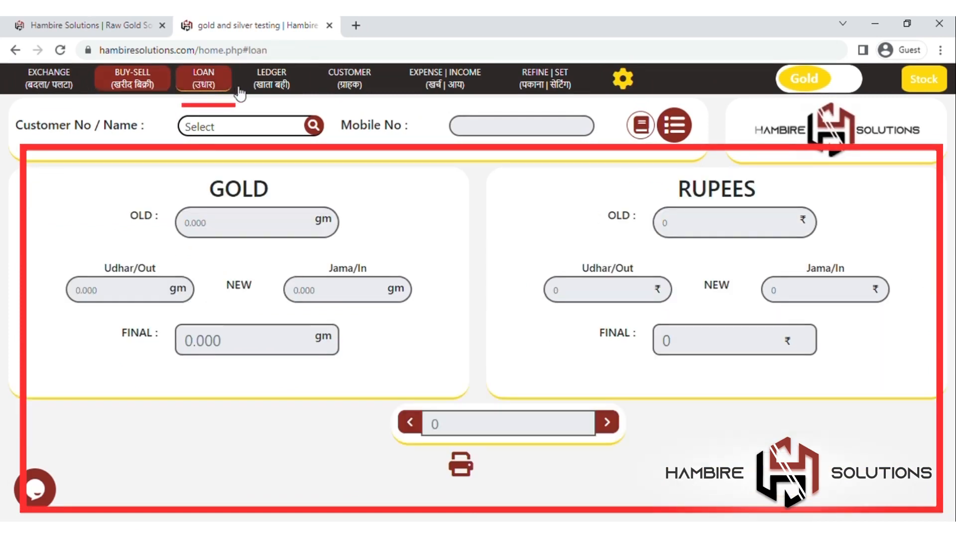
click(279, 92)
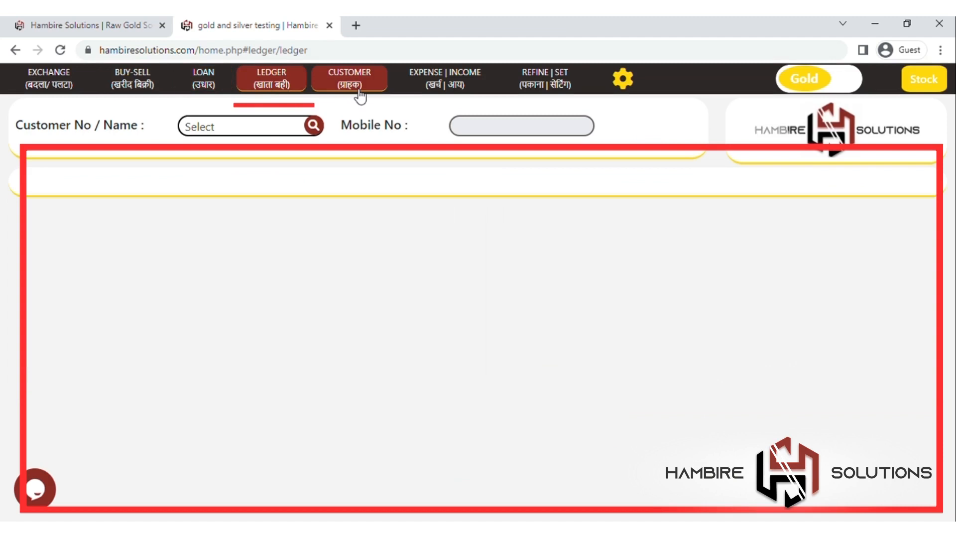
scroll(466, 305, down, 2)
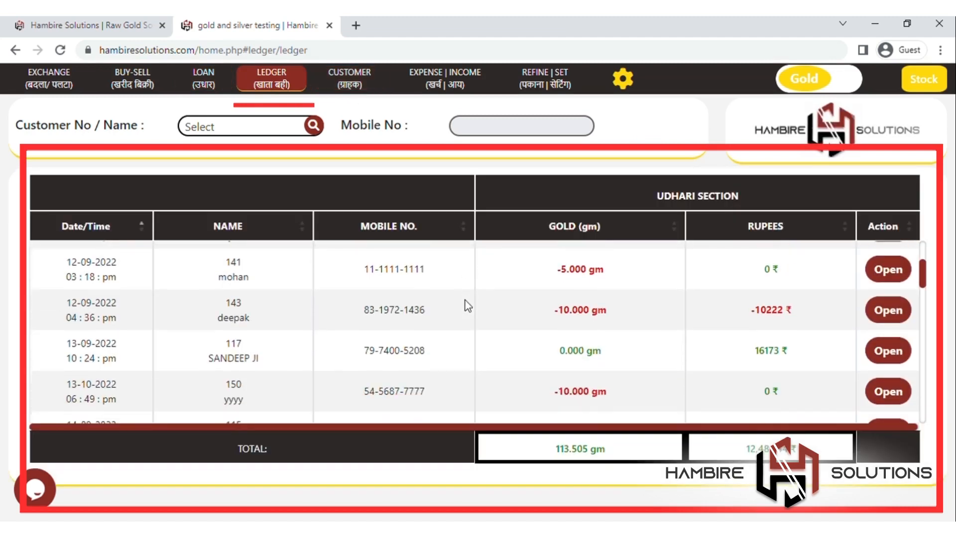
click(374, 89)
scroll(683, 391, down, 3)
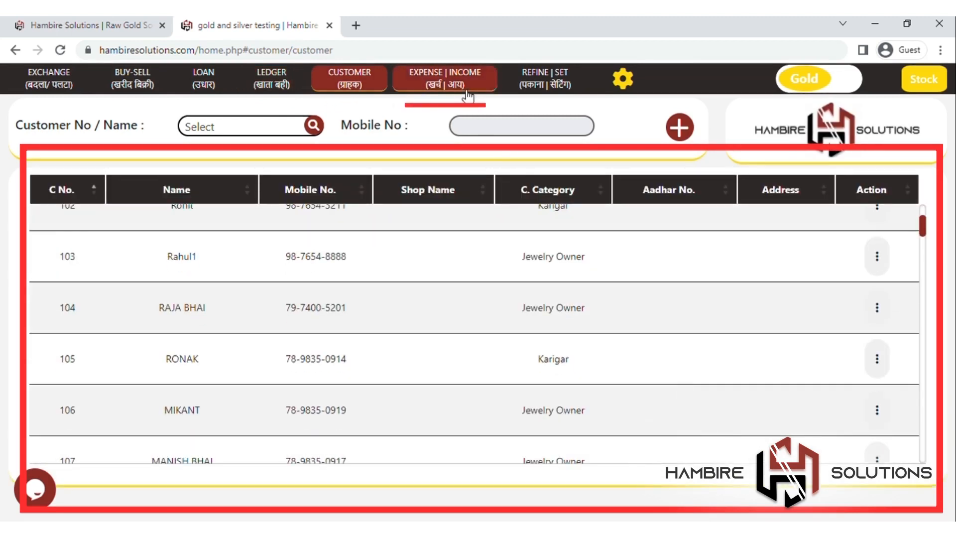
click(469, 89)
click(559, 93)
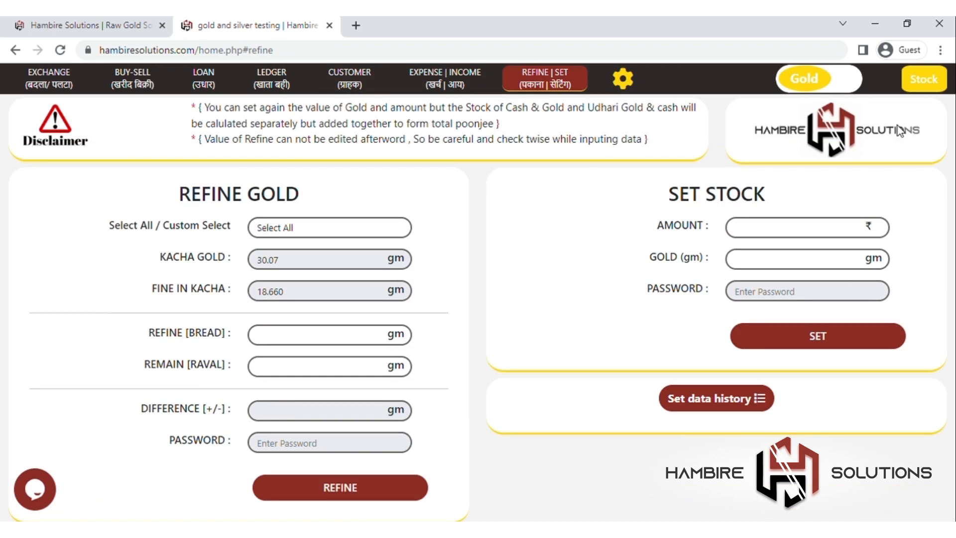
Step: Check the gold stock summary, switch the stock mode back to Gold, and open the customer list
click(949, 80)
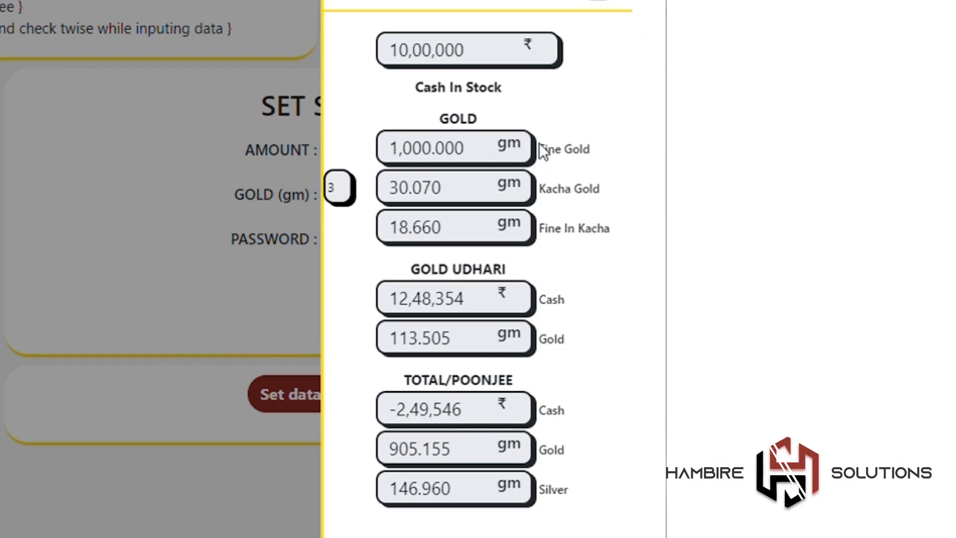
click(622, 1)
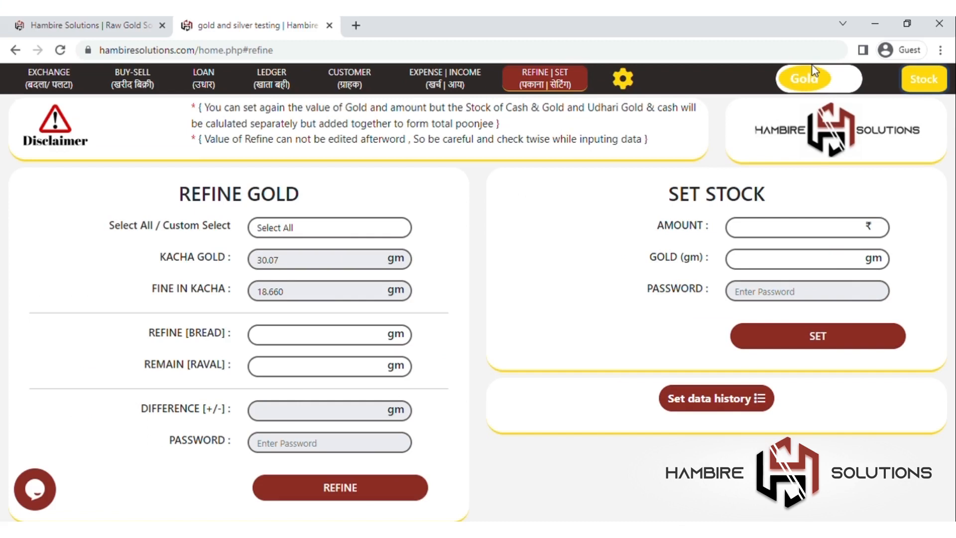
click(815, 71)
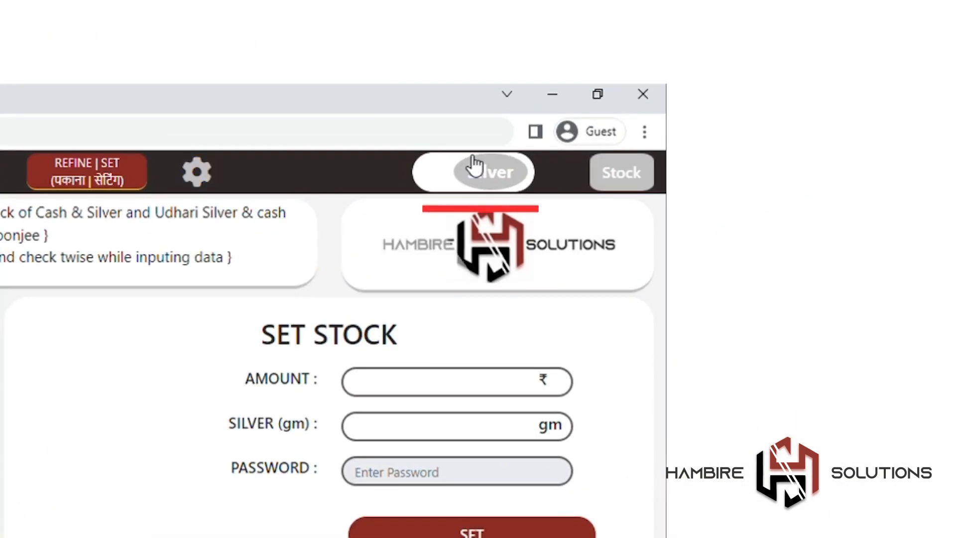
click(474, 164)
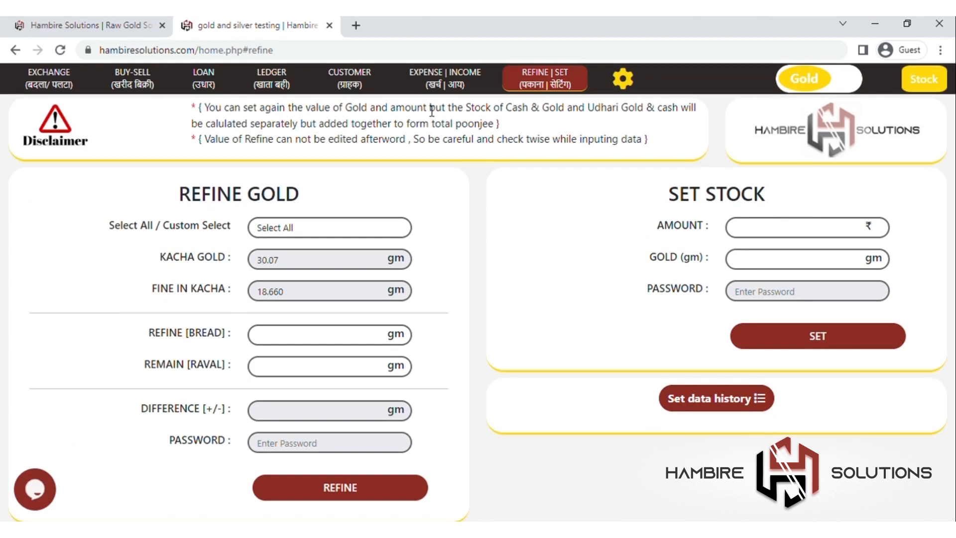
click(367, 86)
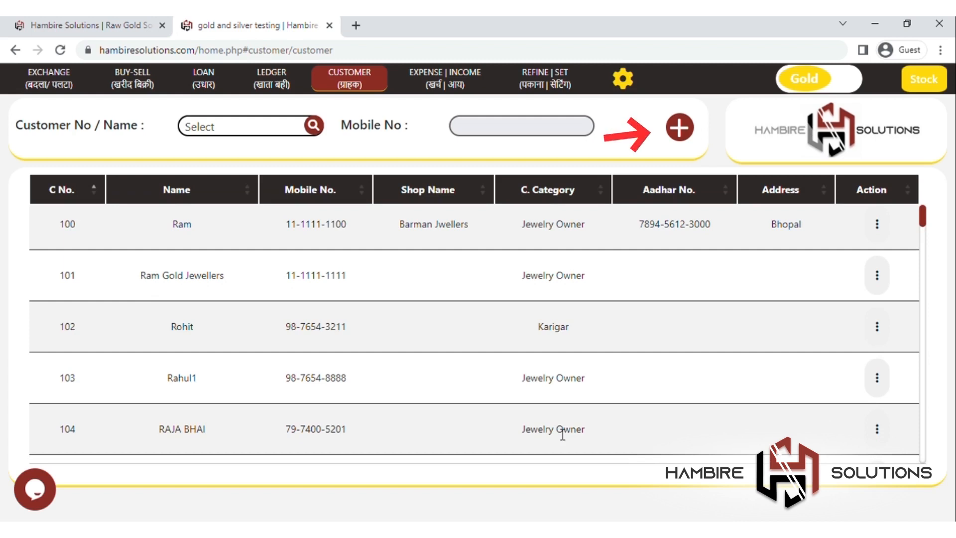
Step: Add and save a Jewelry Owner customer with the customer's name and mobile number
scroll(560, 428, down, 3)
click(679, 127)
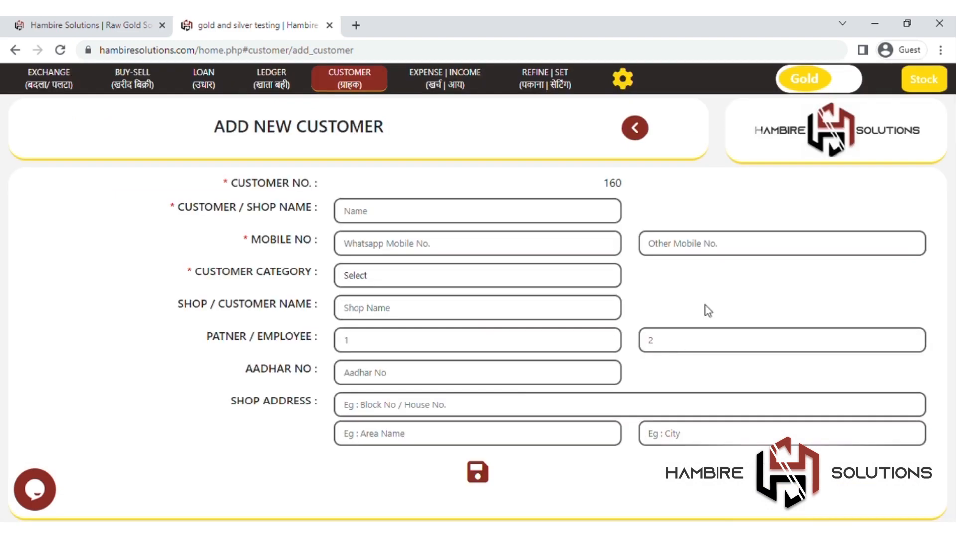
click(435, 211)
text(Shyam)
click(435, 250)
click(431, 271)
click(445, 312)
click(446, 219)
text(mm)
click(485, 458)
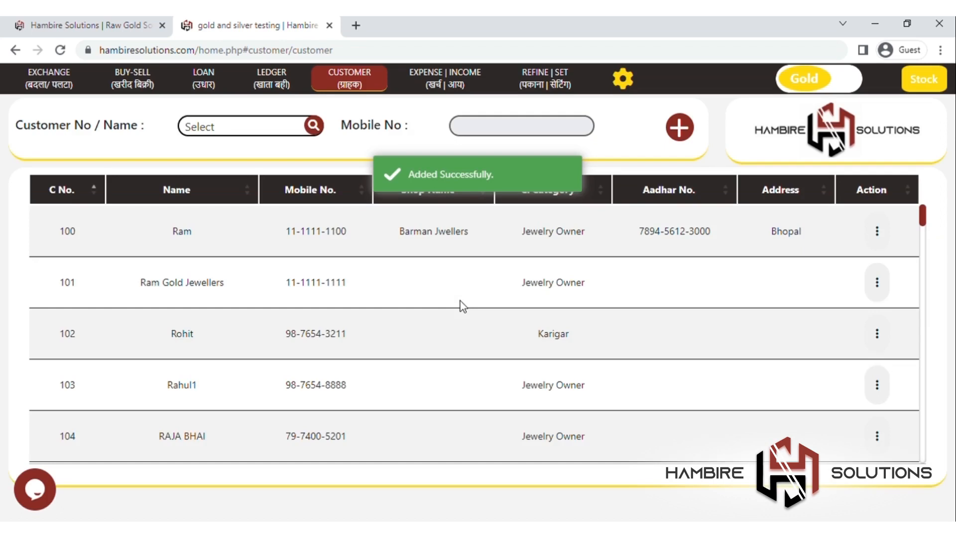
Step: Review the customer list, opening and closing the existing-customer picker
scroll(460, 297, down, 3)
scroll(464, 281, up, 3)
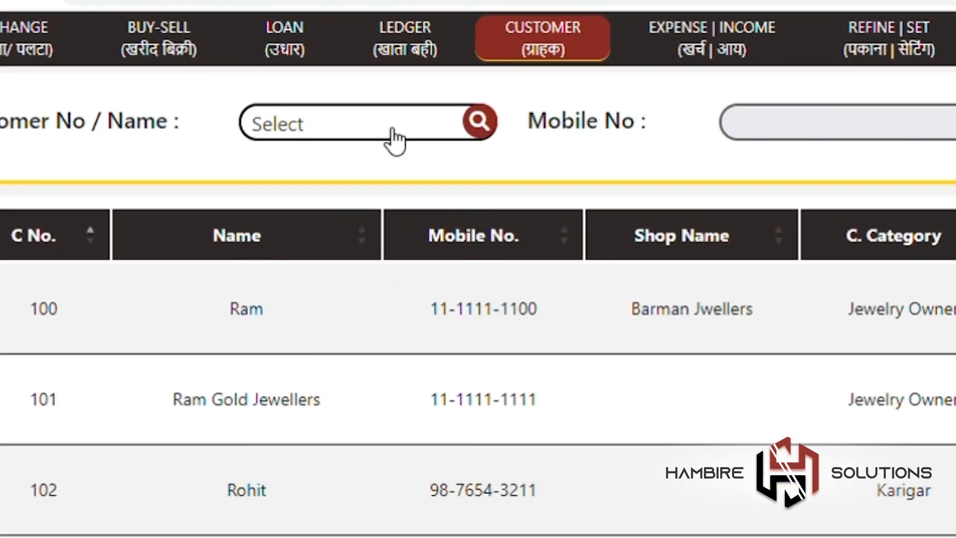
click(264, 131)
click(583, 150)
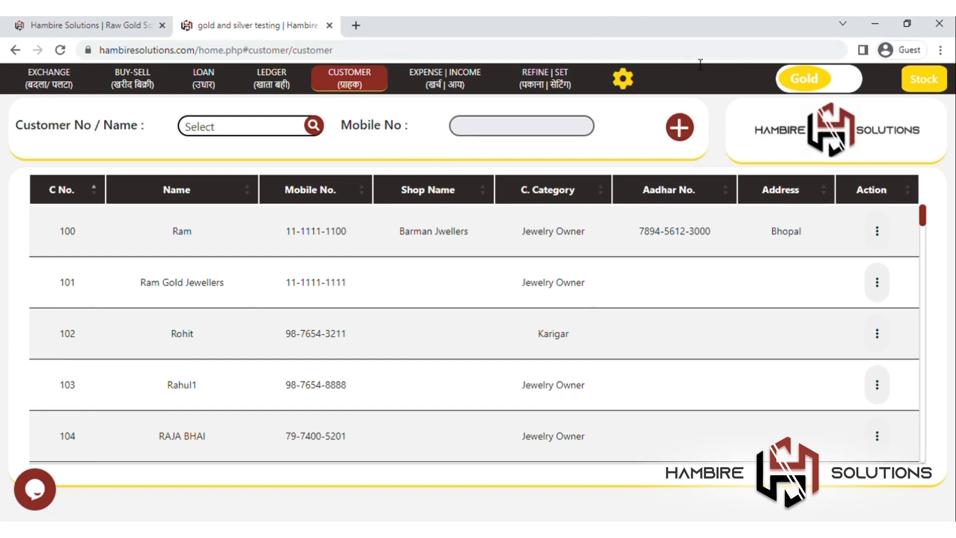
Step: On Refine | Set, set the stock to 12,00,000 cash and 100 gm gold, confirmed with the account password
click(547, 79)
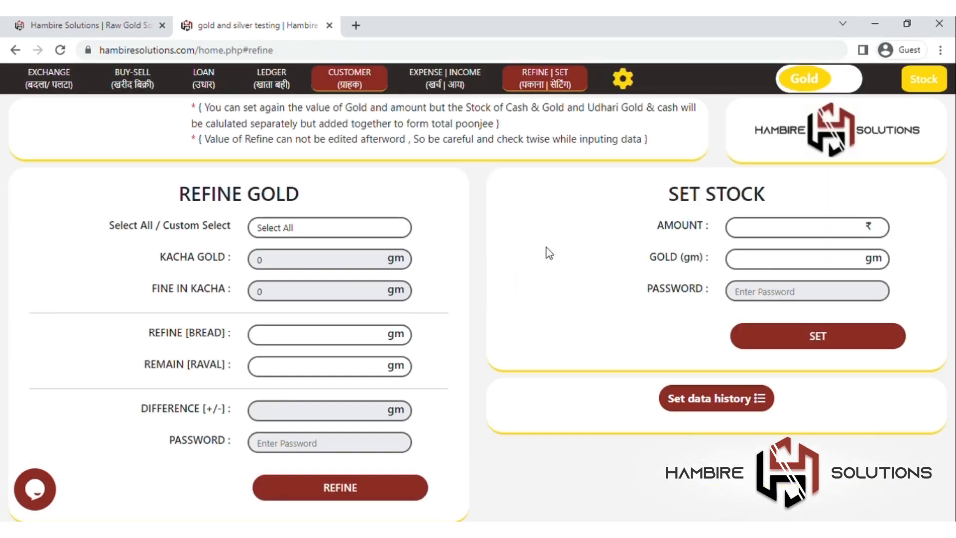
click(759, 239)
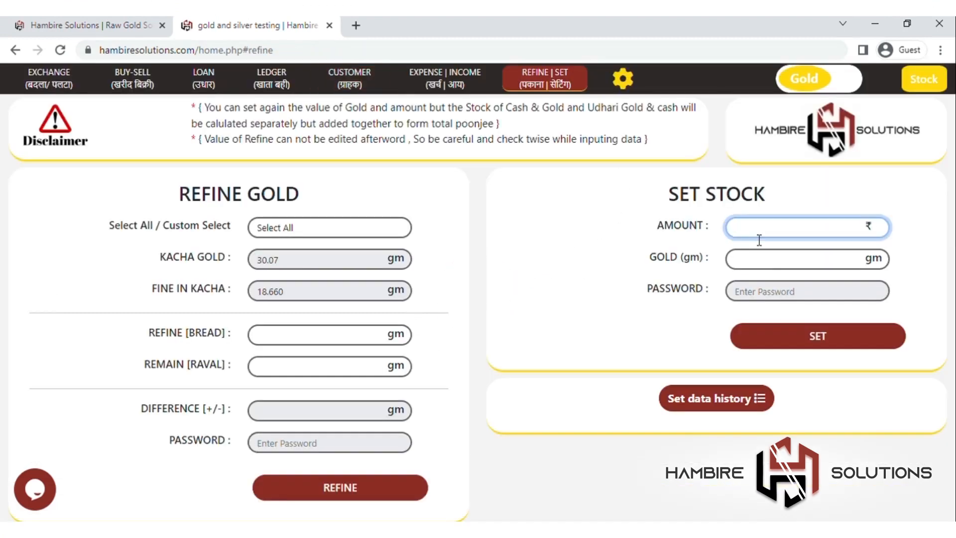
text(12,00,000)
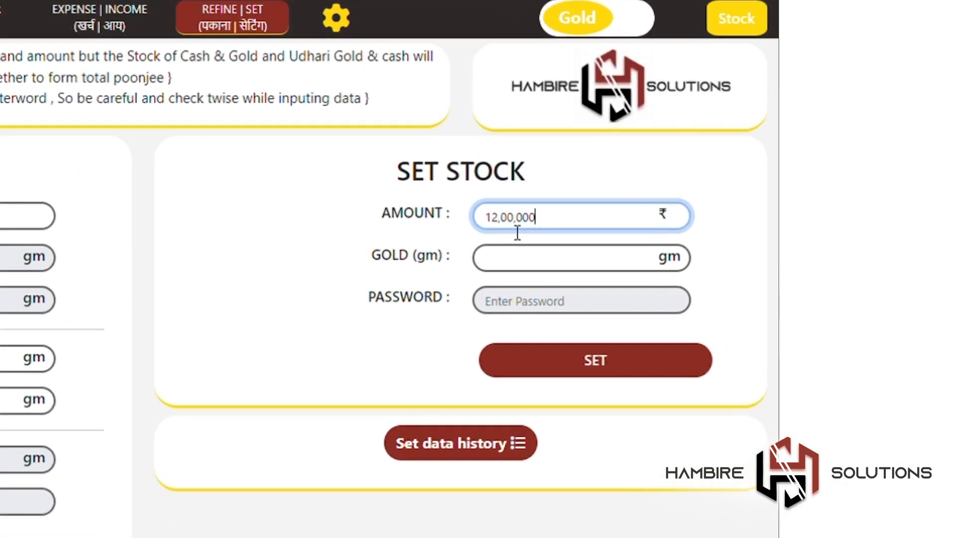
click(557, 279)
text(100)
click(571, 306)
text(12345)
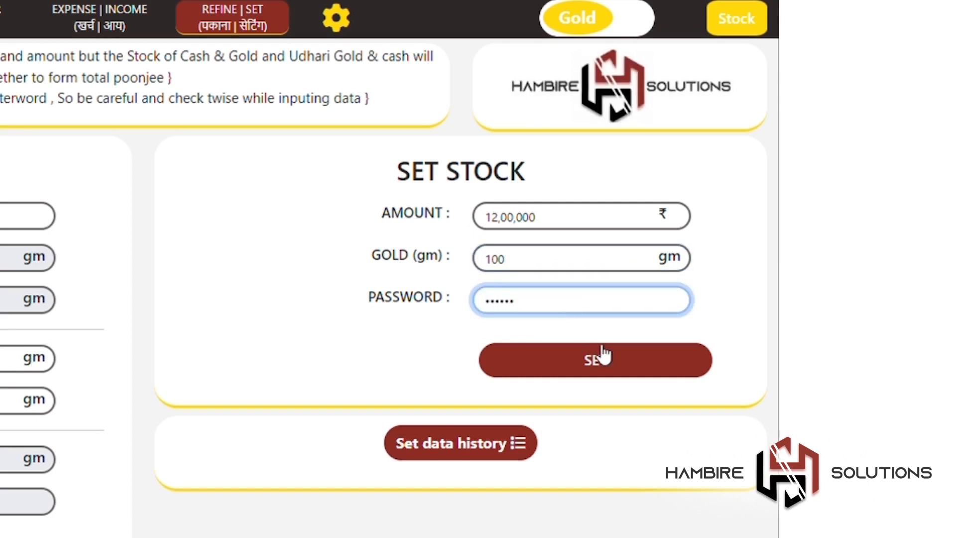
click(602, 349)
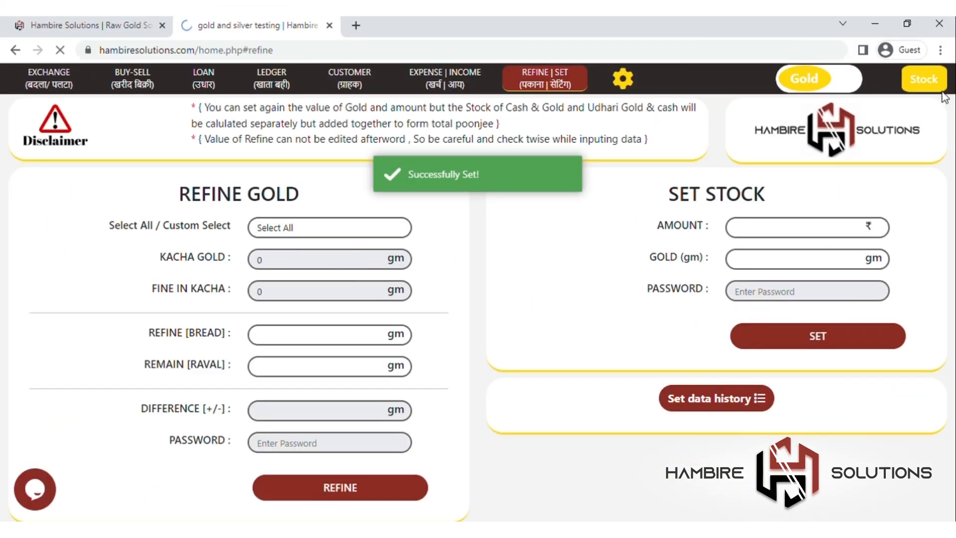
Step: Check the gold stock summary, close it, and return to settings
click(941, 85)
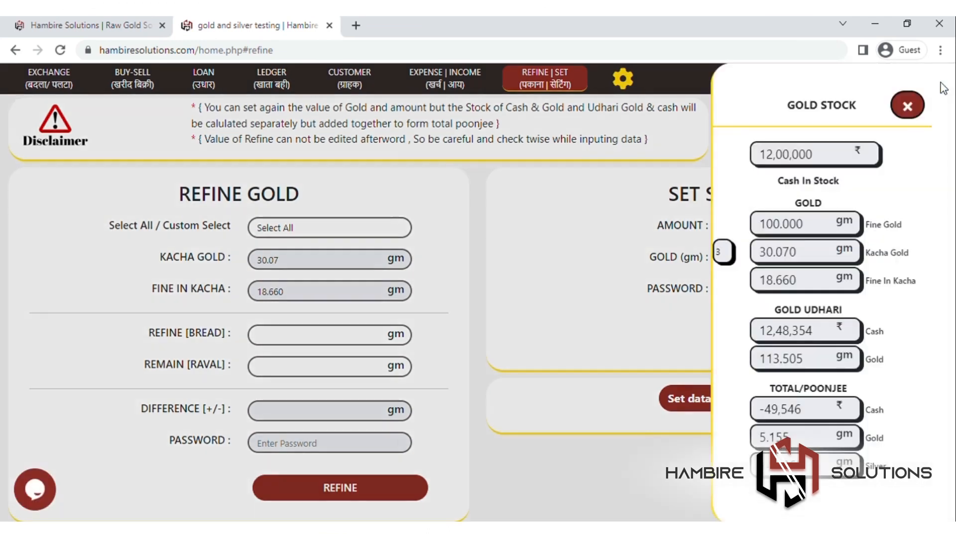
click(908, 112)
click(623, 78)
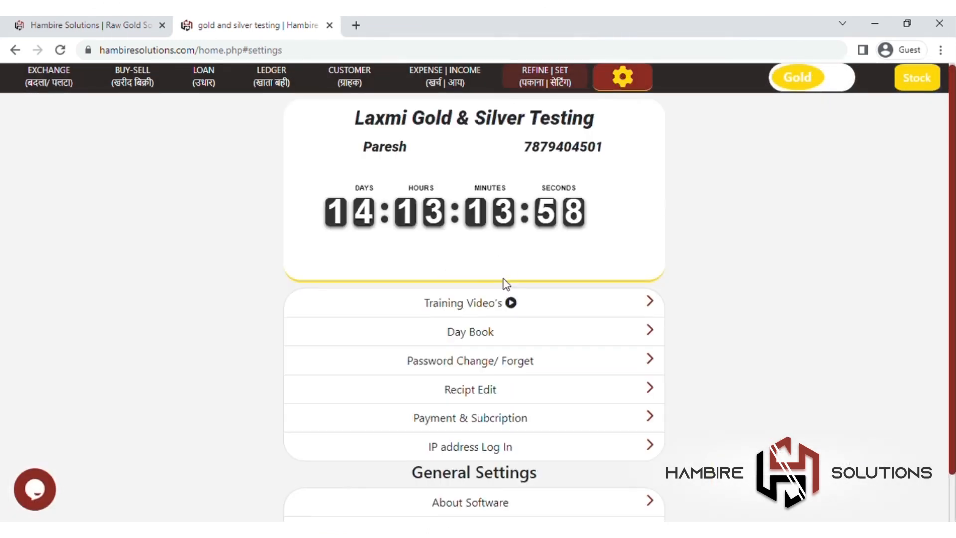
Step: Open Training Video's from settings and scroll through the video tiles
click(529, 310)
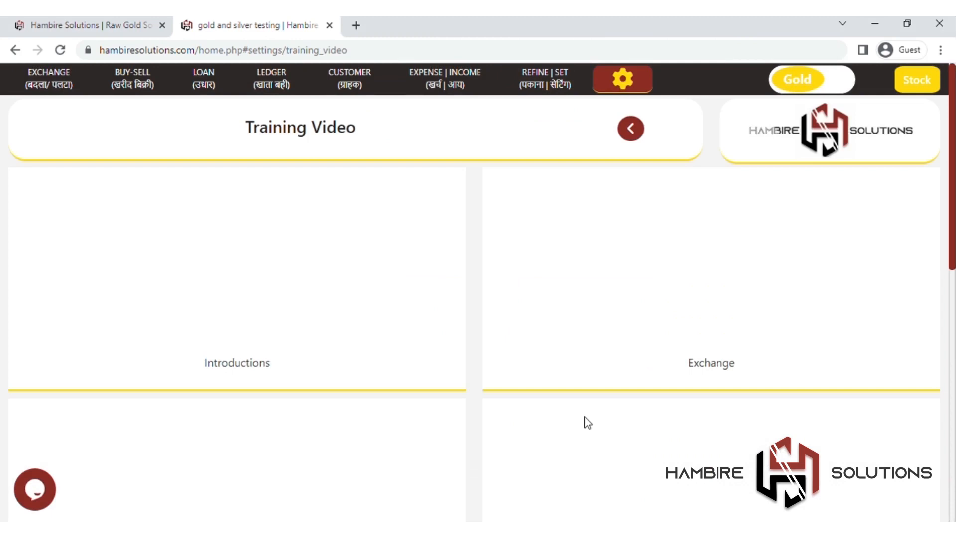
scroll(586, 422, down, 3)
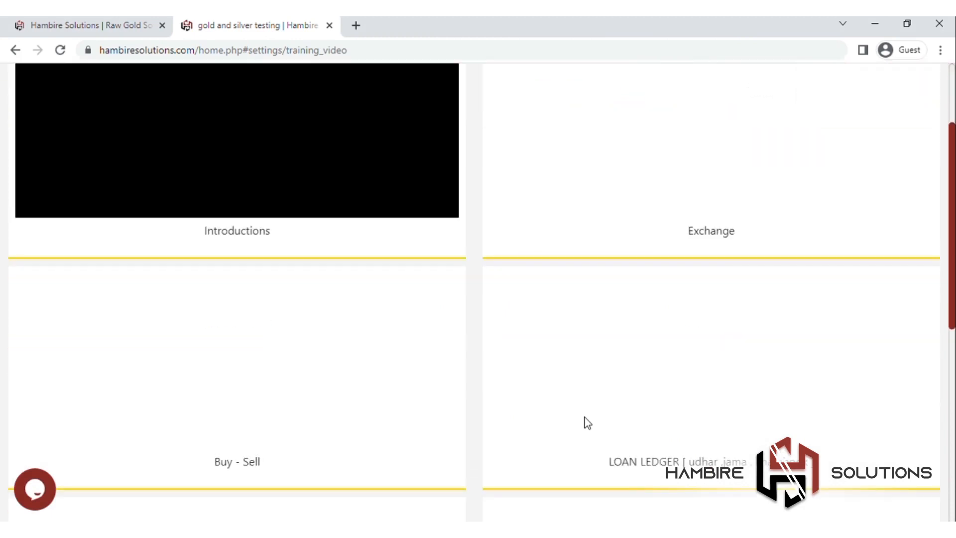
scroll(587, 422, up, 1)
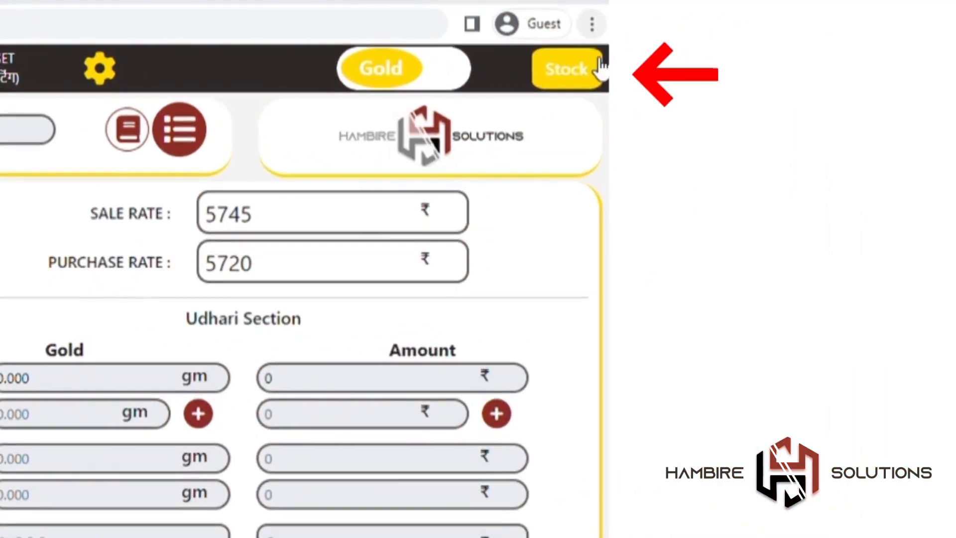
Step: Open the Stock summary, close it, and reopen it to view the cash, gold and silver totals
click(592, 69)
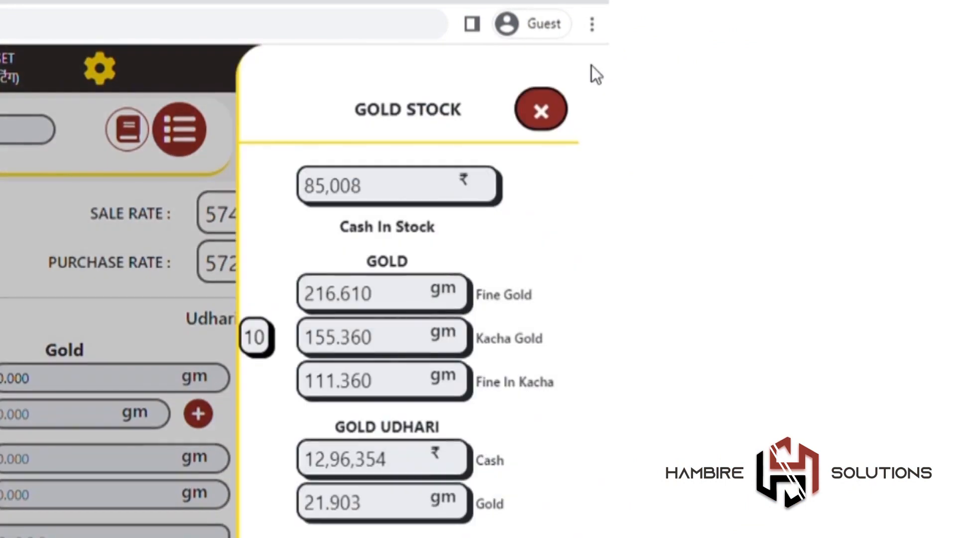
click(560, 112)
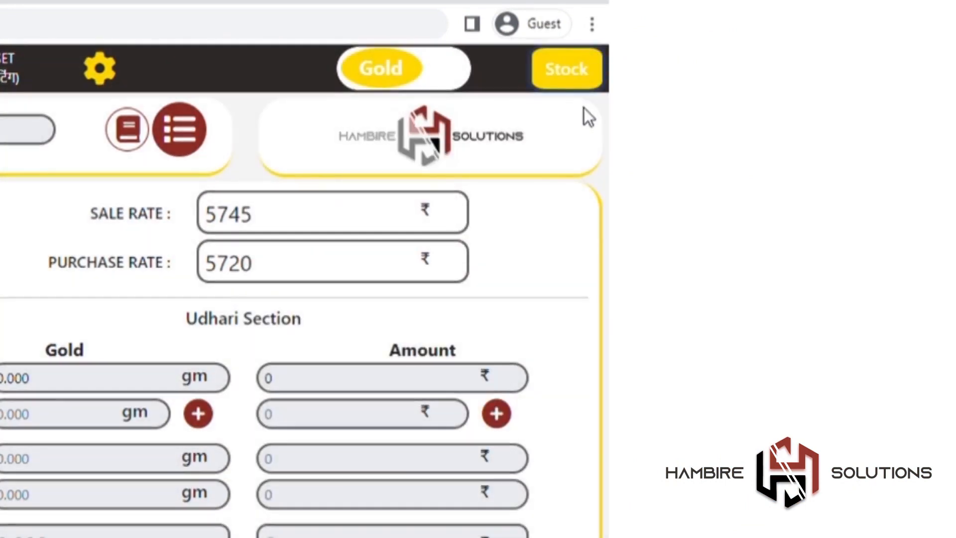
click(594, 86)
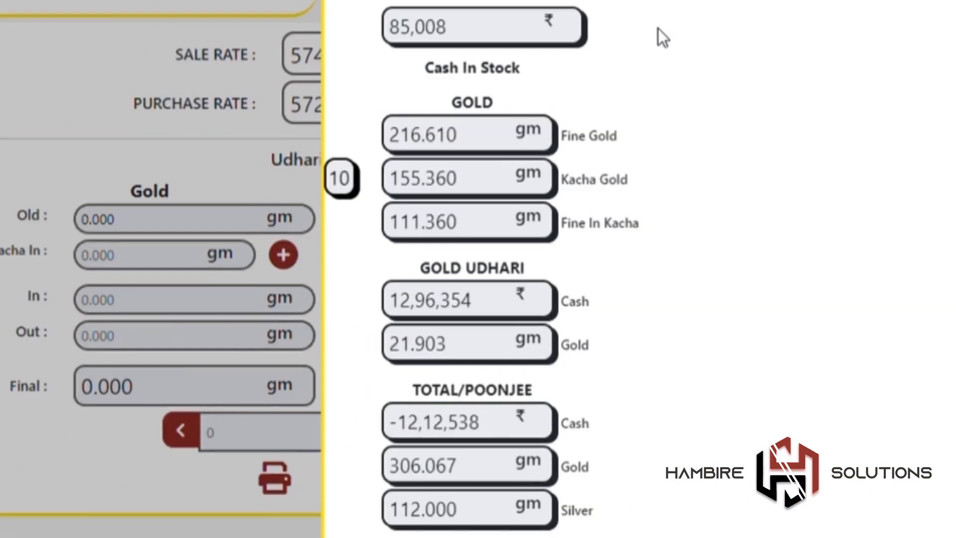
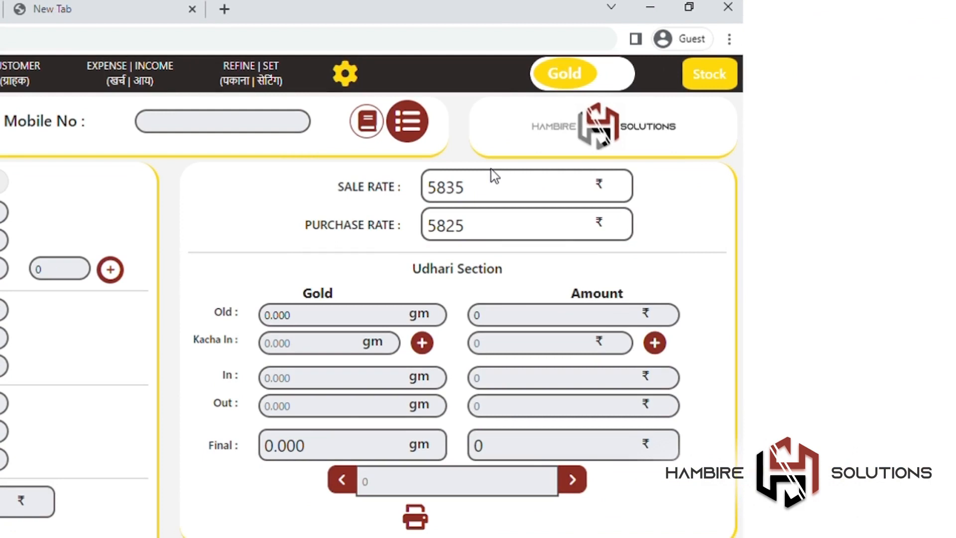
Step: Select the gold sale rate field and delete its last digits
click(501, 186)
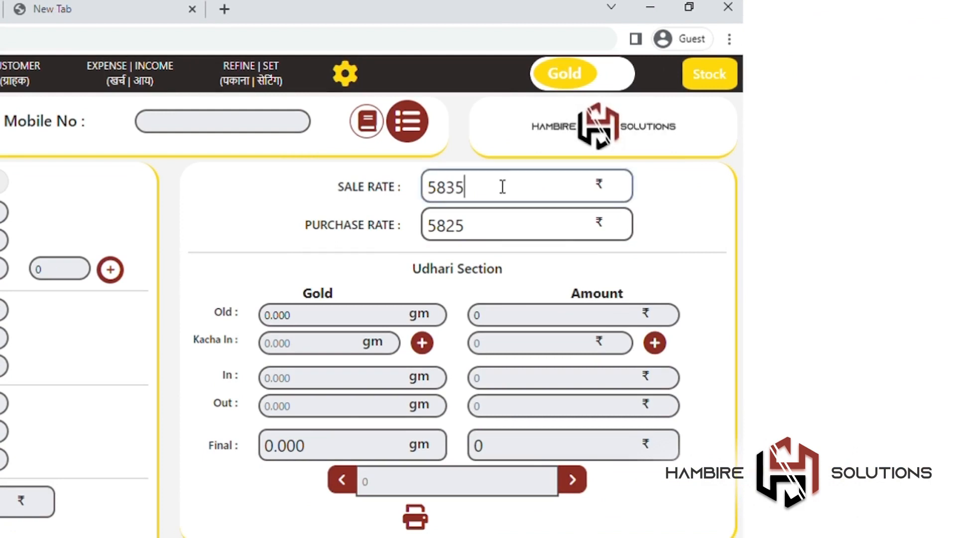
key(BackSpace)
key(BackSpace)
Step: Finish the gold sale rate at 5840, then toggle the exchange form to Sell and back to Buy
text(40)
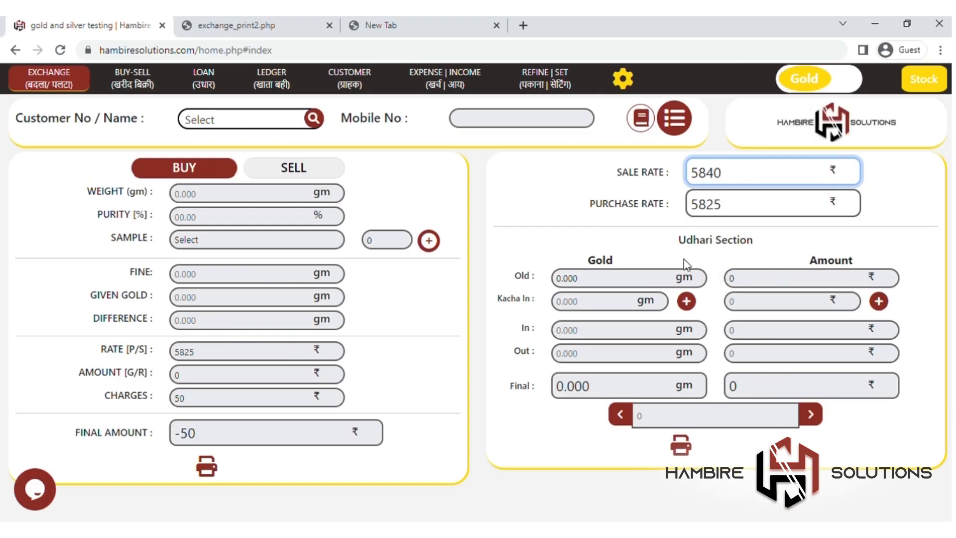
click(653, 243)
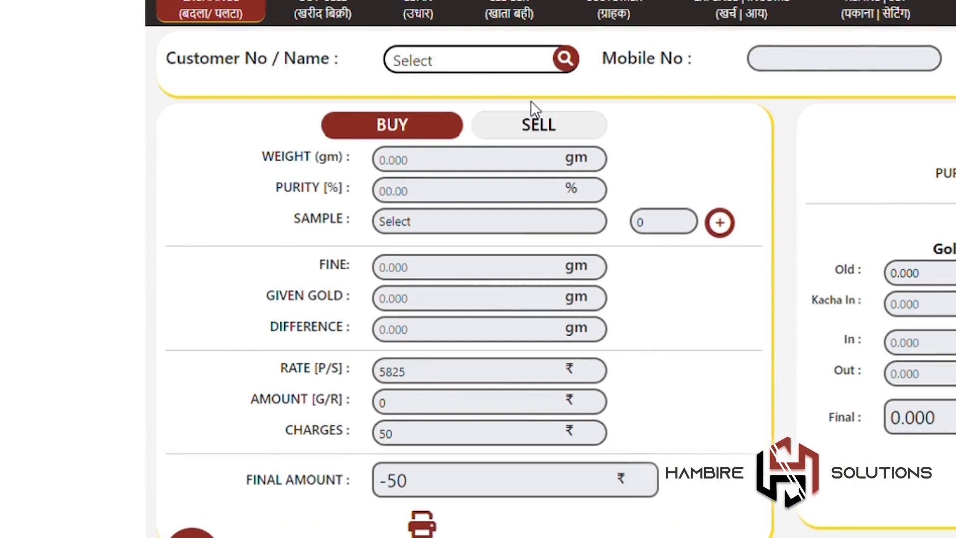
click(549, 124)
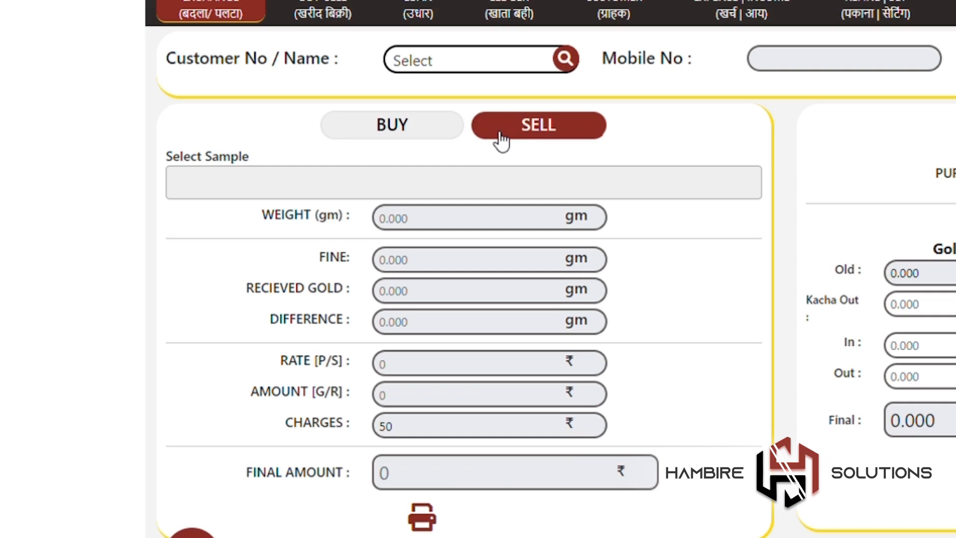
click(451, 135)
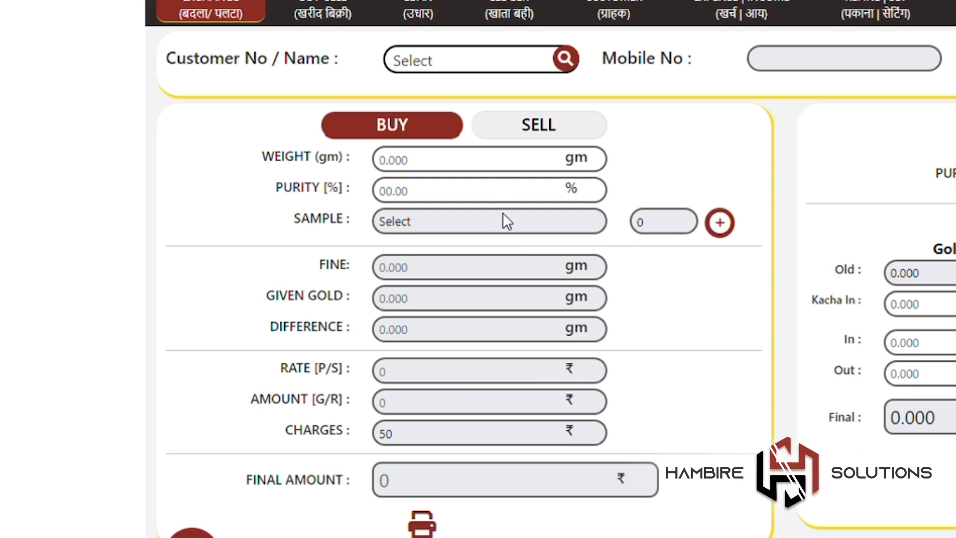
Step: Check the given gold and rate fields, then open the customer list
click(529, 298)
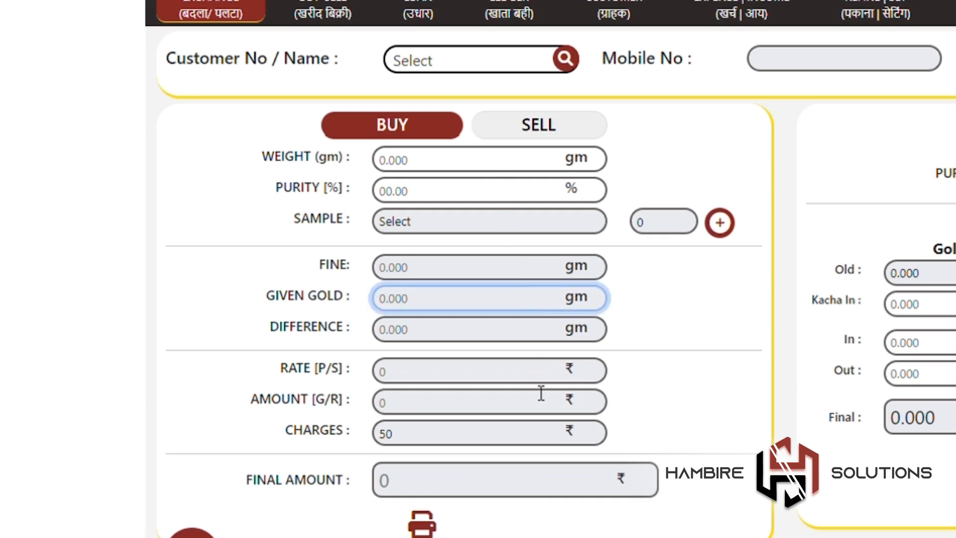
click(541, 381)
click(687, 165)
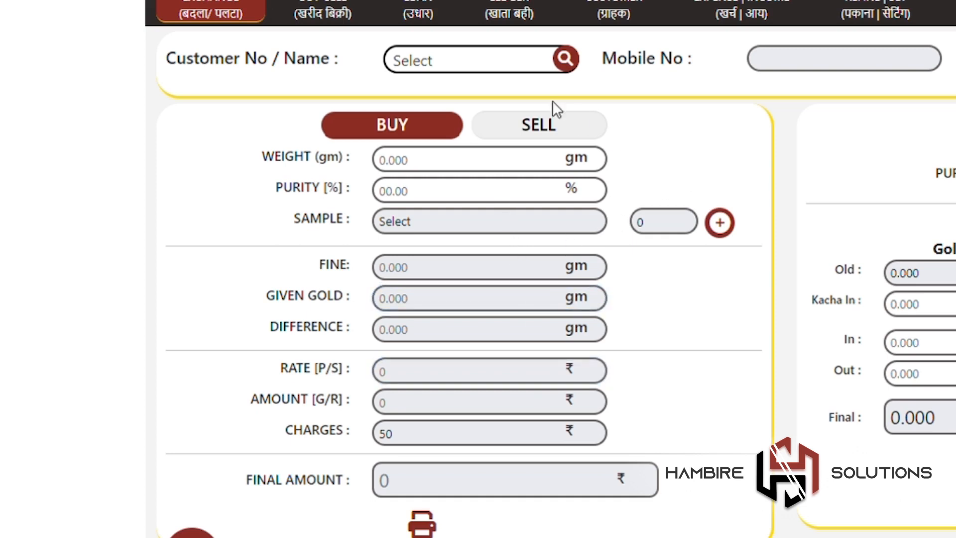
click(531, 68)
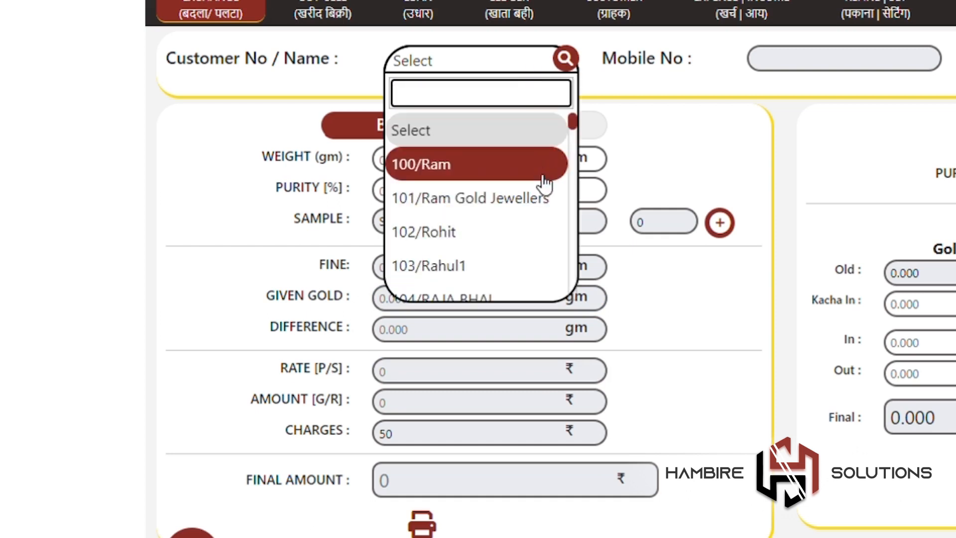
Step: Choose the jewellers customer and enter 5 gm weight, 75% purity and sample Rava
click(546, 198)
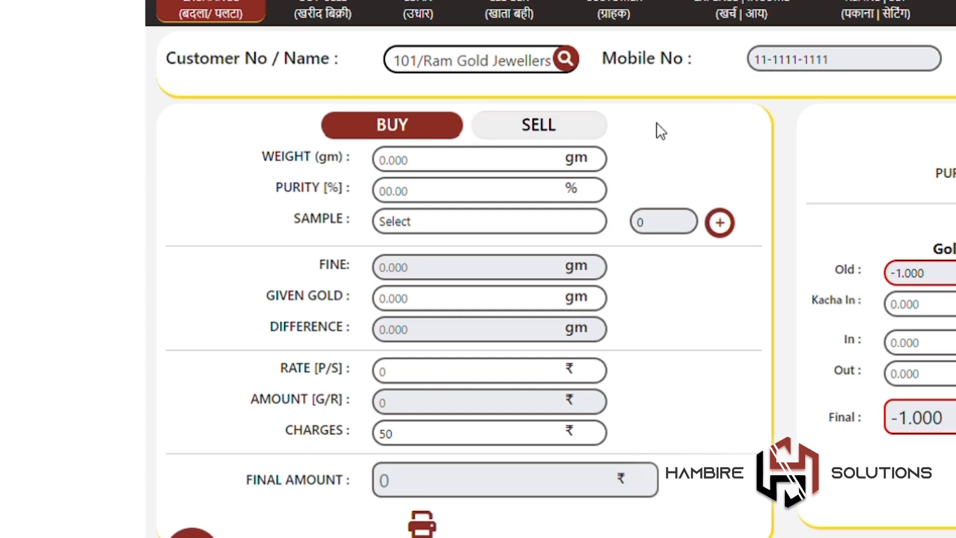
click(559, 170)
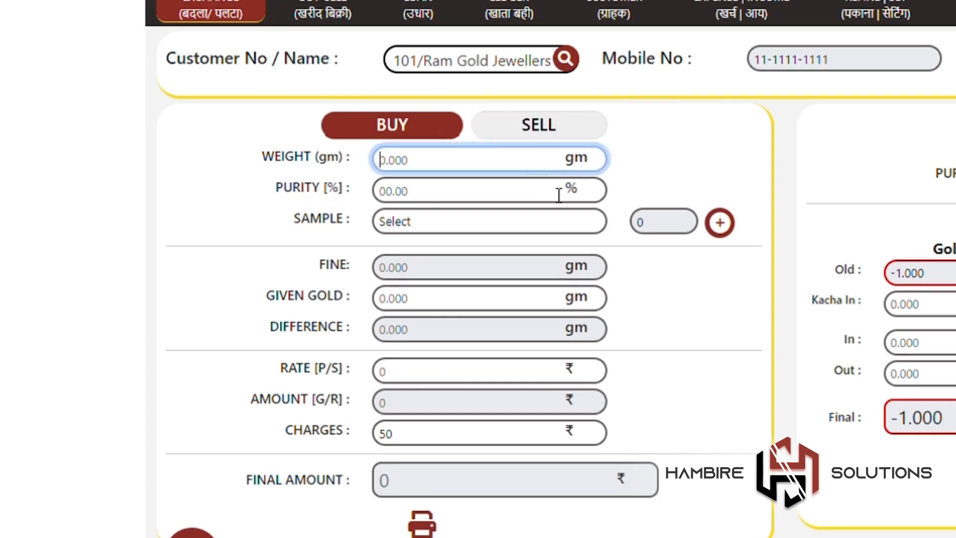
click(559, 194)
click(538, 171)
text(5)
click(538, 193)
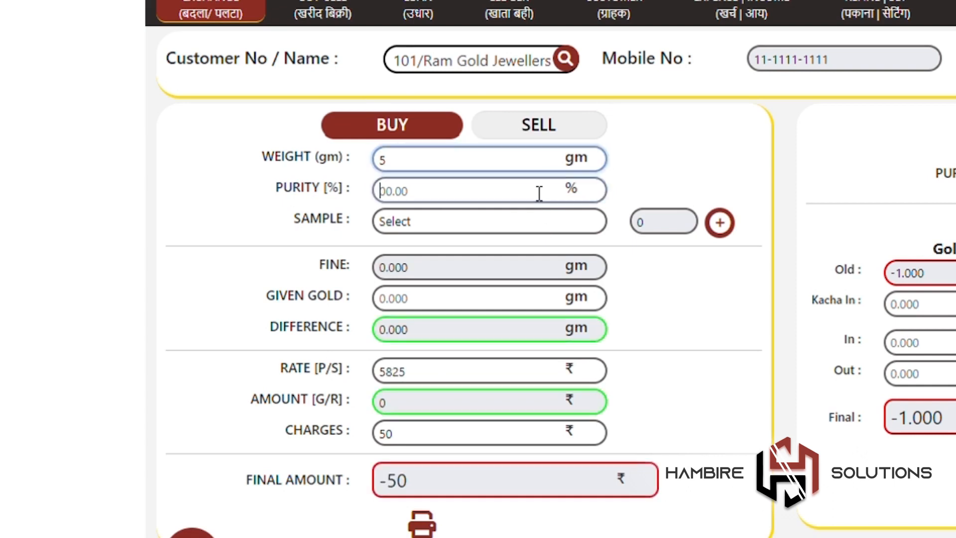
text(75)
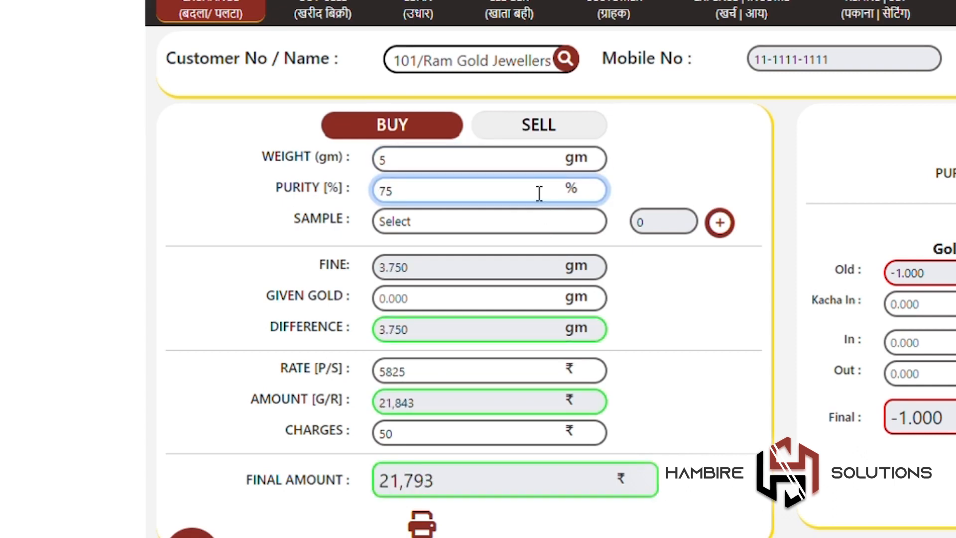
click(537, 219)
click(536, 268)
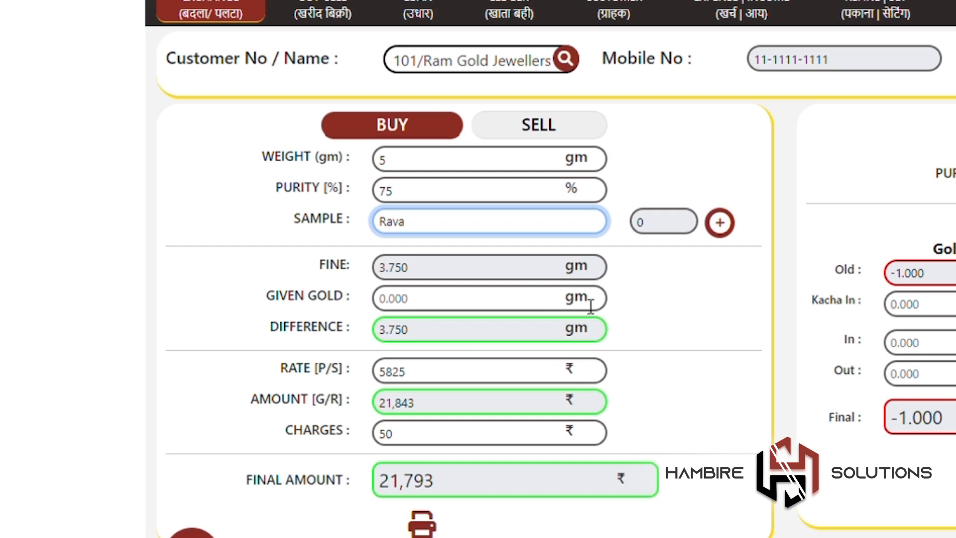
click(649, 308)
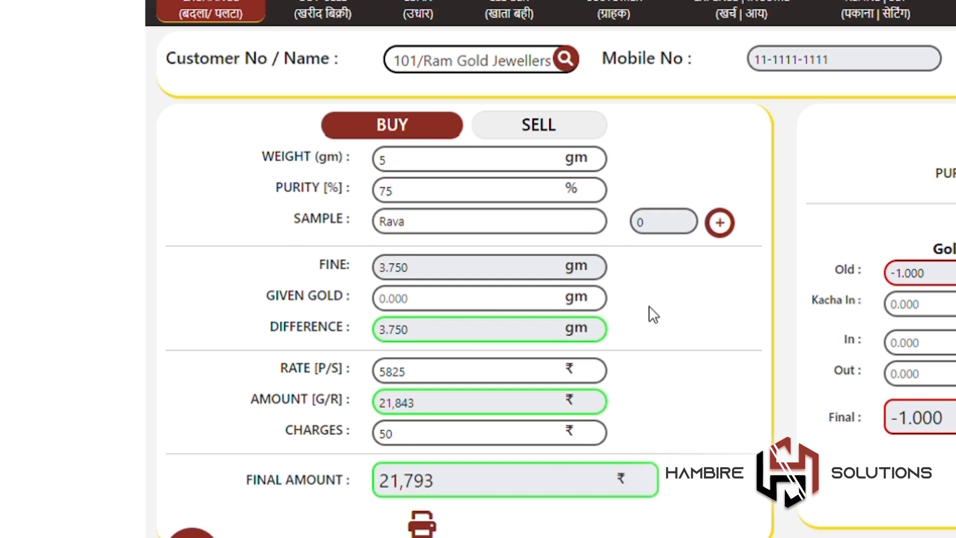
click(513, 311)
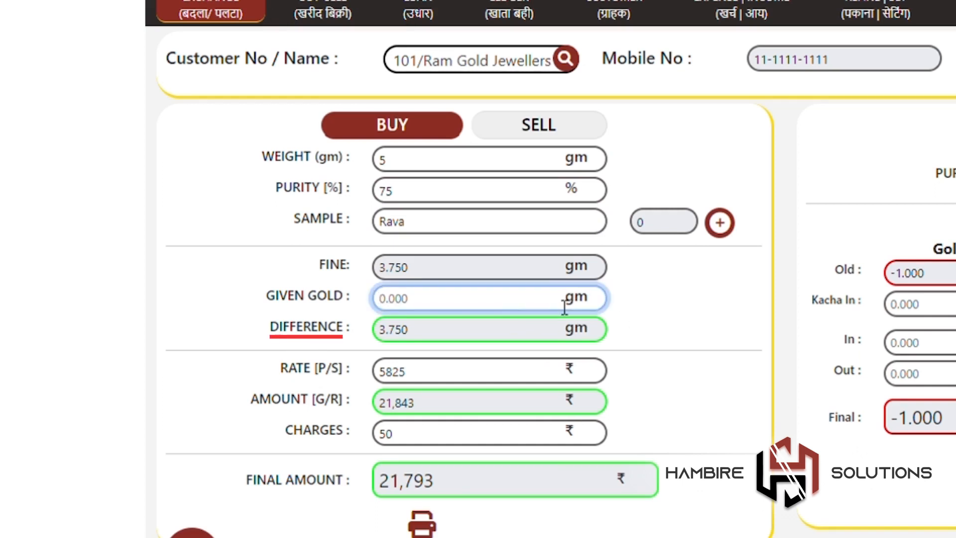
Step: Compare given gold values 2 and 5, clear the field, and reload the Exchange page
text(2)
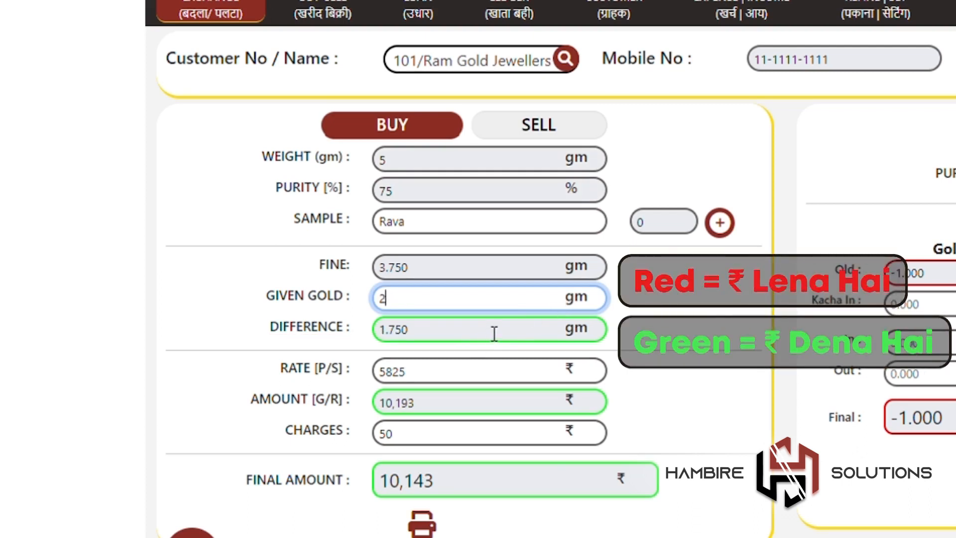
key(BackSpace)
text(5)
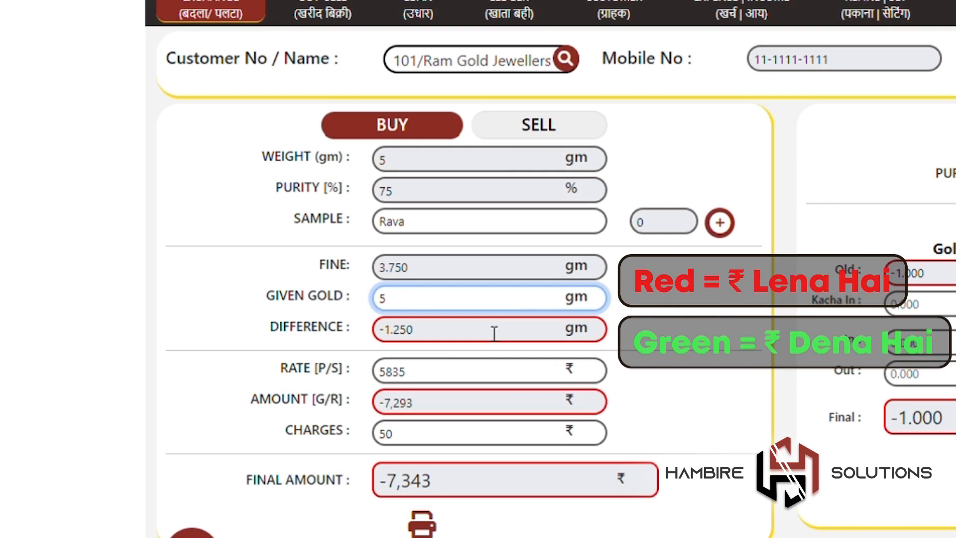
key(BackSpace)
text(2)
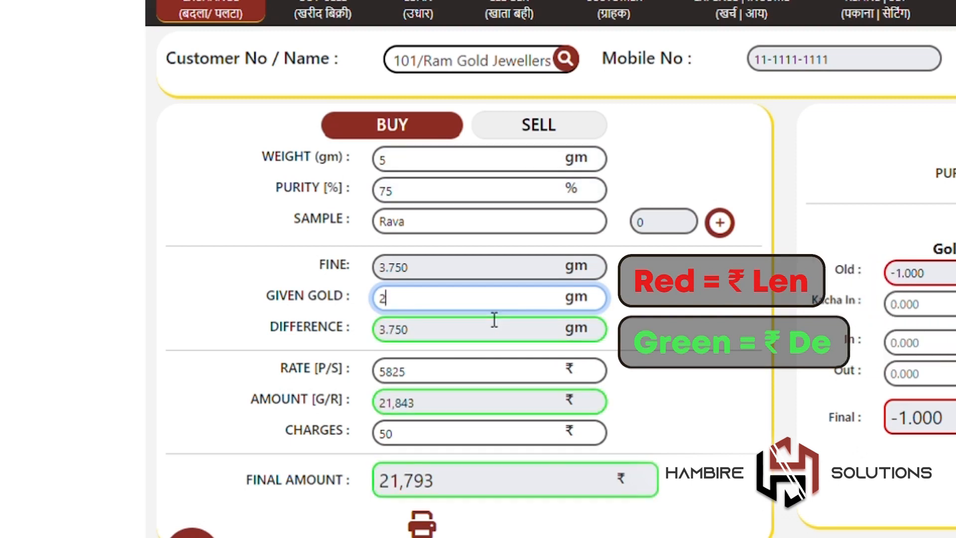
key(BackSpace)
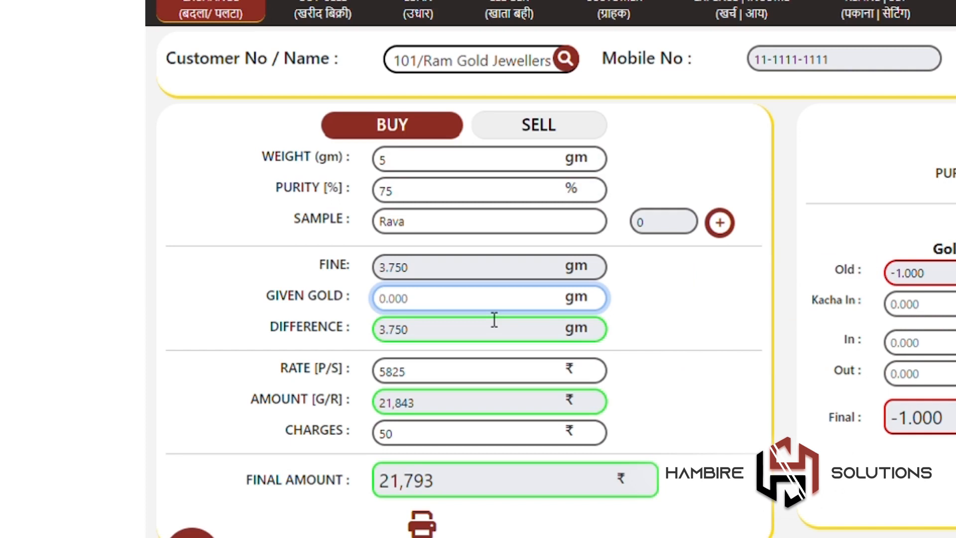
text(2)
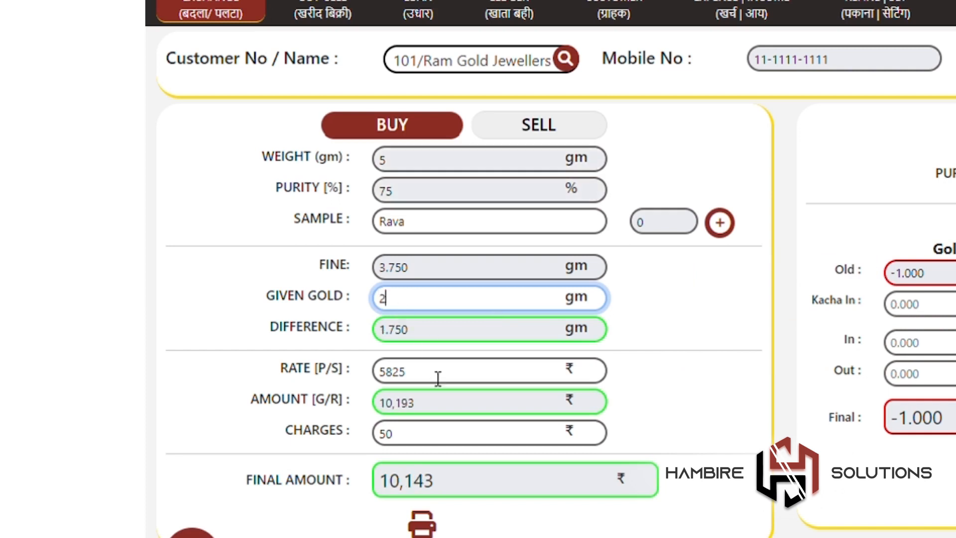
key(BackSpace)
text(5)
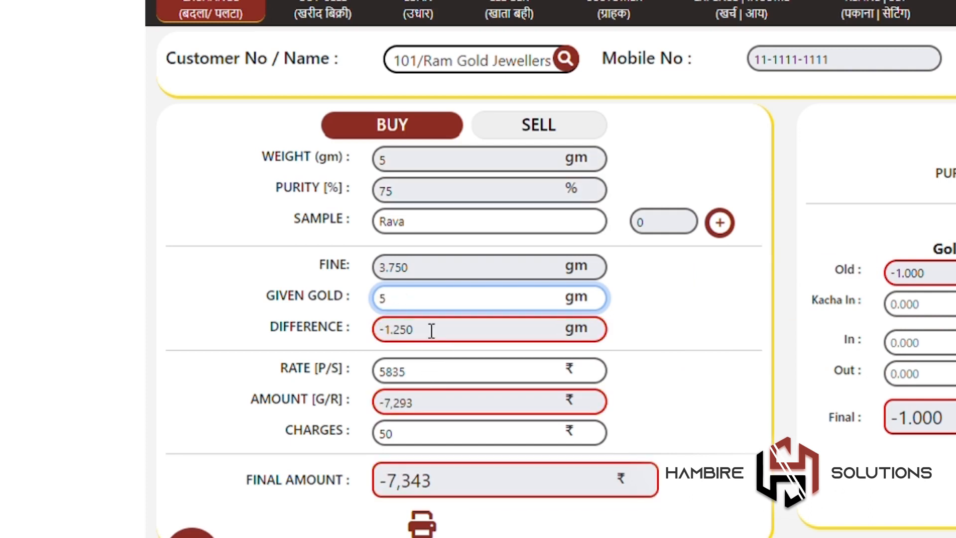
key(BackSpace)
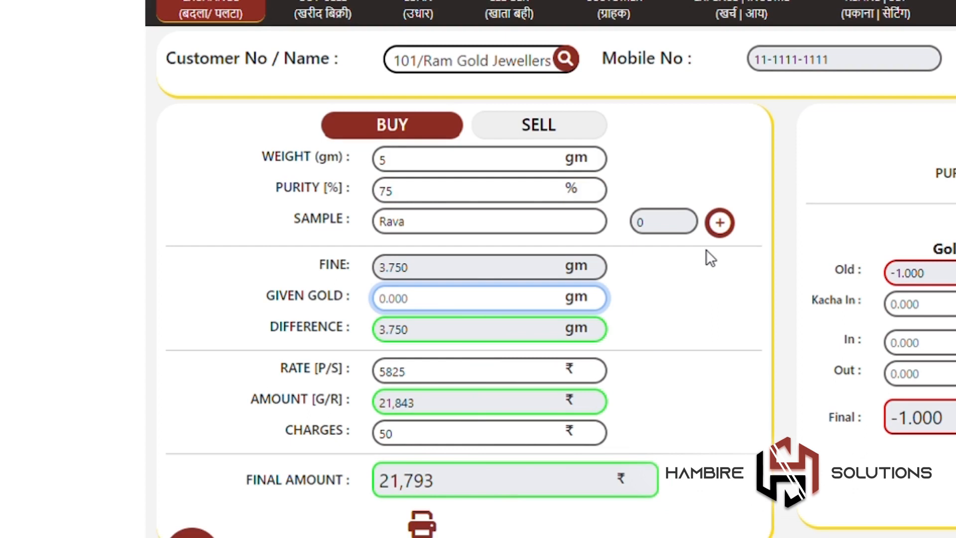
text(5)
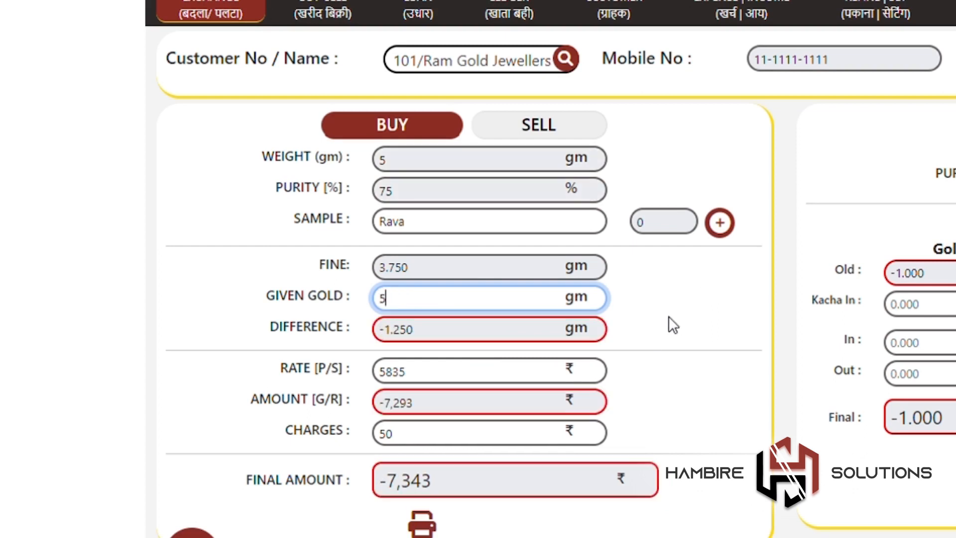
key(BackSpace)
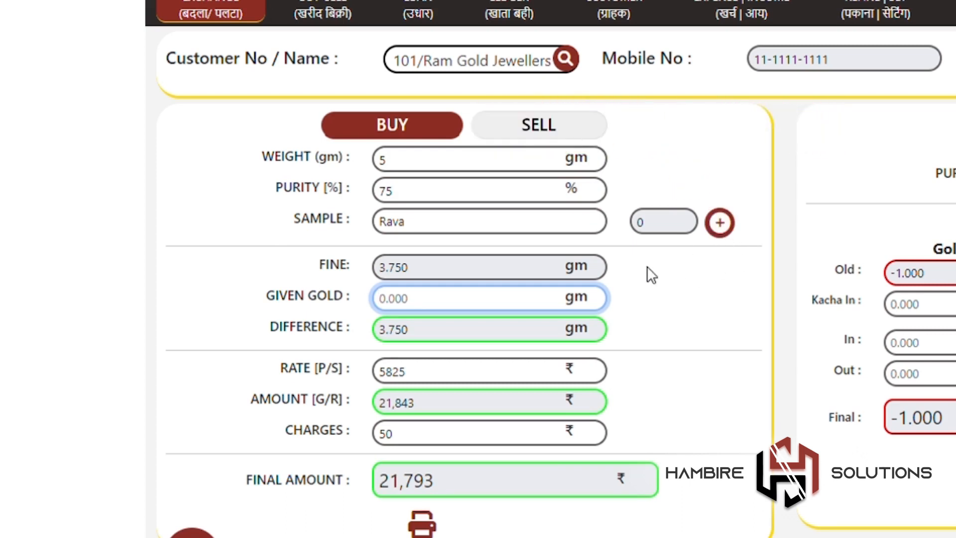
click(230, 19)
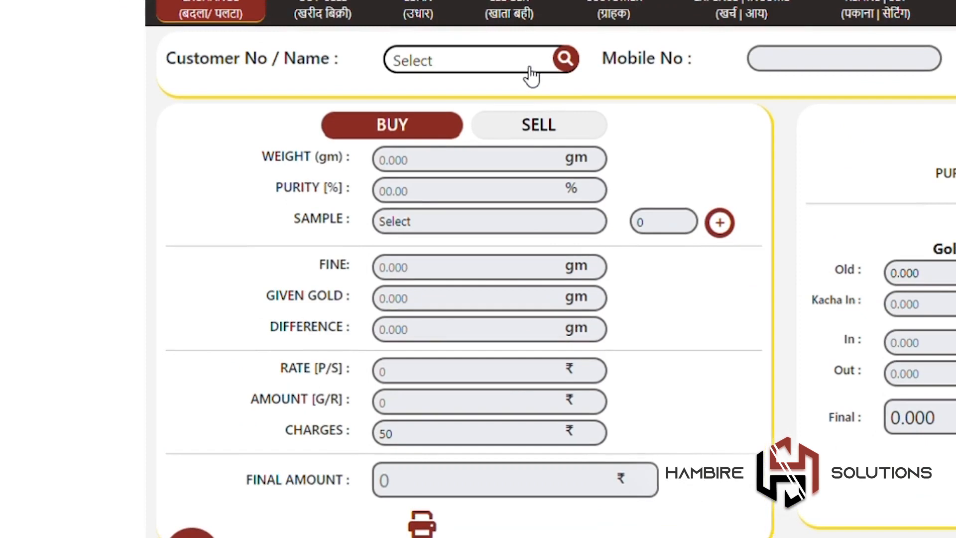
Step: Choose another customer and enter 10 gm weight, 70% purity and sample Dhali
click(531, 75)
click(531, 162)
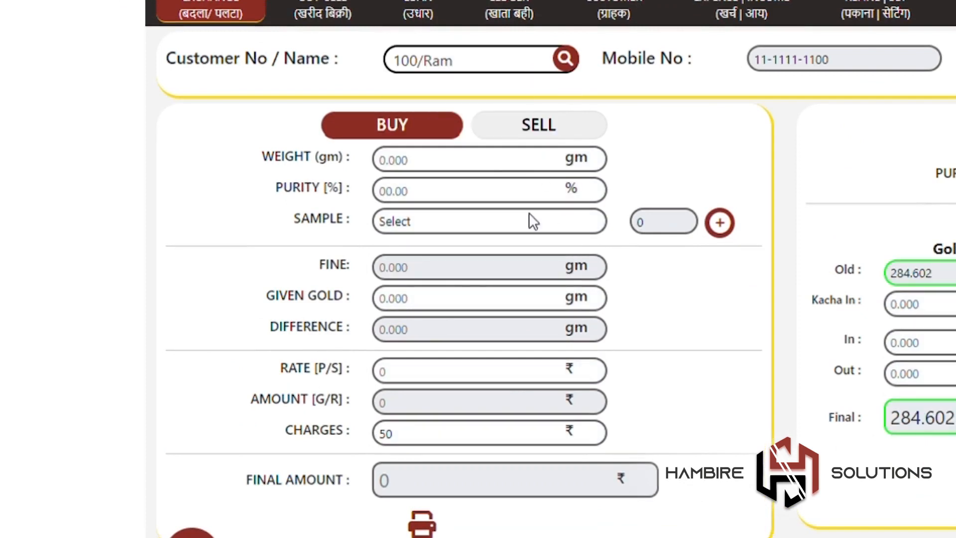
click(479, 170)
text(10)
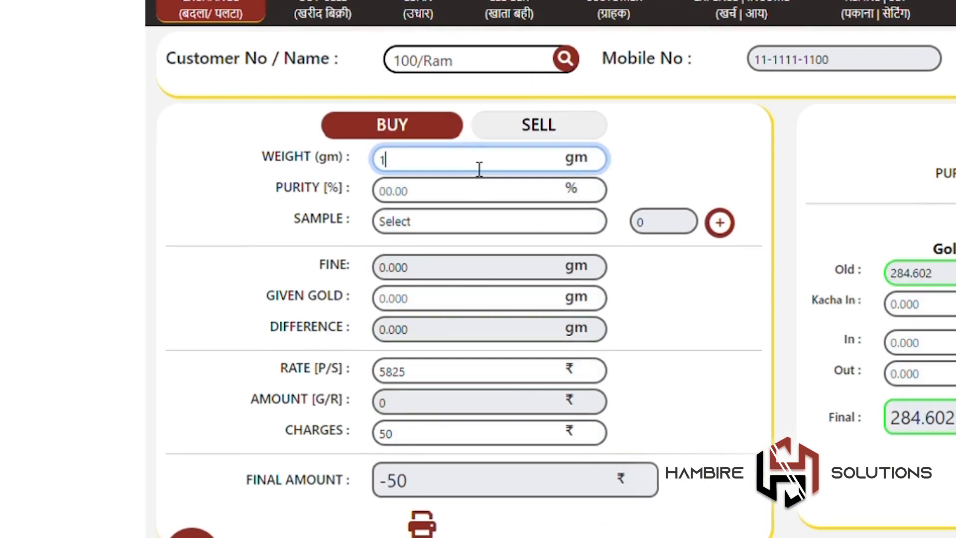
click(481, 192)
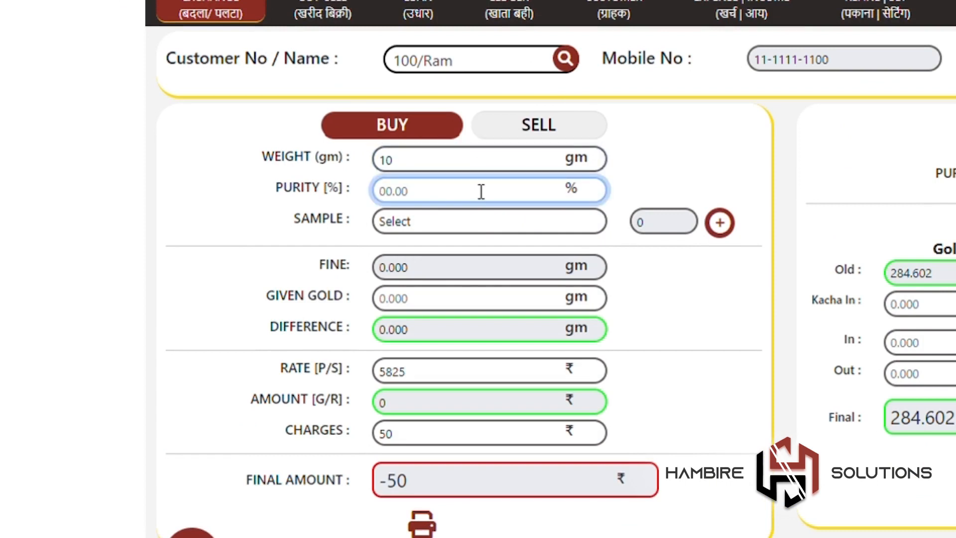
text(70)
click(485, 220)
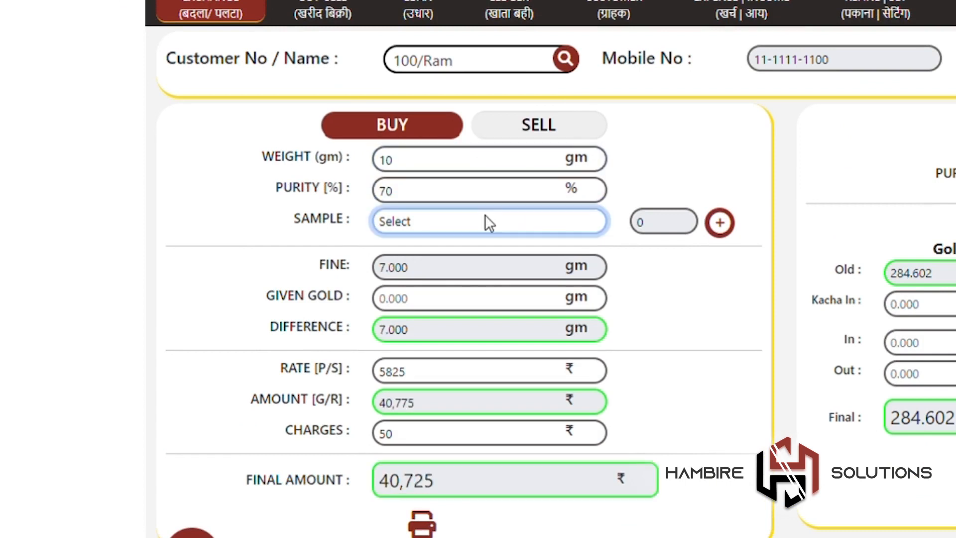
click(500, 279)
Step: Change the rate to 5000, giving a final amount of 34,950, and print the receipt
click(498, 368)
key(BackSpace)
key(BackSpace)
key(BackSpace)
text(000)
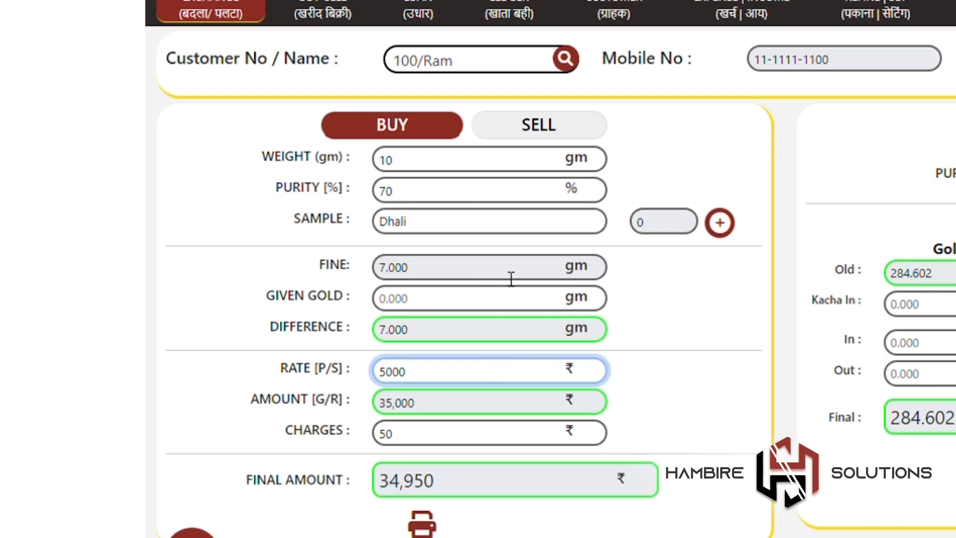
click(720, 360)
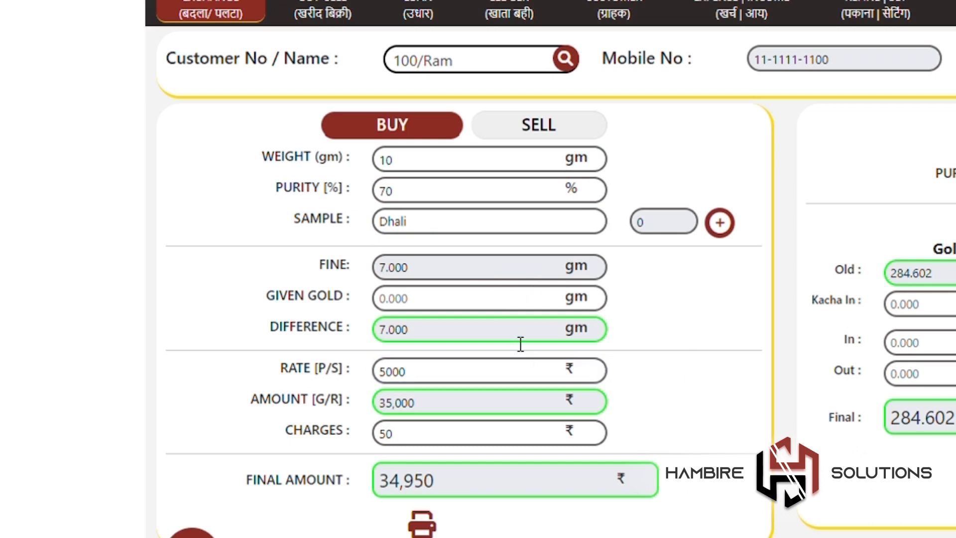
click(482, 435)
click(614, 403)
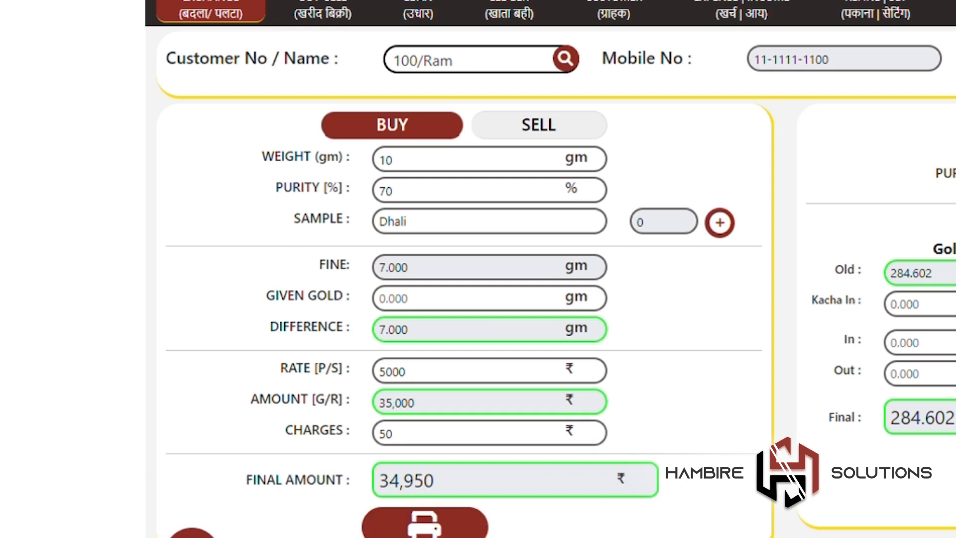
click(237, 26)
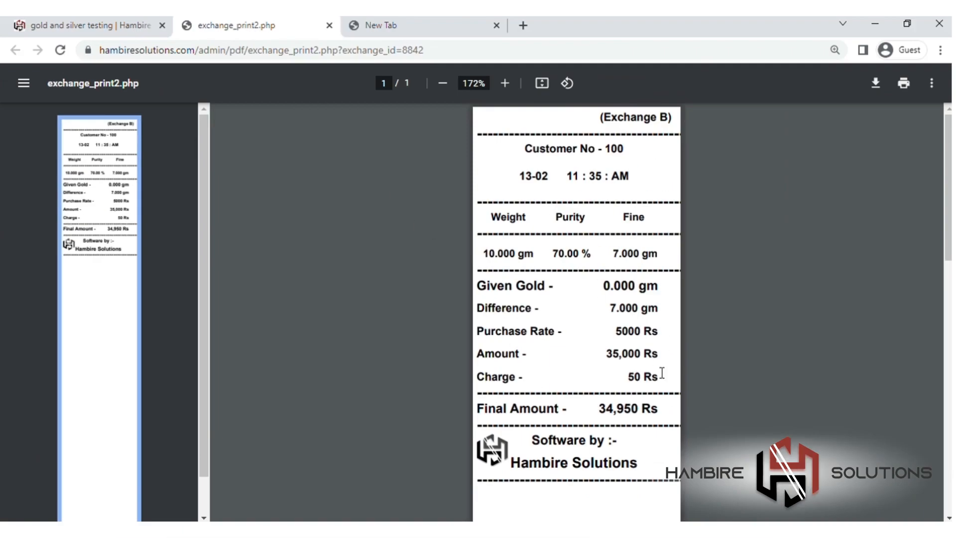
click(114, 24)
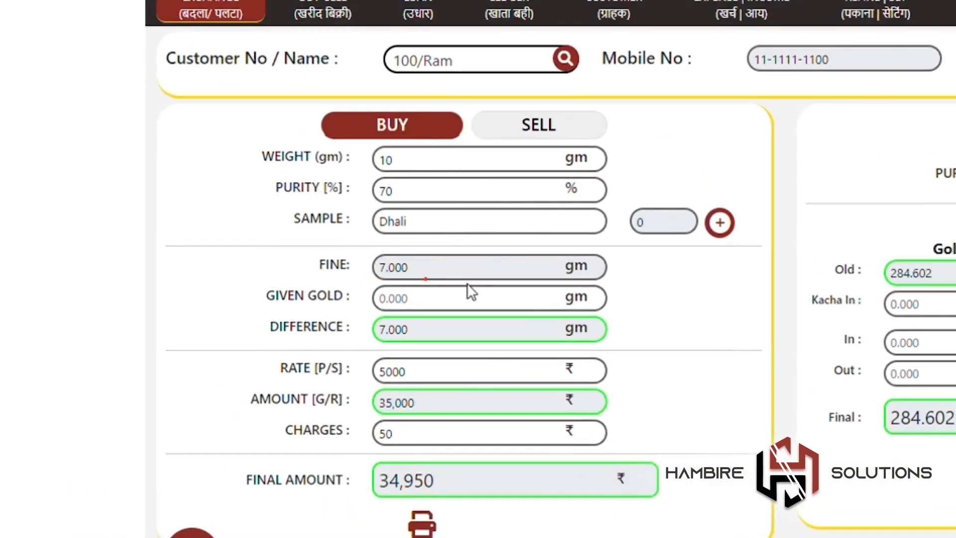
Step: Enter 6.5 gm given gold, rate 5000 and charges 50
click(480, 310)
text(6.5)
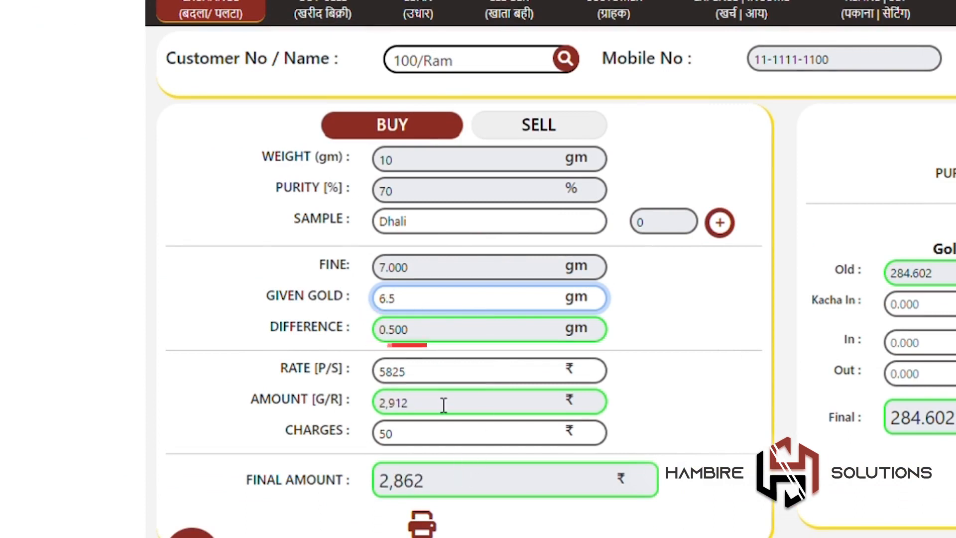
click(455, 382)
key(BackSpace)
key(BackSpace)
key(BackSpace)
text(000)
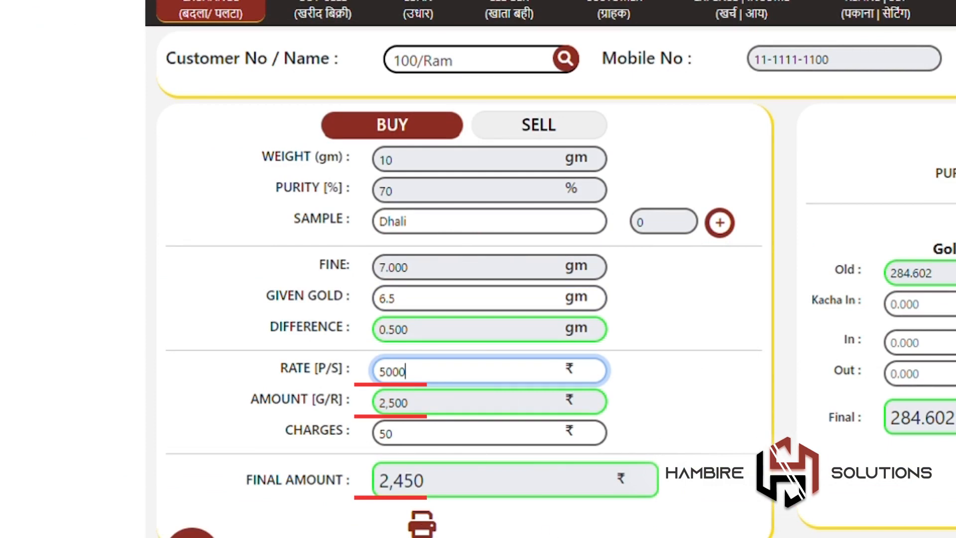
click(440, 441)
key(BackSpace)
key(BackSpace)
text(050)
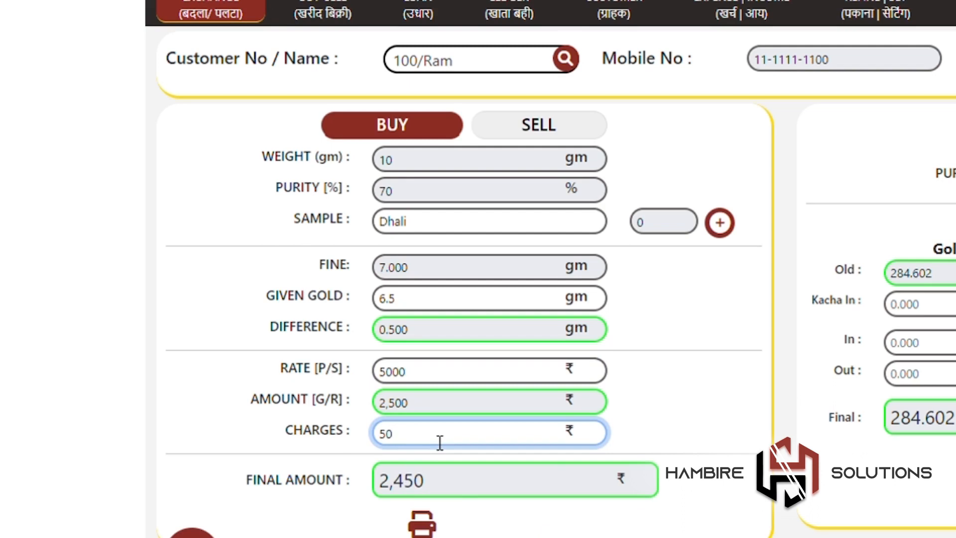
click(666, 421)
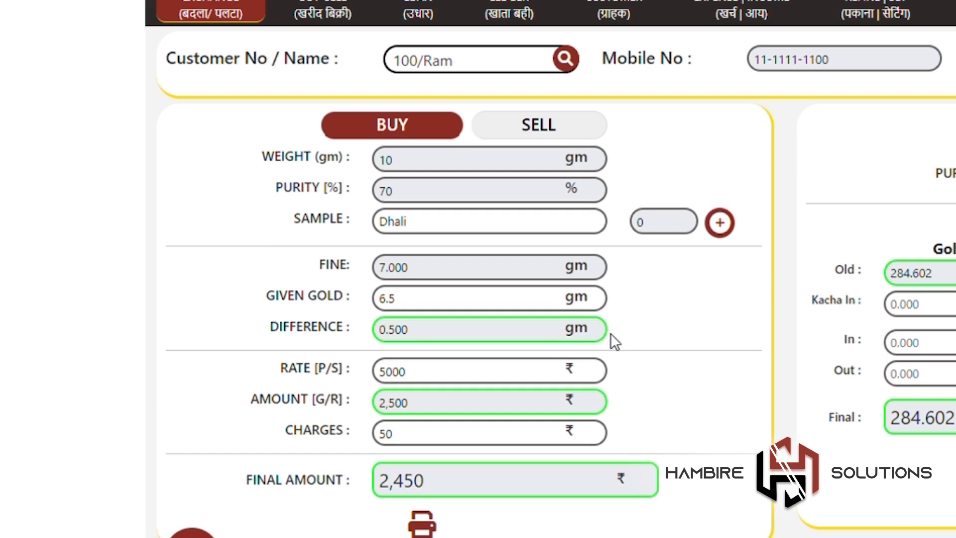
Step: Change given gold to 10 gm and re-enter rate 5000, giving final amount -15,050
click(543, 309)
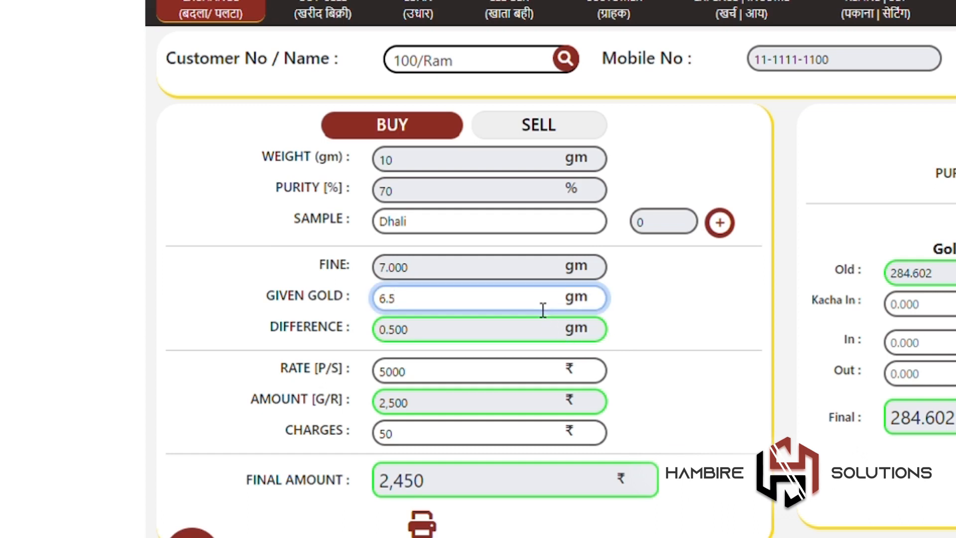
key(BackSpace)
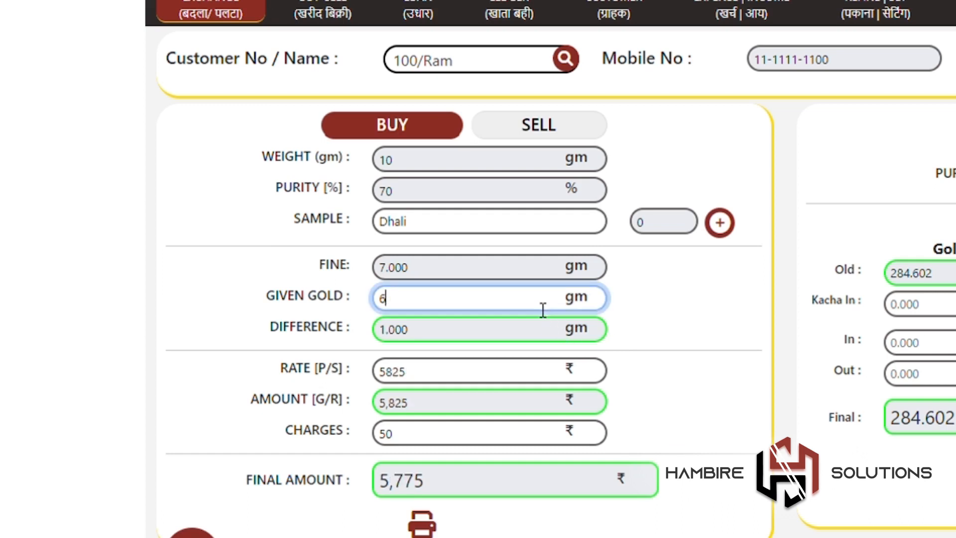
key(BackSpace)
text(10)
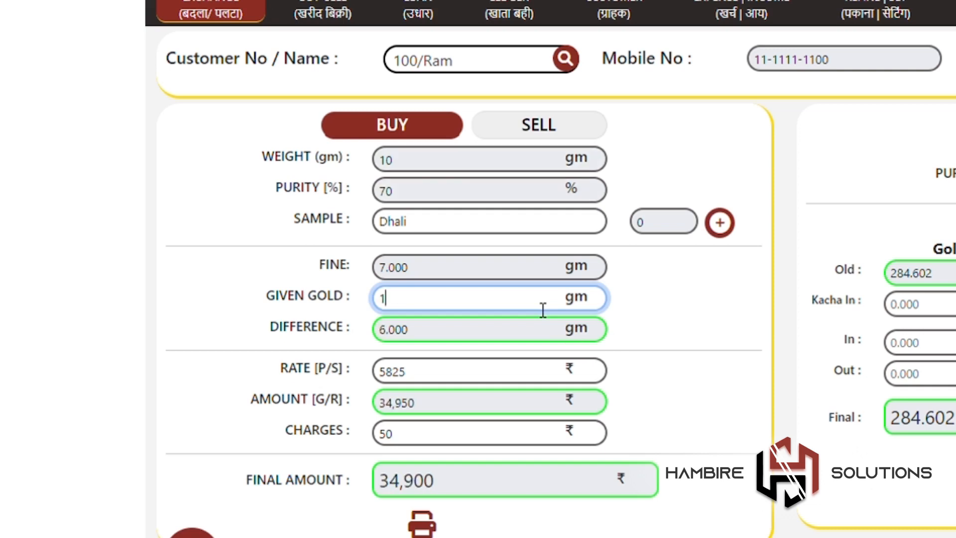
click(523, 383)
key(BackSpace)
key(BackSpace)
key(BackSpace)
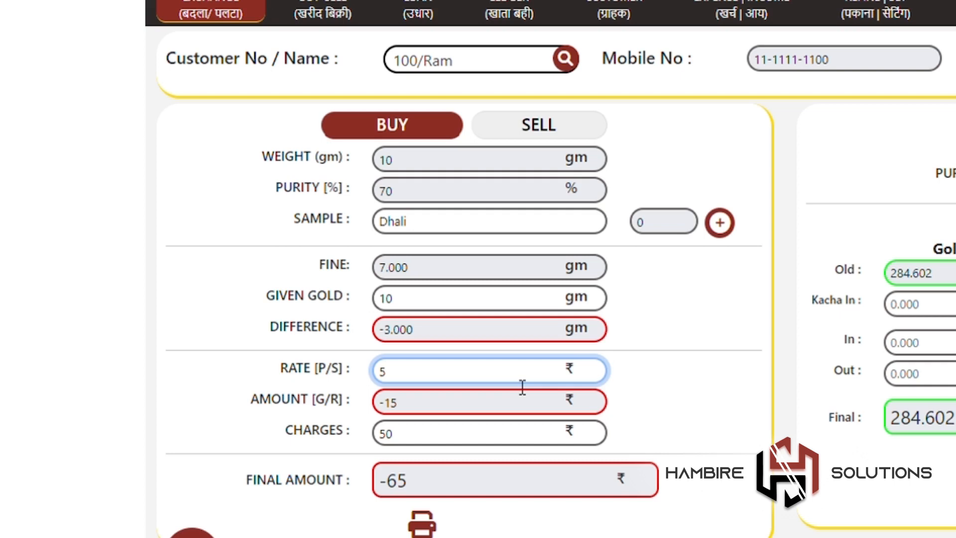
text(000)
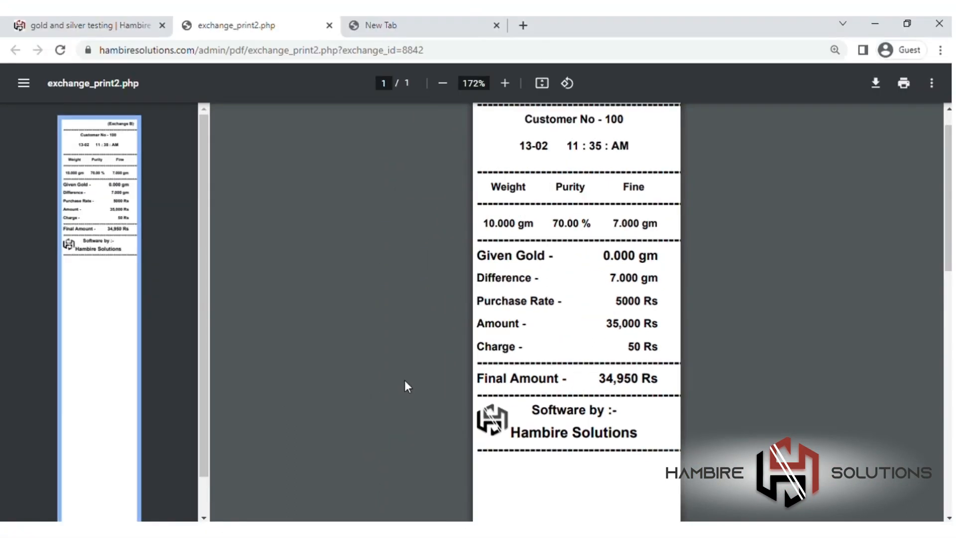
Step: View the Exchange List, then return to a blank exchange entry form
click(90, 25)
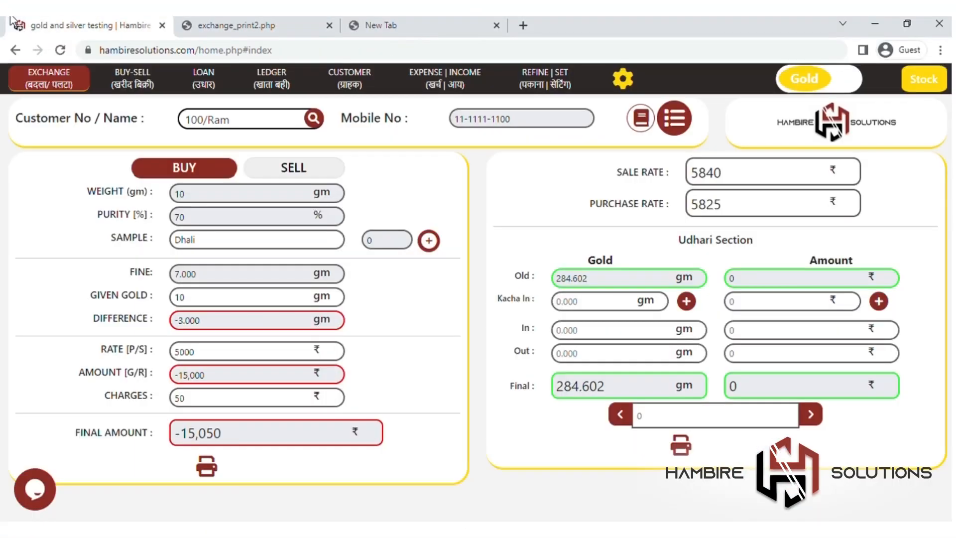
click(676, 120)
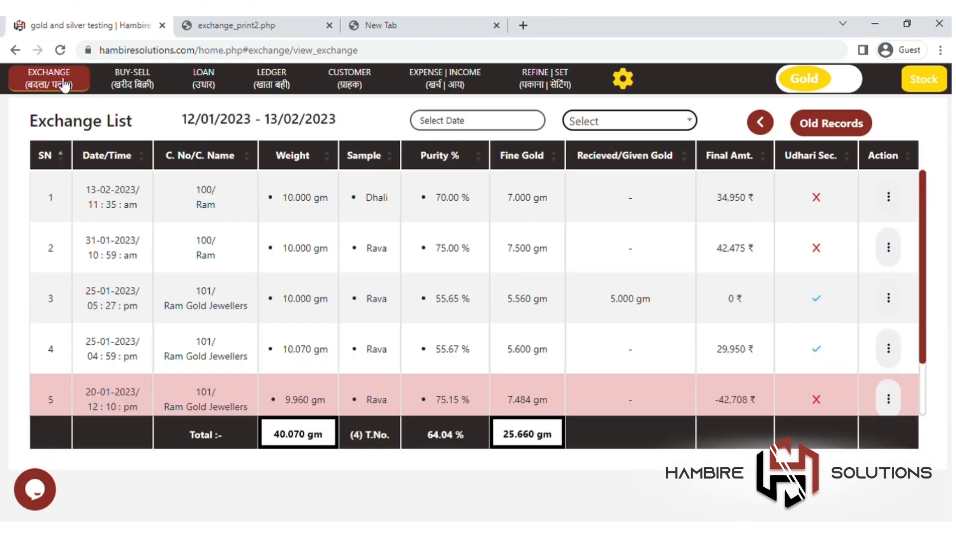
click(65, 85)
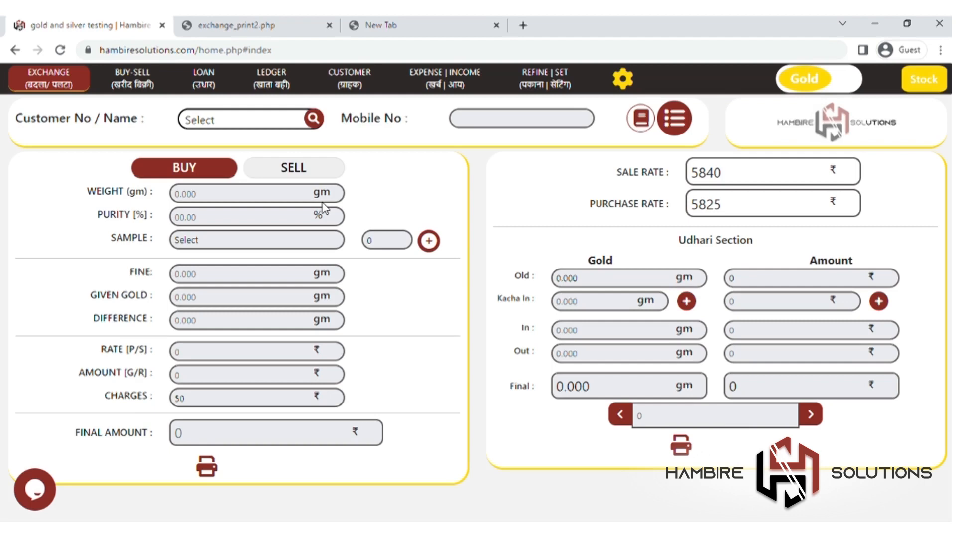
Step: Choose the first customer on the silver form and set it to Sell, showing old balance -2.000
click(294, 170)
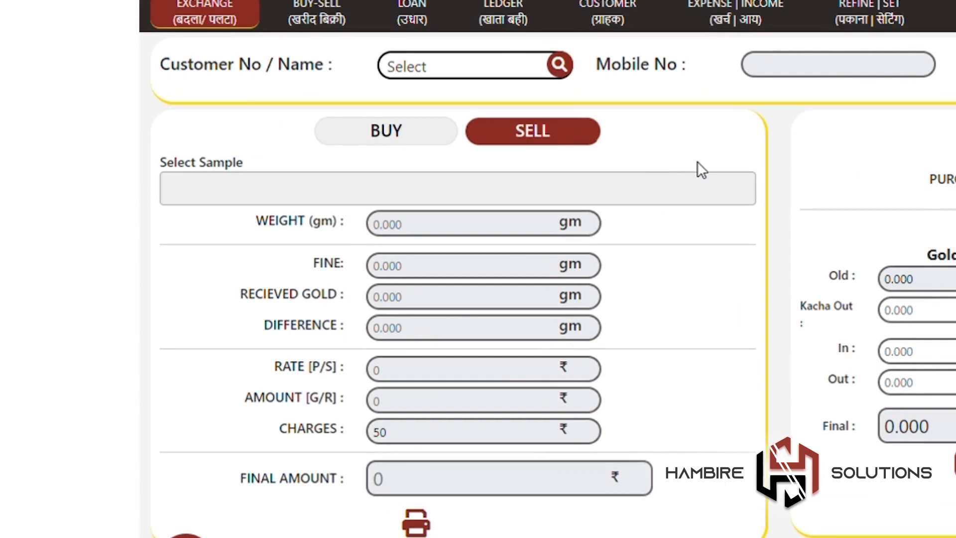
click(534, 74)
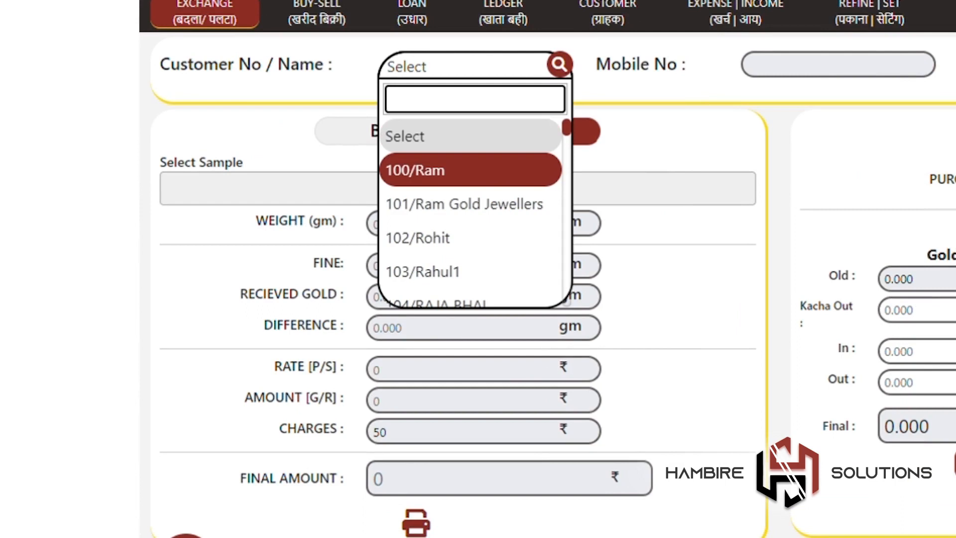
key(Escape)
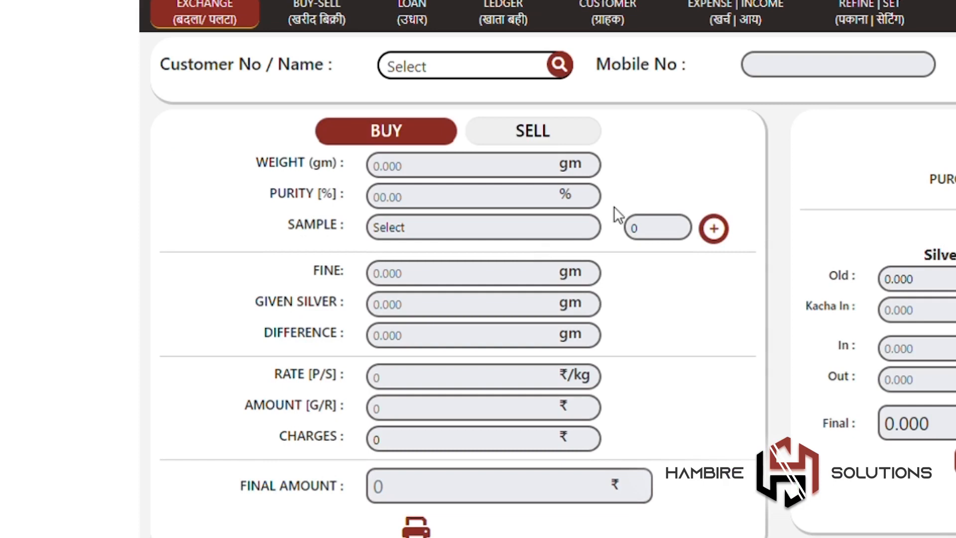
click(508, 70)
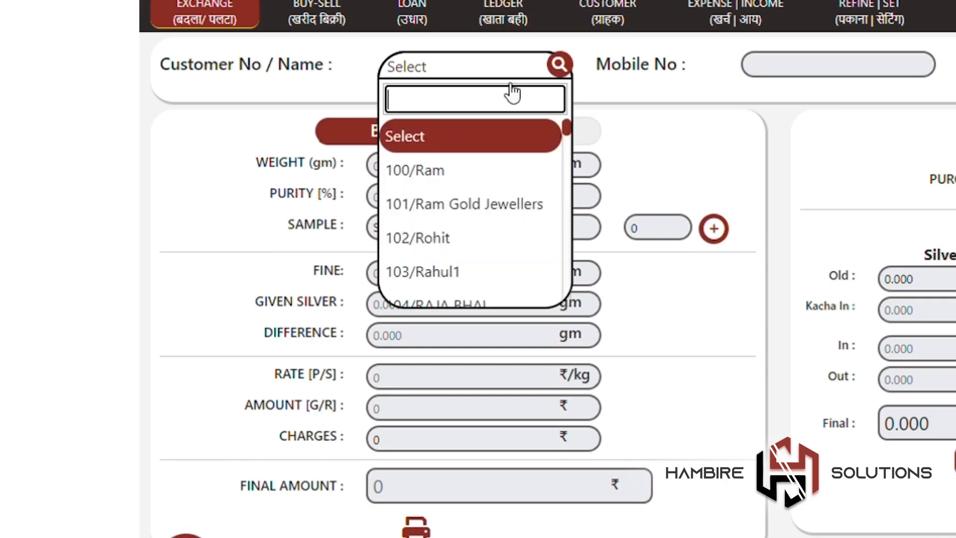
click(534, 186)
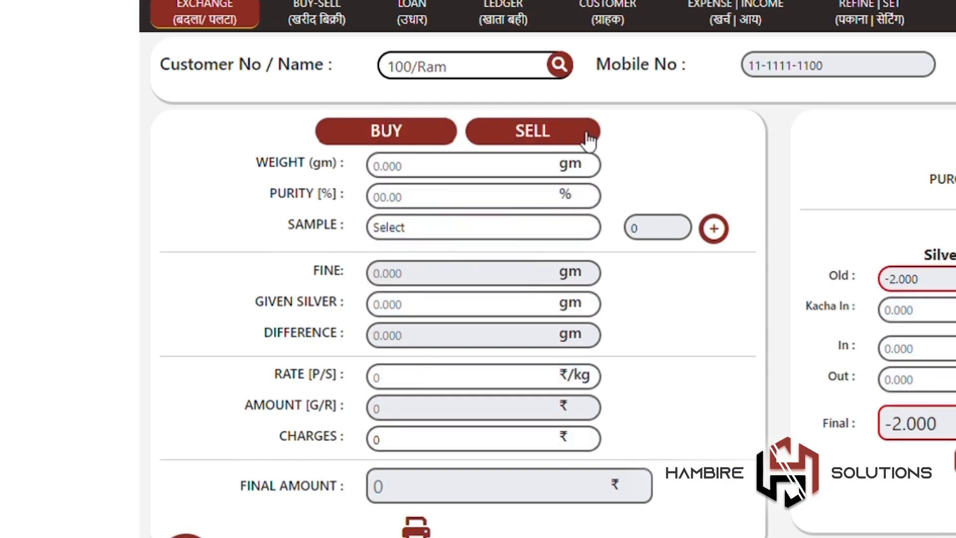
click(589, 140)
Step: Keep only the 37.81 gm sample, adding and then removing the 10 gm, 79% sample
click(525, 203)
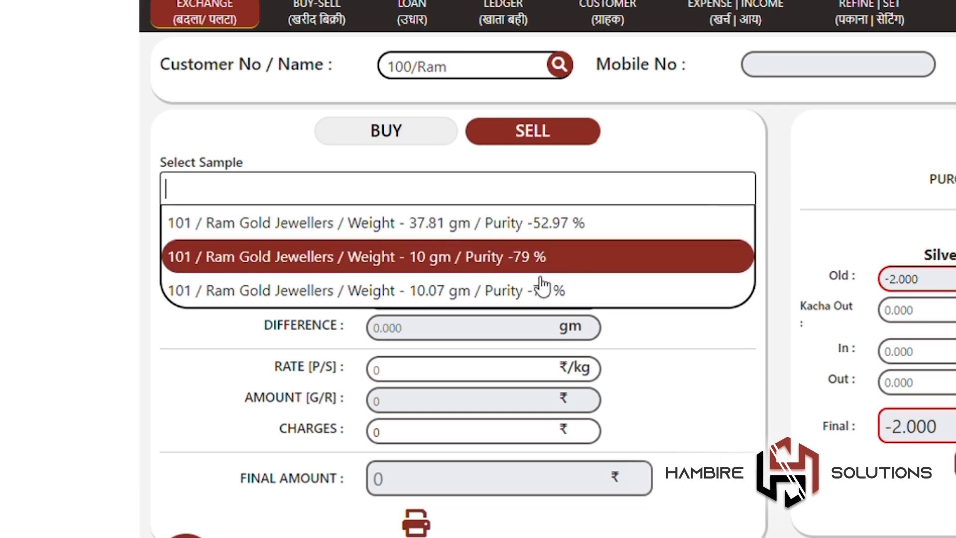
key(Up)
key(Return)
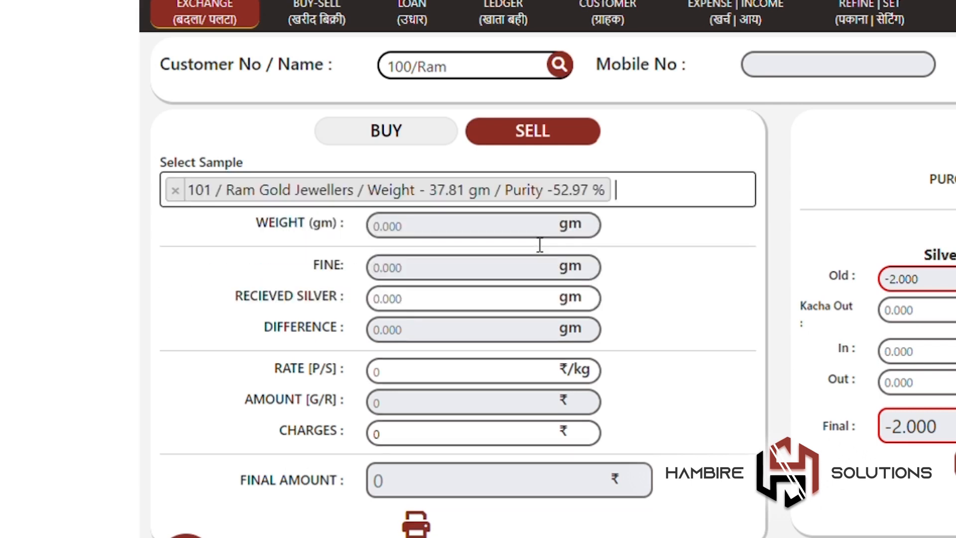
click(652, 207)
click(630, 250)
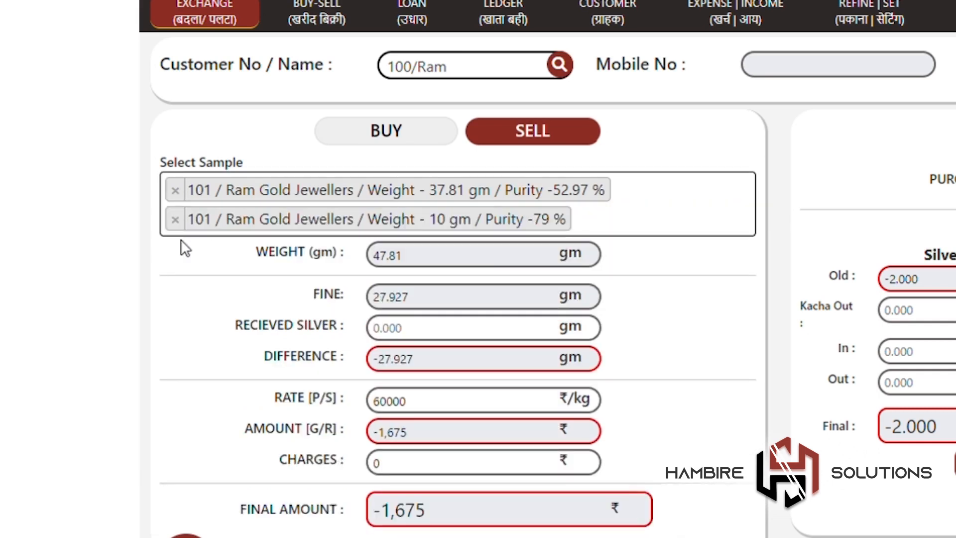
click(643, 231)
click(649, 229)
click(176, 222)
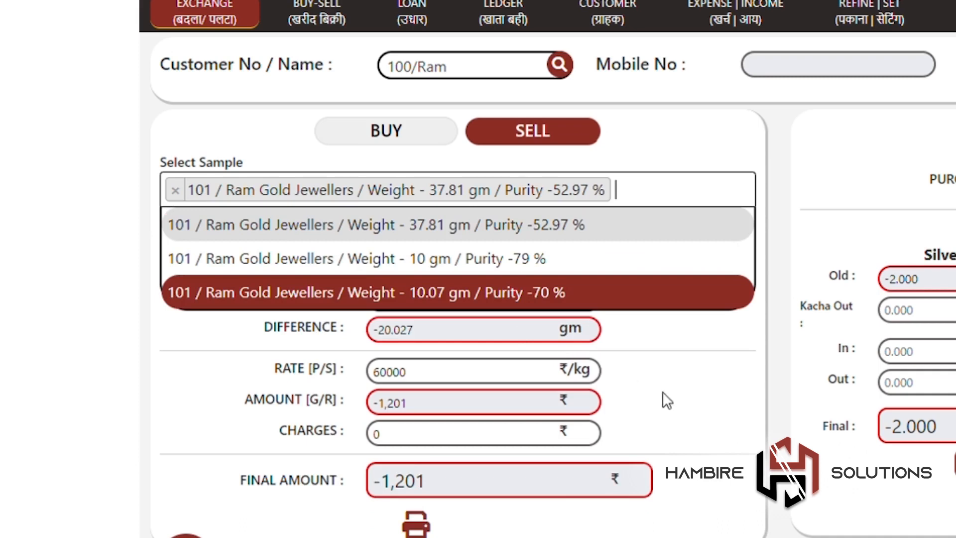
click(662, 392)
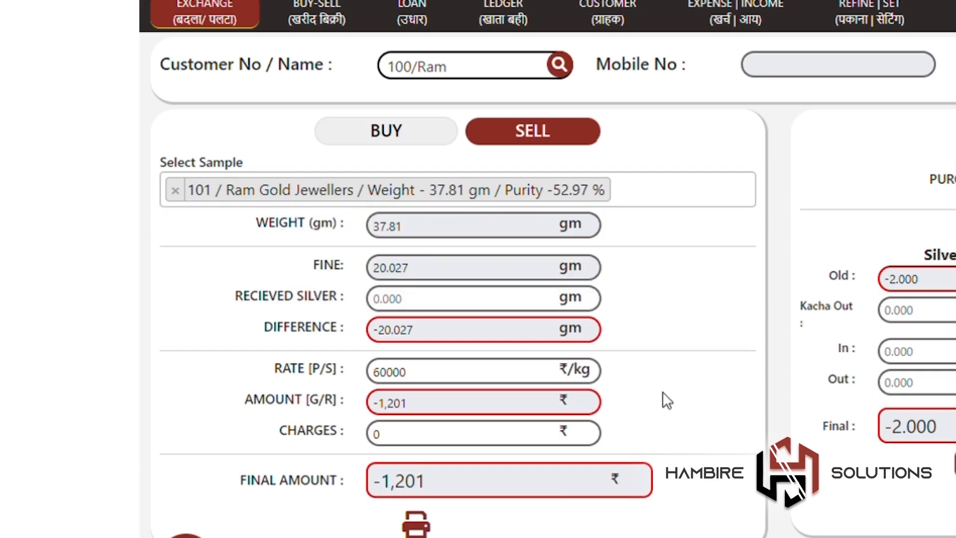
Step: Move into the Received Silver field to enter the received weight
click(509, 305)
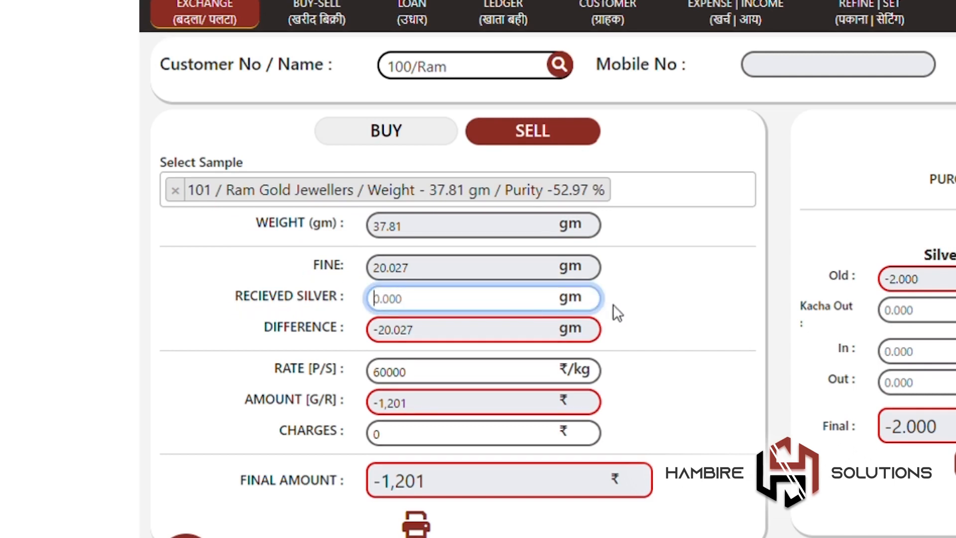
click(644, 304)
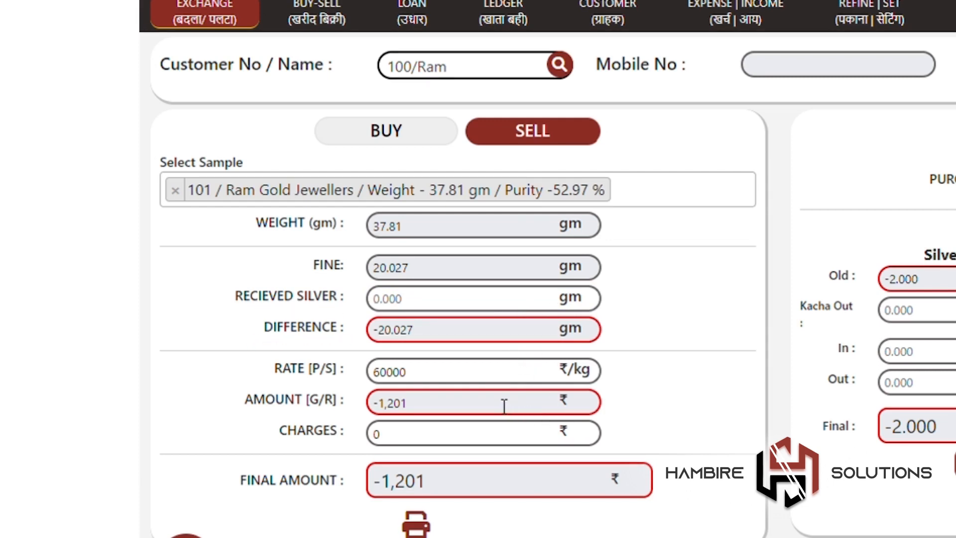
click(507, 305)
text(30)
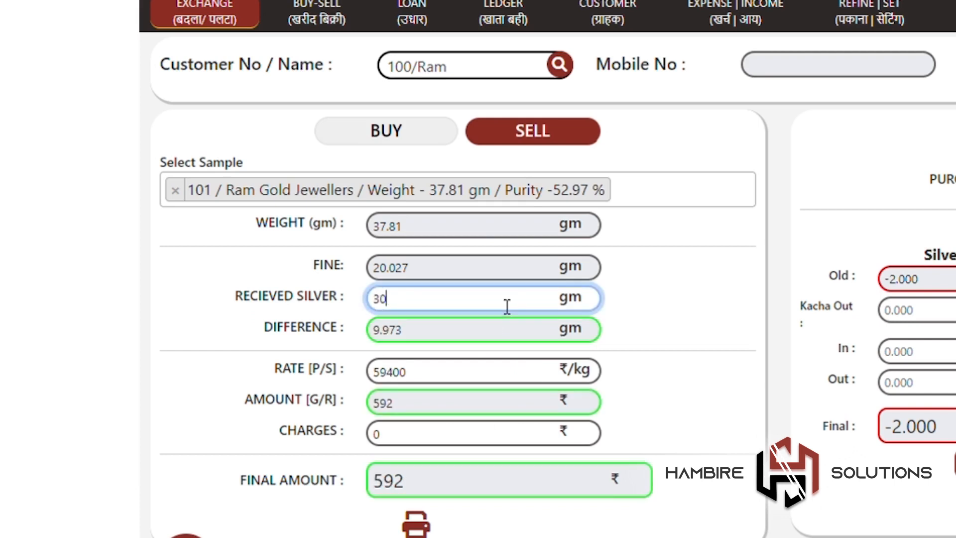
key(BackSpace)
key(BackSpace)
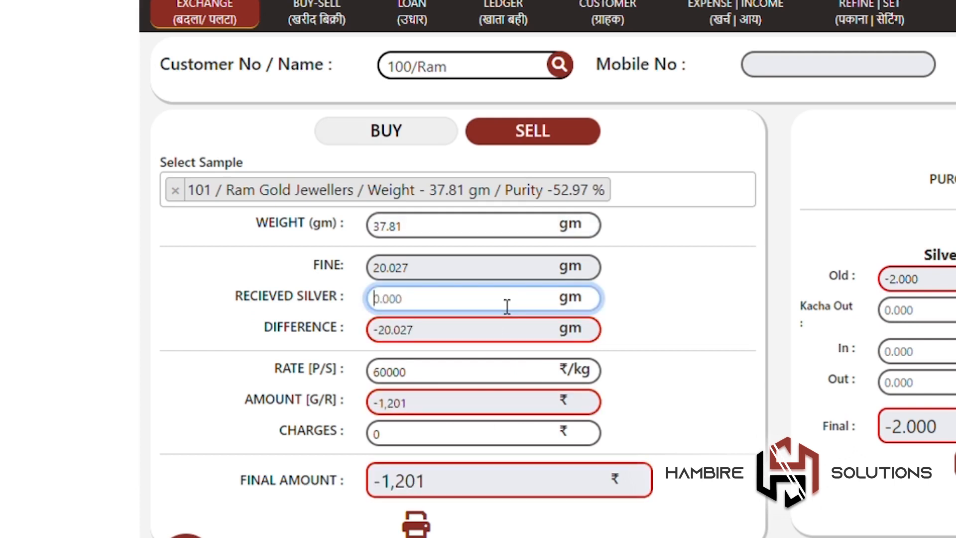
text(18)
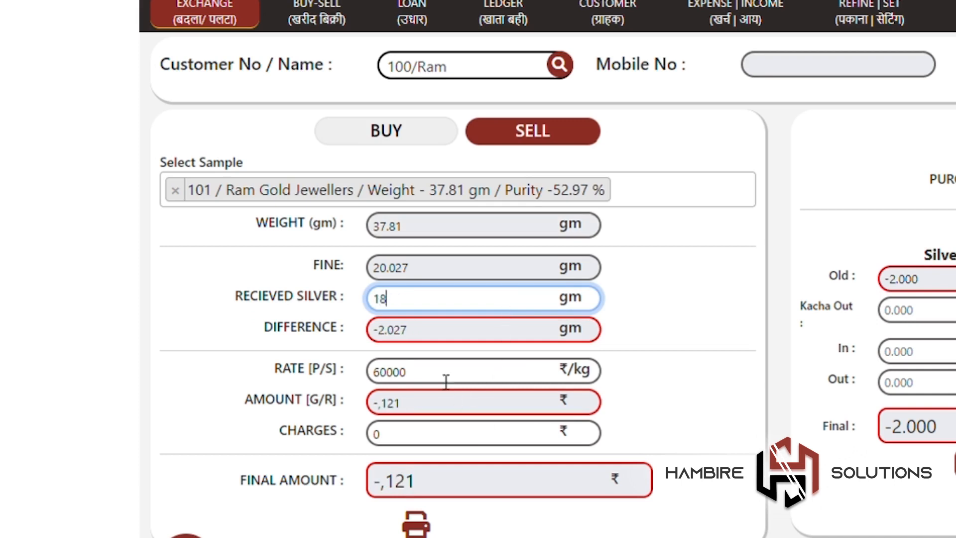
key(BackSpace)
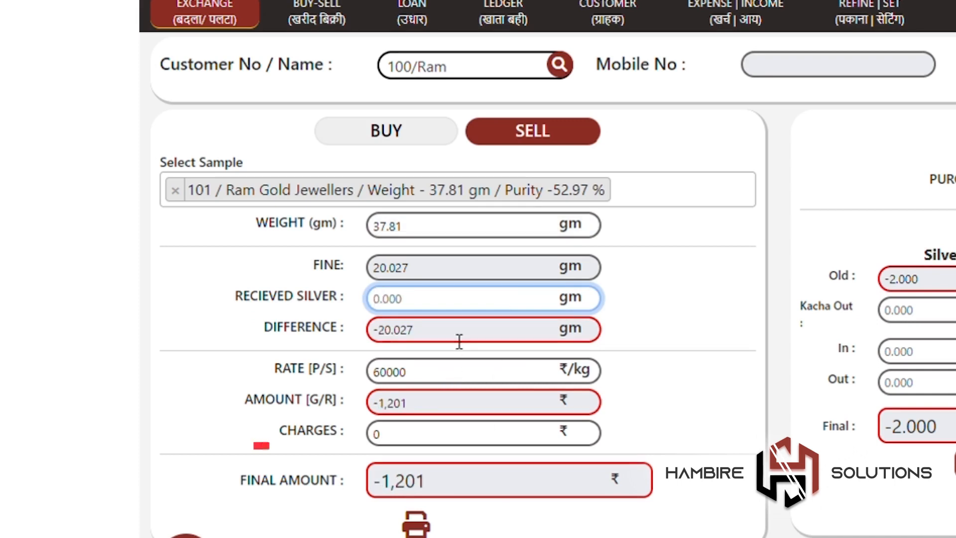
click(462, 446)
text(100)
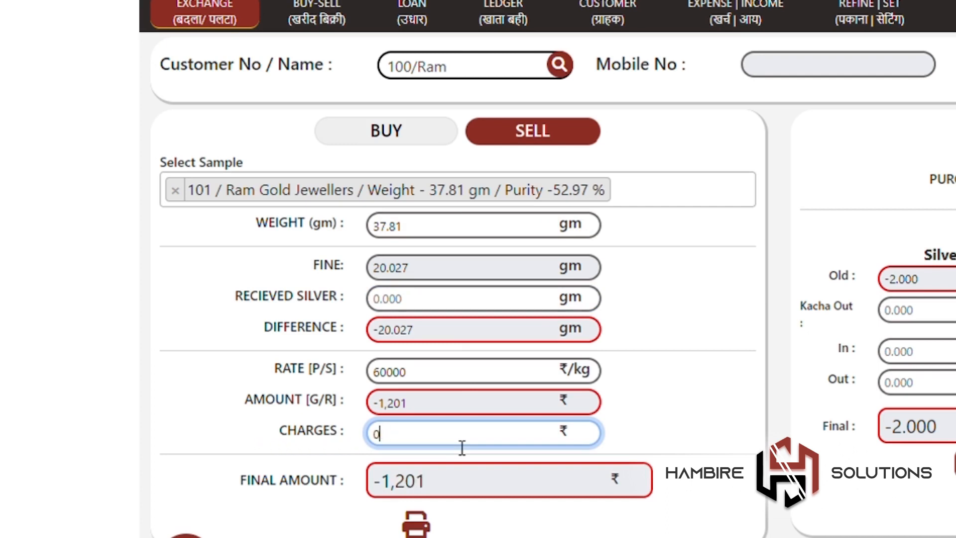
text(50)
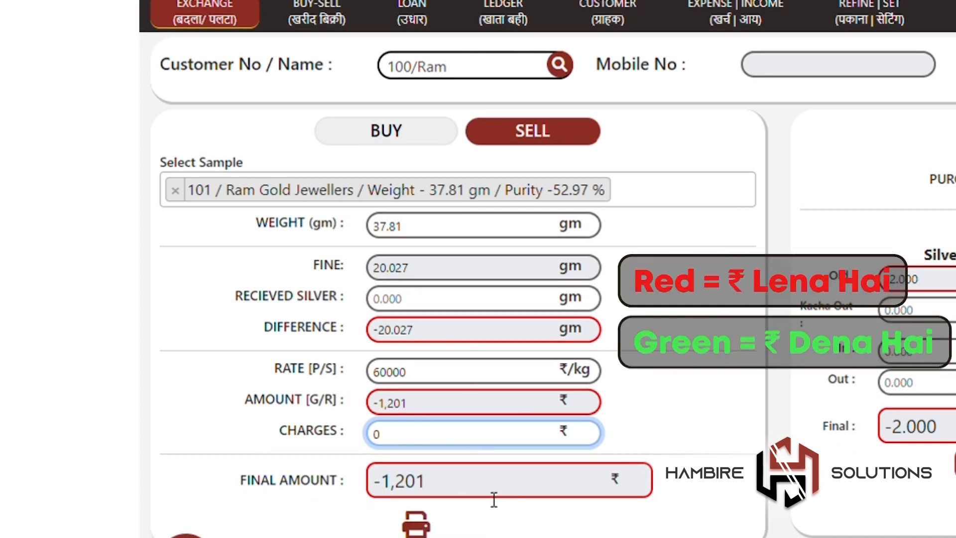
click(498, 309)
text(35)
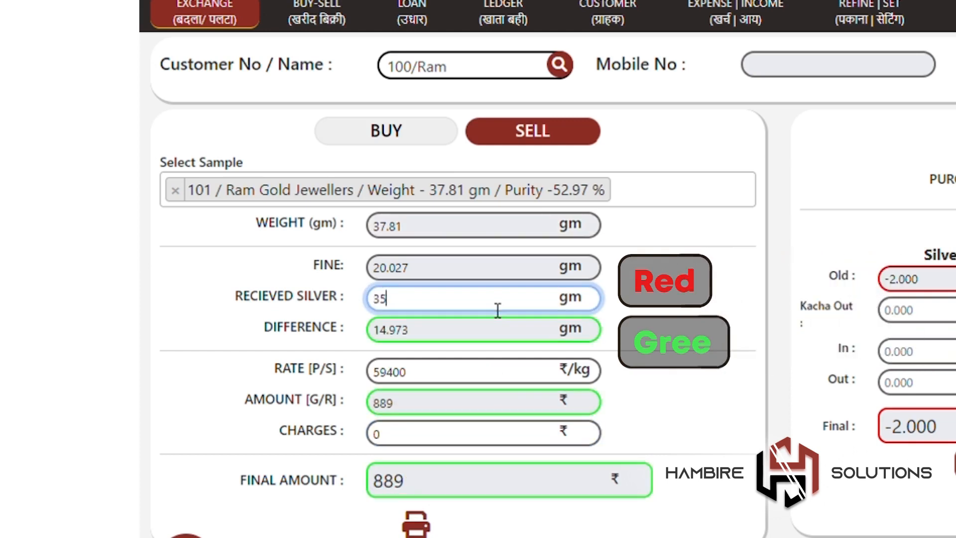
key(BackSpace)
key(BackSpace)
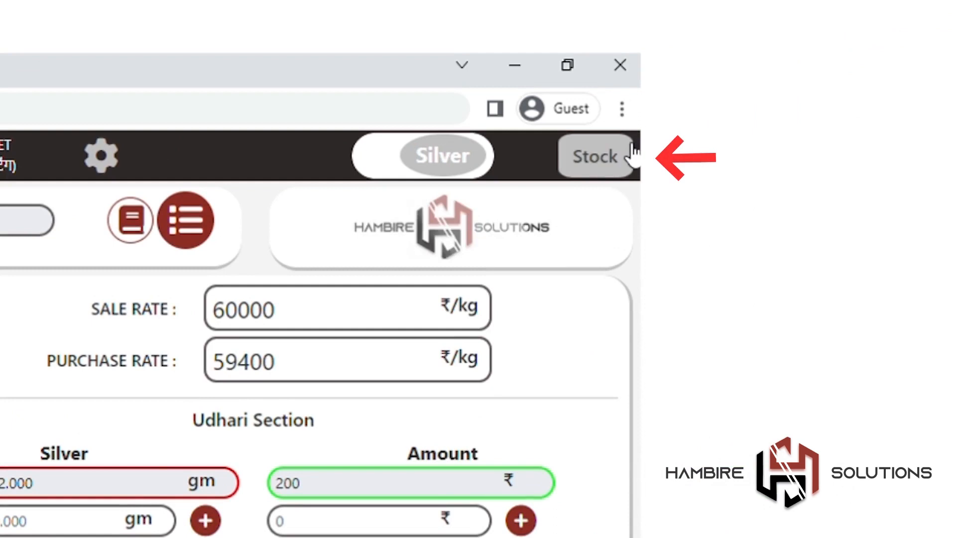
Step: Check the Silver Stock panel, switch to gold, and view the Exchange List for 12/01/2023–13/02/2023
click(872, 97)
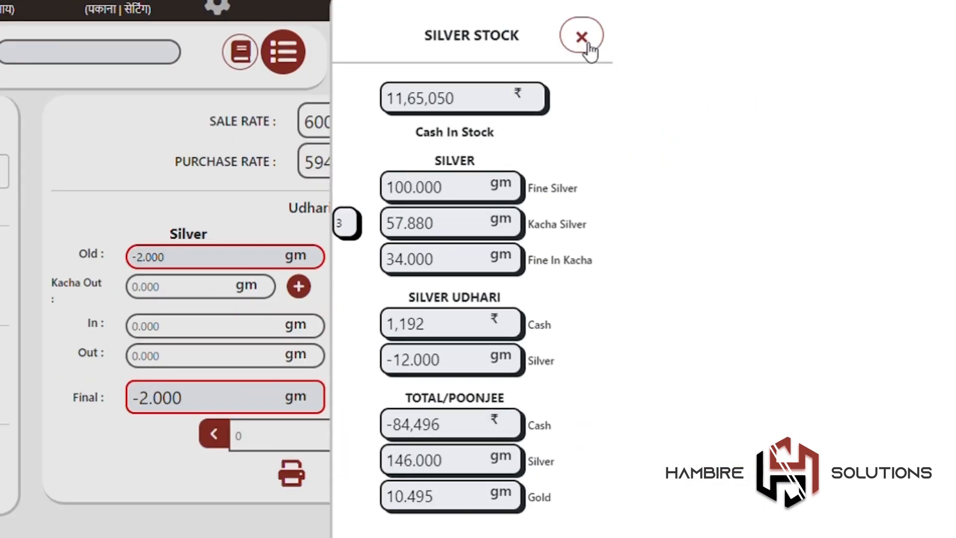
click(588, 44)
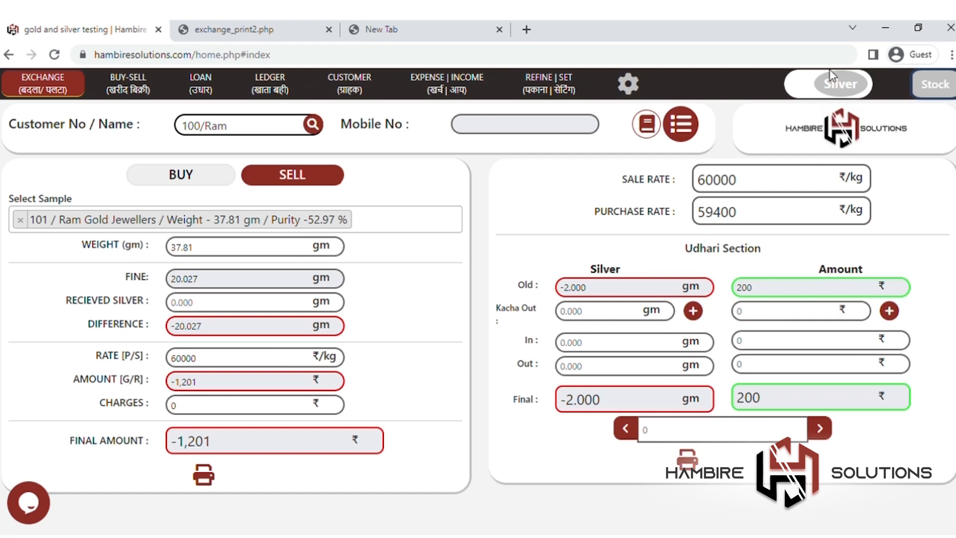
click(840, 78)
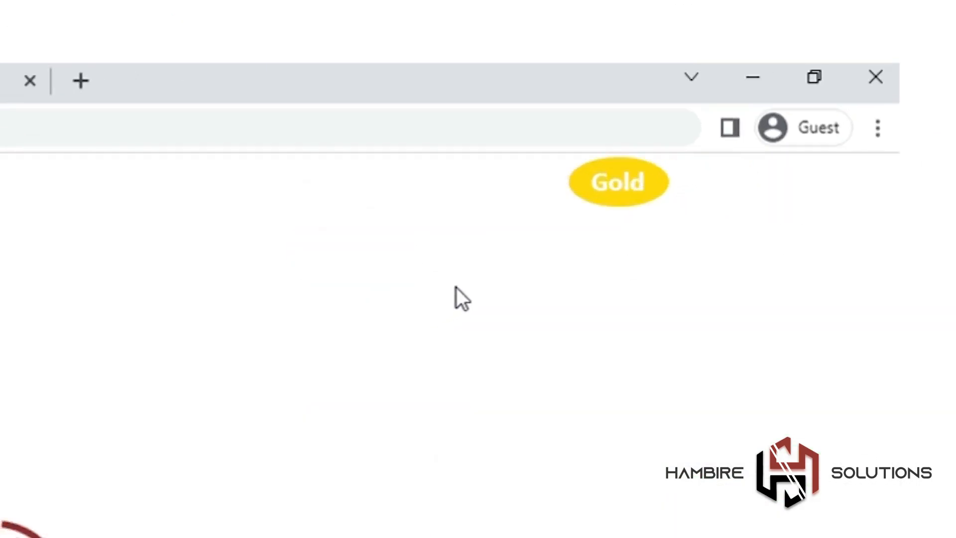
click(680, 124)
scroll(523, 361, down, 1)
scroll(523, 362, up, 1)
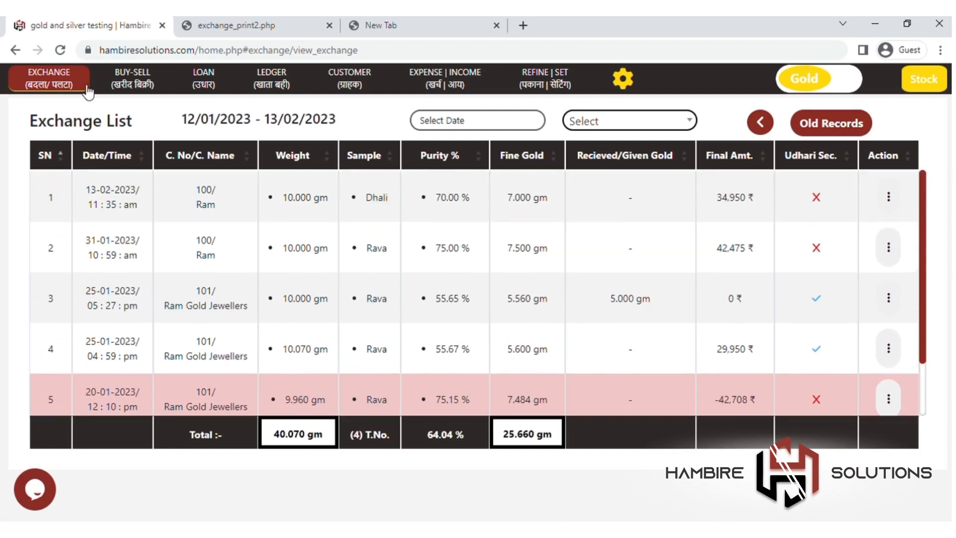
Step: Return to the exchange entry form, then go to the Buy-Sell page with buy rate 5825
click(77, 89)
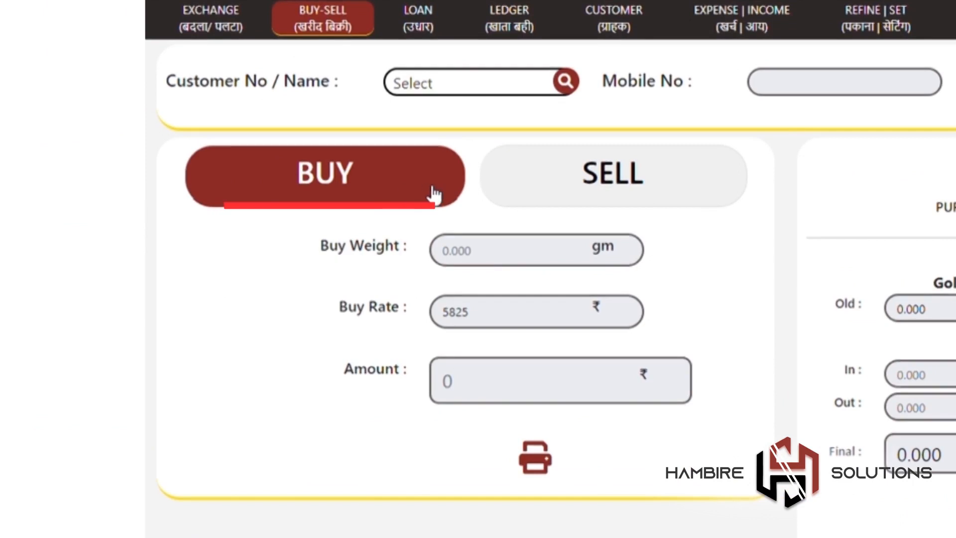
Step: Set the form to buying and choose the customer for the gold buy
click(596, 173)
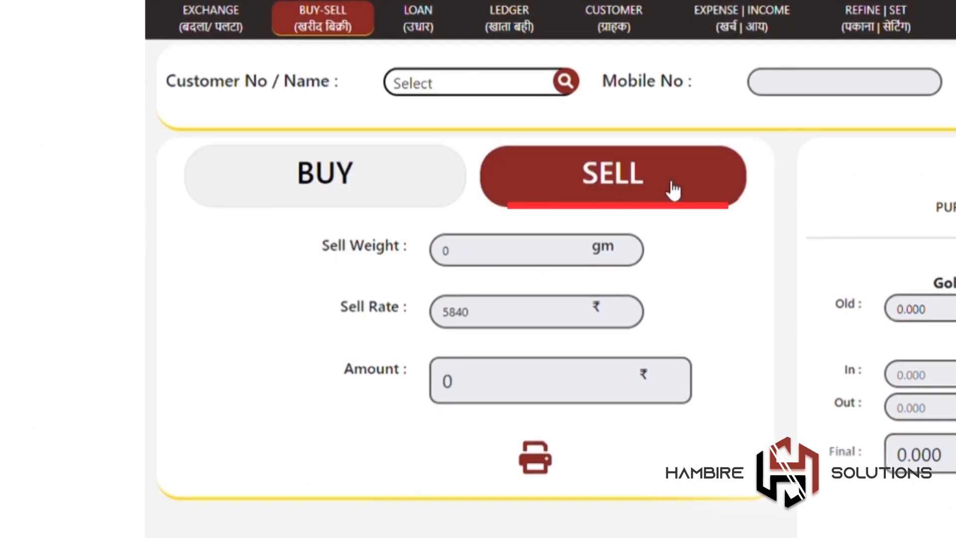
click(440, 181)
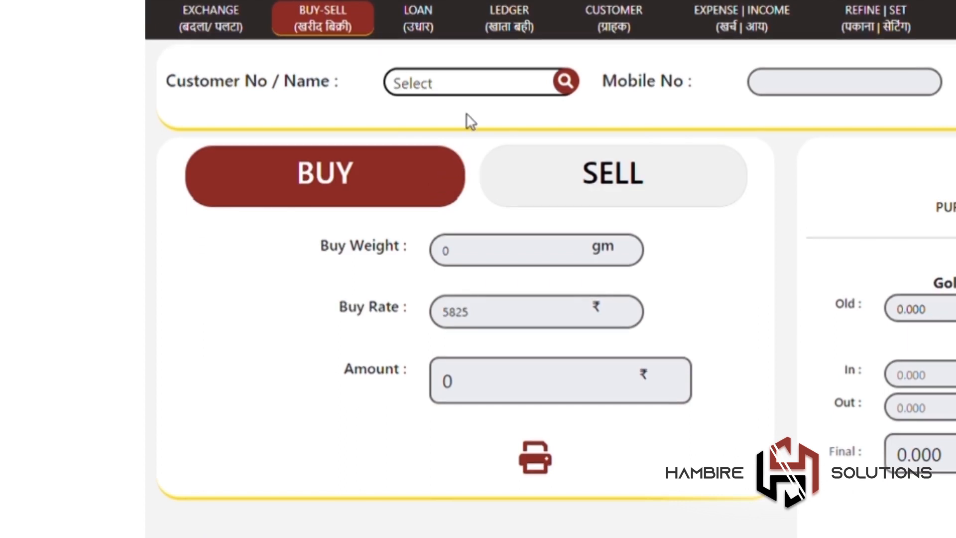
click(486, 92)
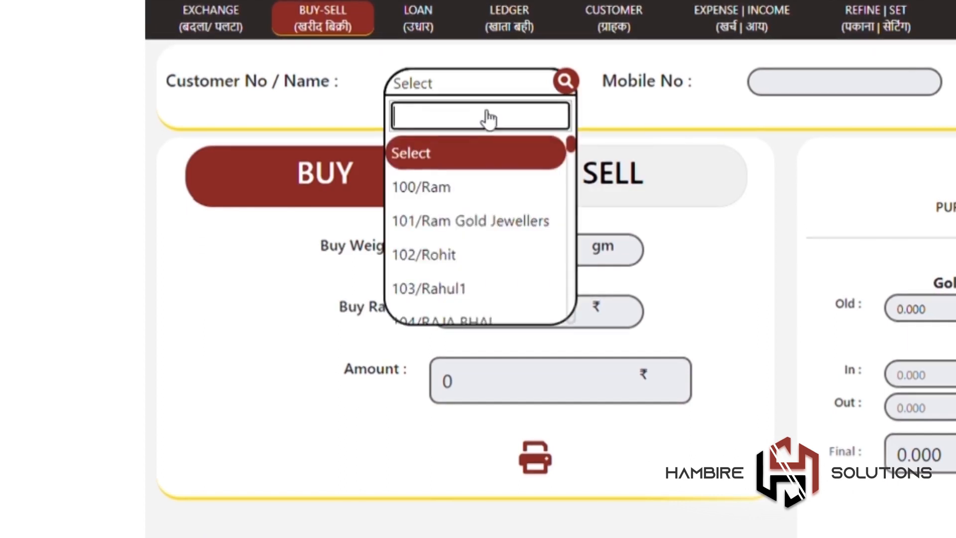
click(496, 187)
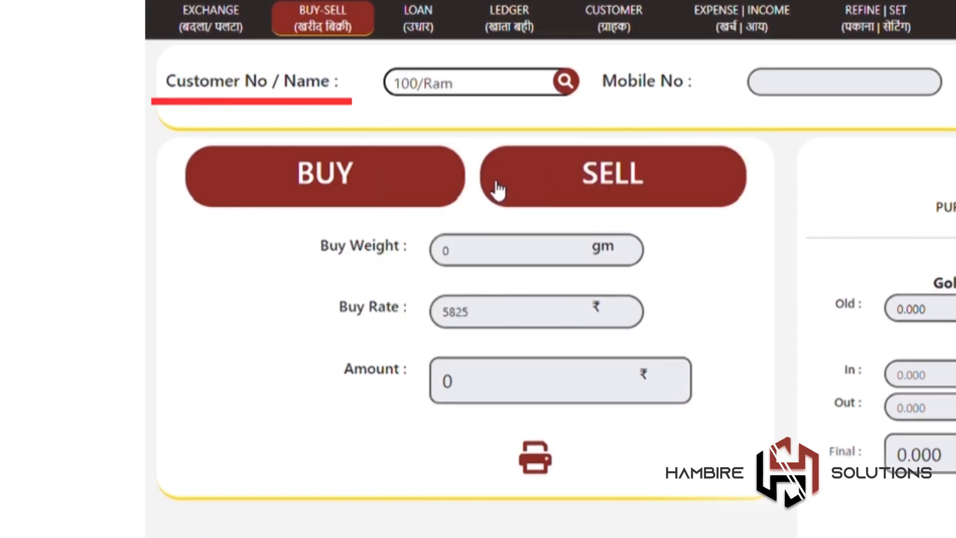
Step: Enter buy weight 1 gm at buy rate 5830 and view the 5,830 Rs receipt
click(504, 246)
text(1)
click(501, 319)
key(BackSpace)
key(BackSpace)
text(30)
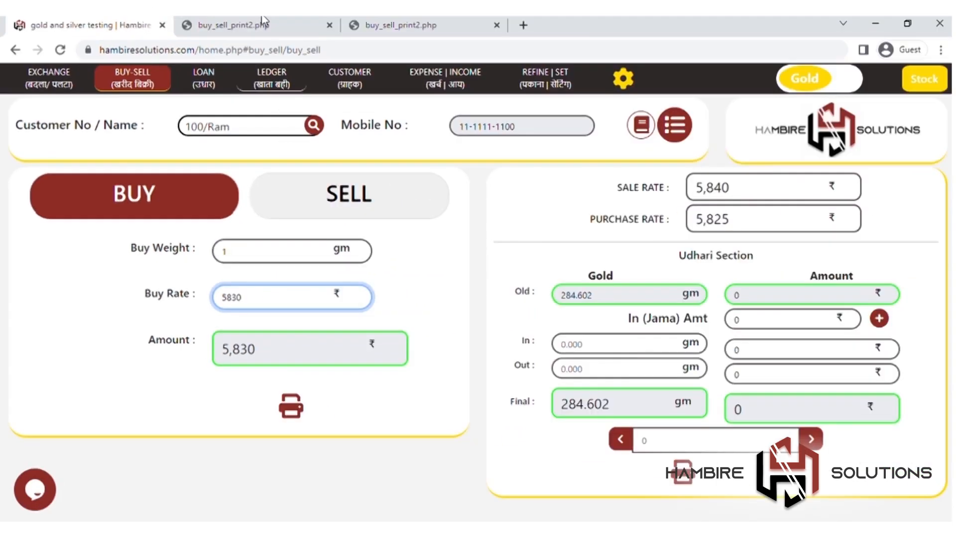
click(262, 23)
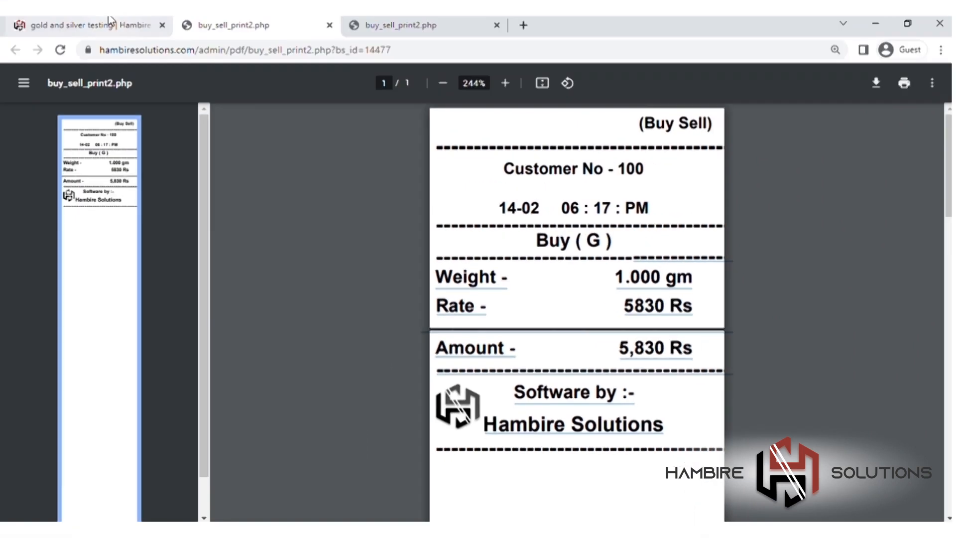
Step: Back in the billing app, switch the form to selling and choose the customer
click(144, 25)
click(373, 219)
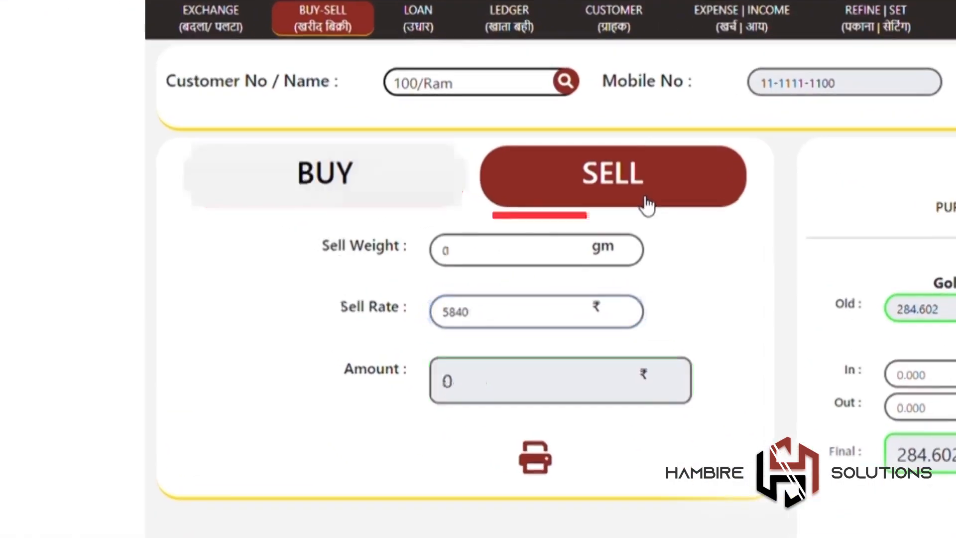
click(493, 97)
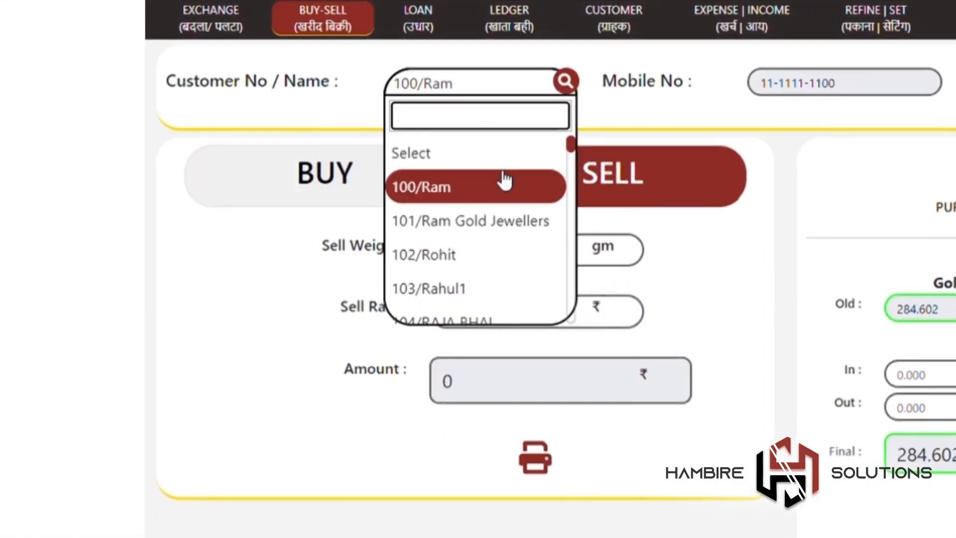
click(512, 192)
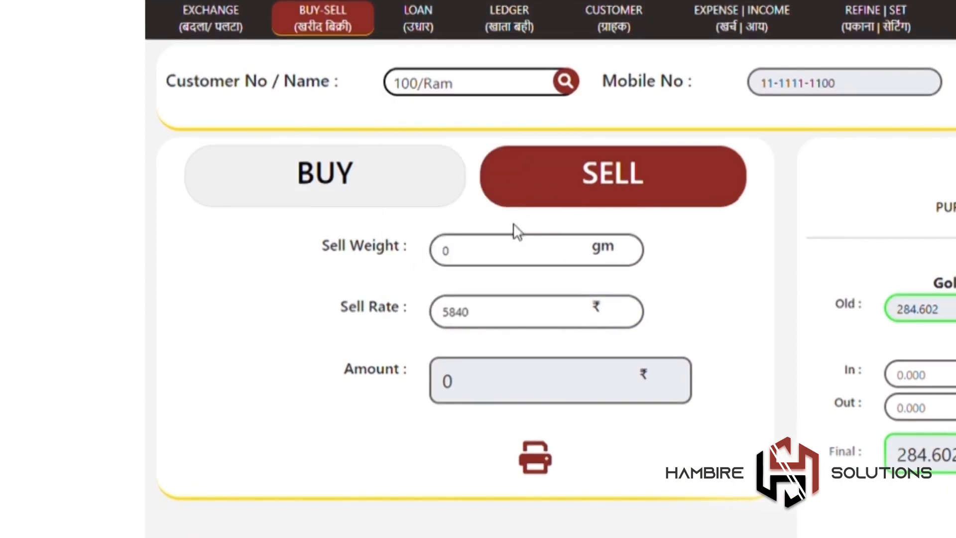
Step: Enter a 1 gm sale at rate 5840, print its receipt, and return to Buy-Sell
click(523, 247)
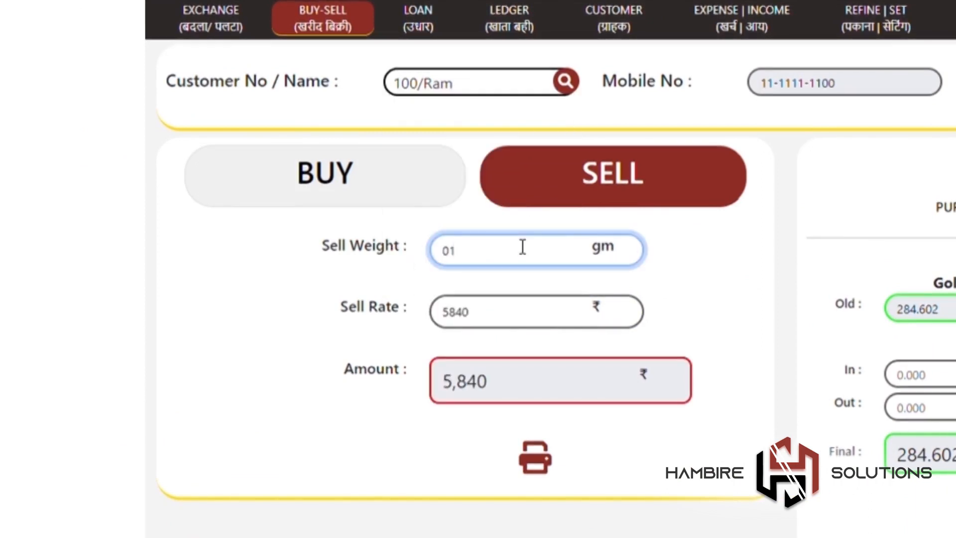
click(522, 319)
text(25)
click(510, 478)
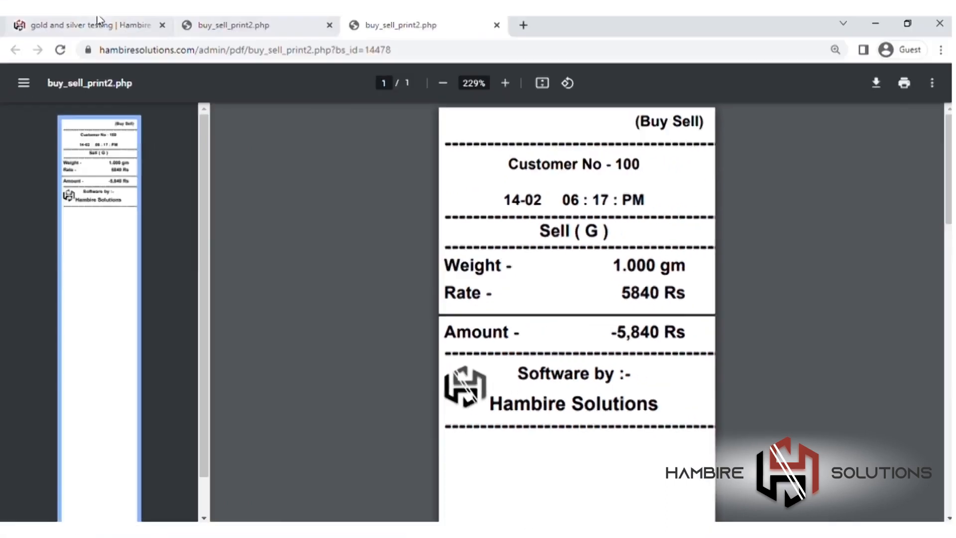
click(98, 19)
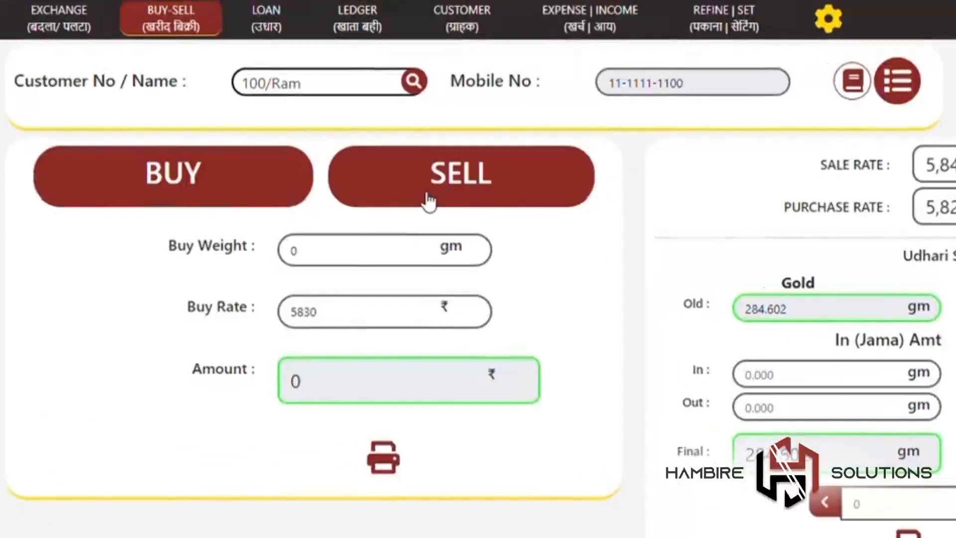
Step: Check the Buy-Sell List, then show stock: 100.000 gm fine gold, ₹11,65,060 cash
click(428, 202)
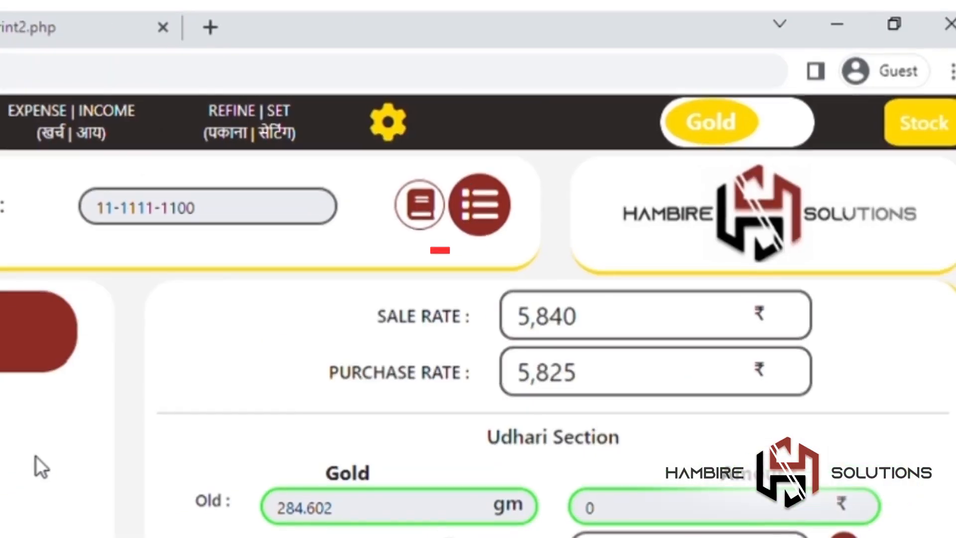
click(465, 214)
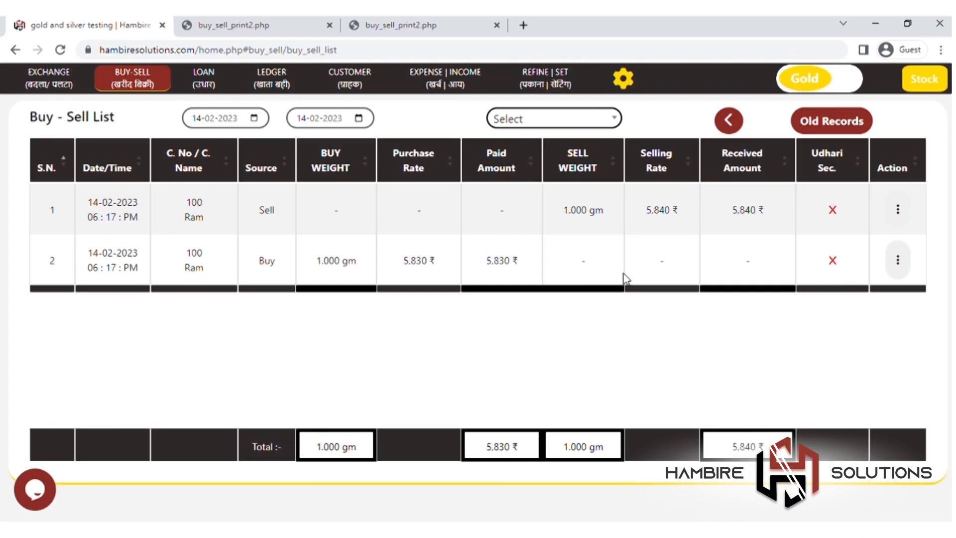
click(731, 124)
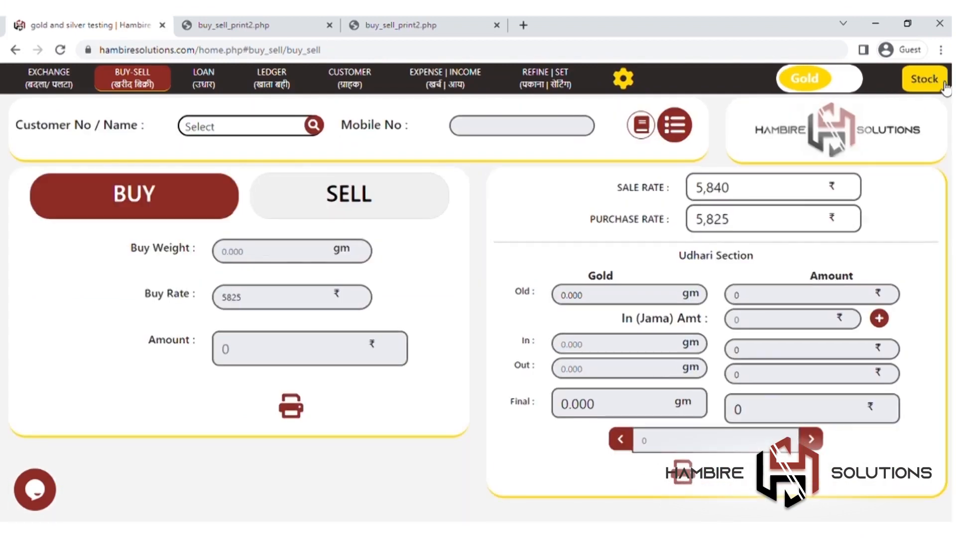
click(944, 88)
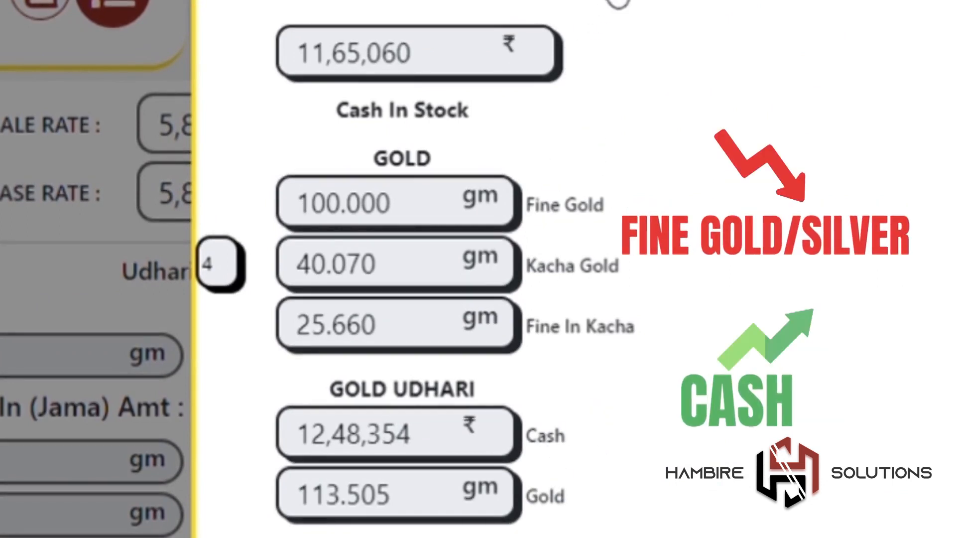
Step: Close the stock summary panel and go to the Customer page
click(617, 1)
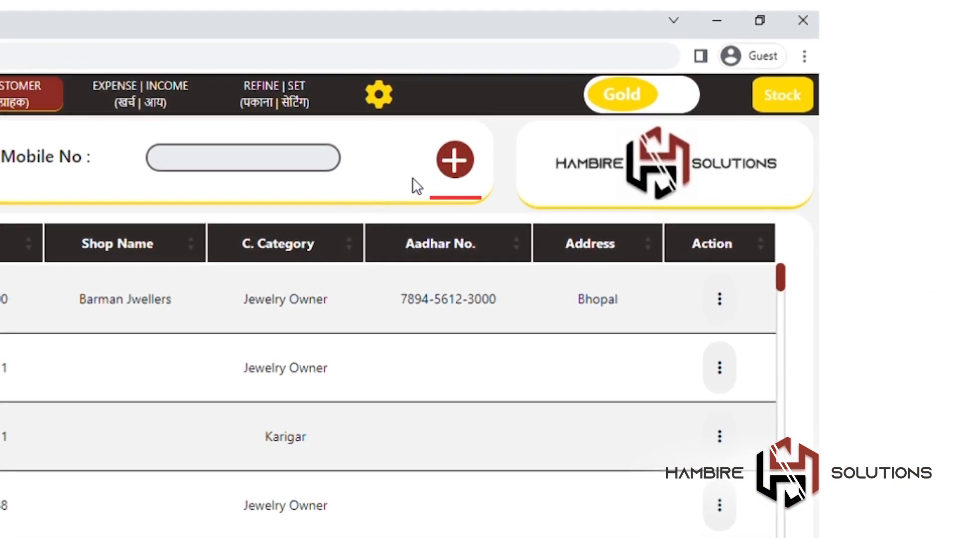
Step: Start a new customer with the customer's name, mobile number and category Karigar
click(453, 160)
click(473, 219)
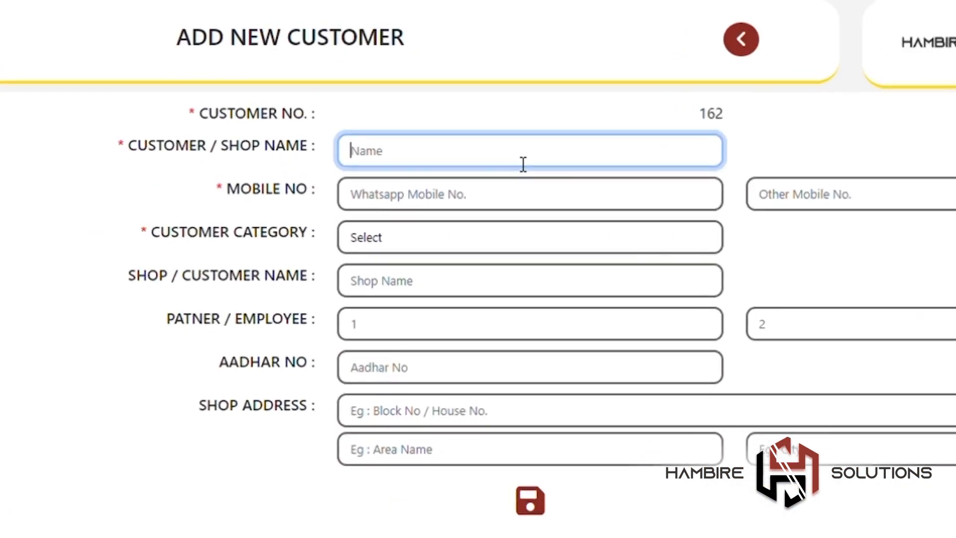
text(Rohan)
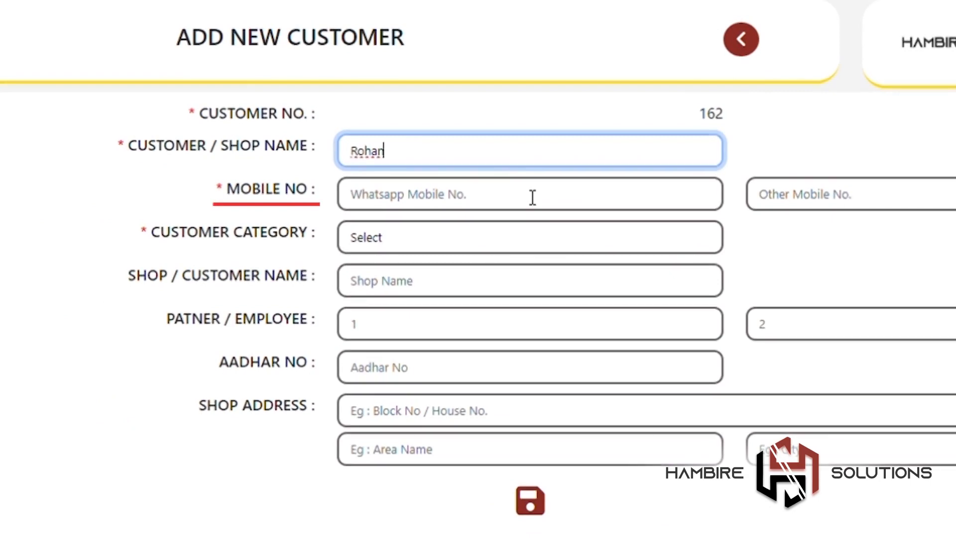
click(532, 198)
click(521, 240)
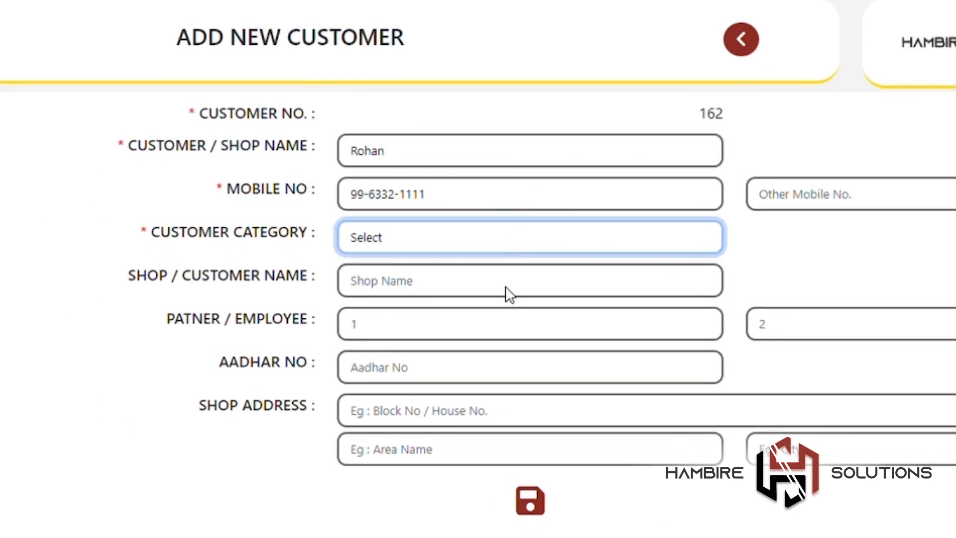
click(543, 500)
Step: Enter shop name 'Laxmi GOld Testing' and the shop address, then save the customer
click(551, 288)
text(Laxmi GOld Testing)
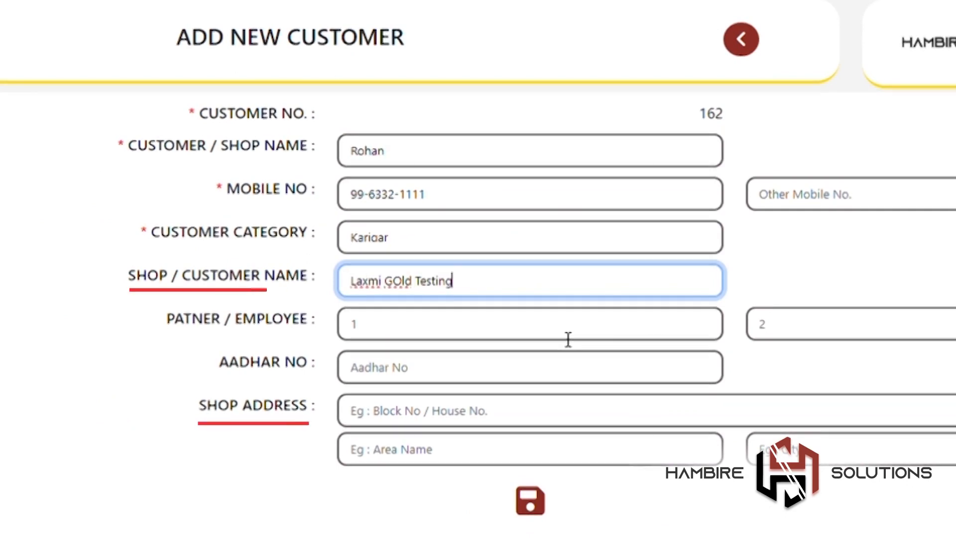
click(592, 454)
text(Laxmi Gali)
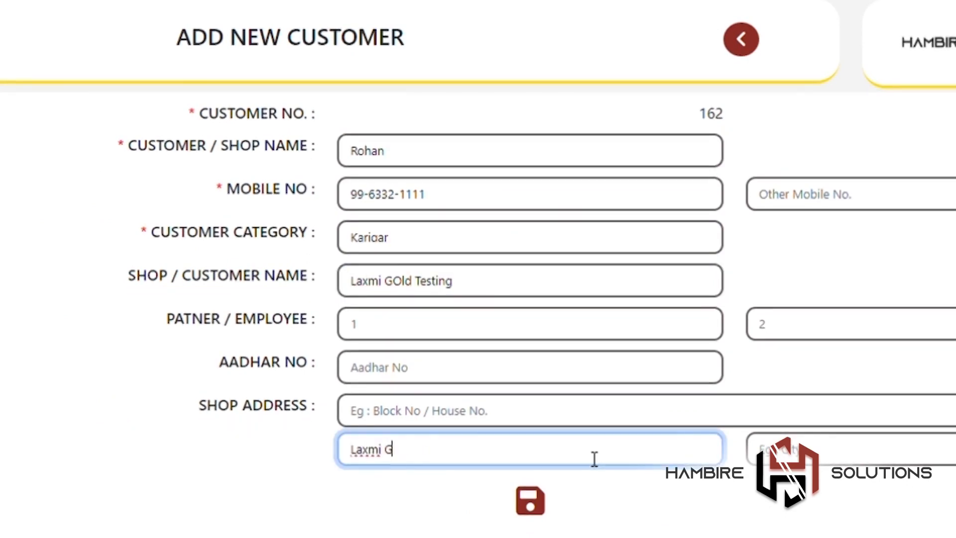
click(898, 453)
text(Beed)
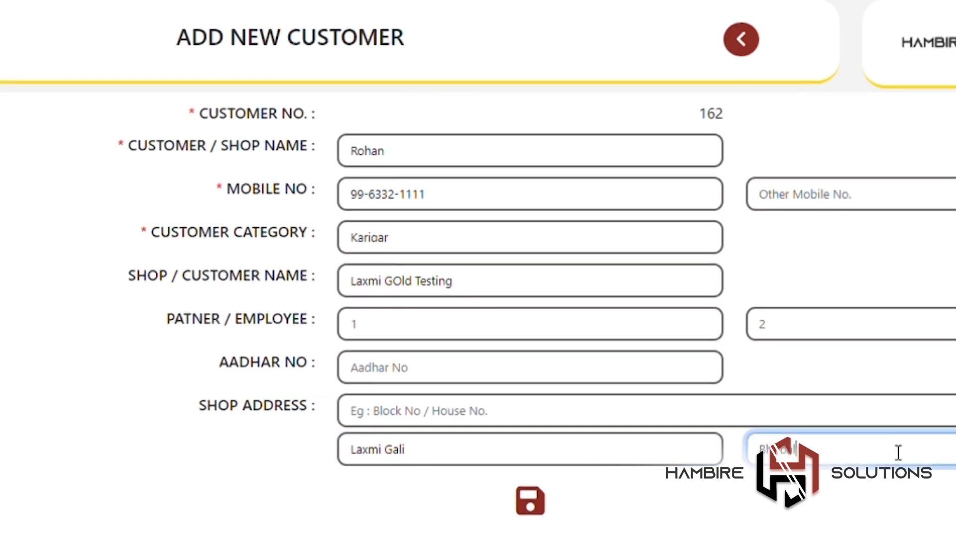
click(535, 504)
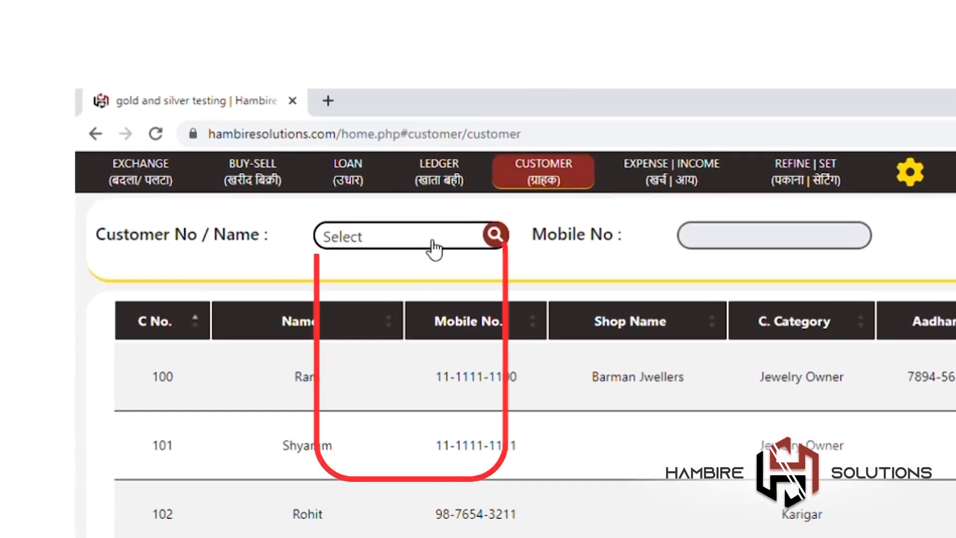
Step: Try several customer-number searches in the customer search list, clearing the search each time
click(267, 129)
text(100)
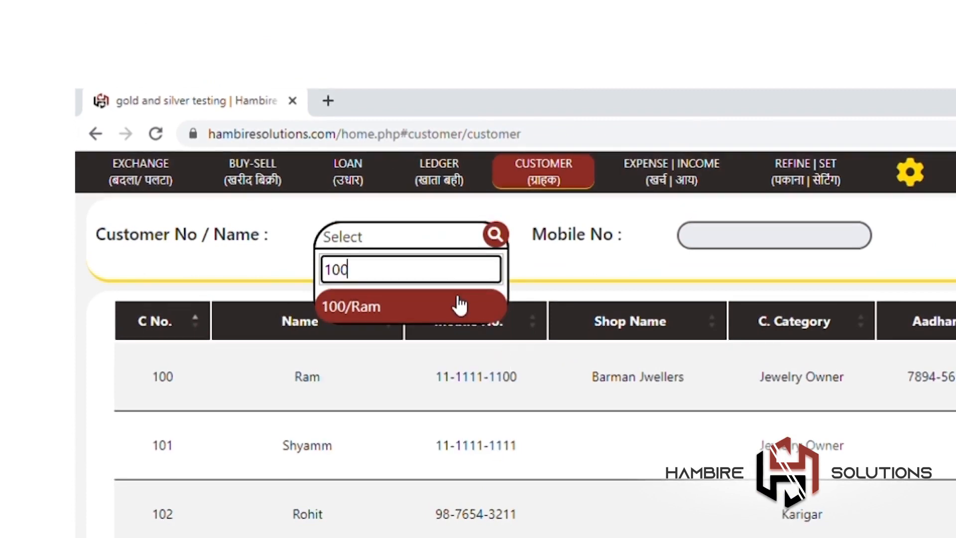
key(BackSpace)
key(BackSpace)
key(BackSpace)
text(101)
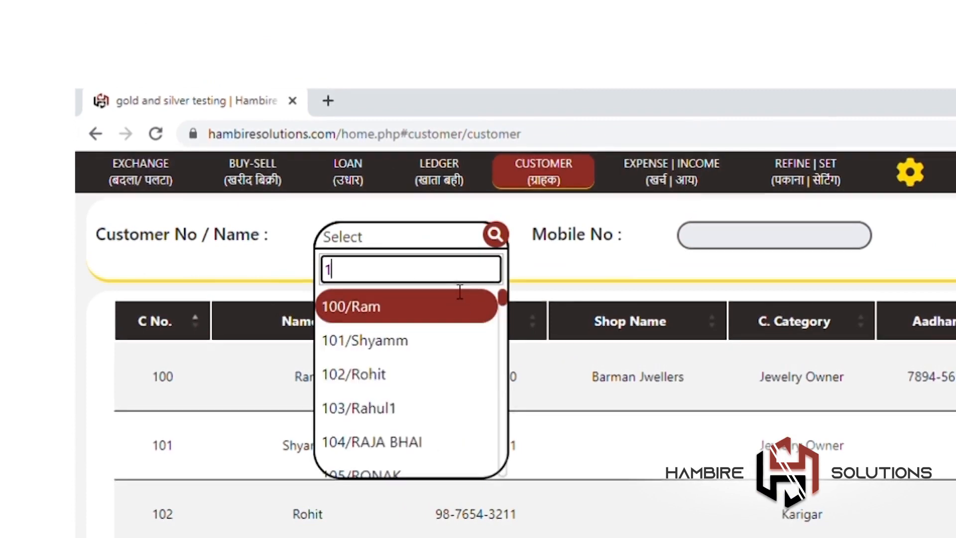
key(BackSpace)
key(BackSpace)
key(BackSpace)
click(543, 274)
click(427, 253)
text(100)
key(BackSpace)
key(BackSpace)
key(BackSpace)
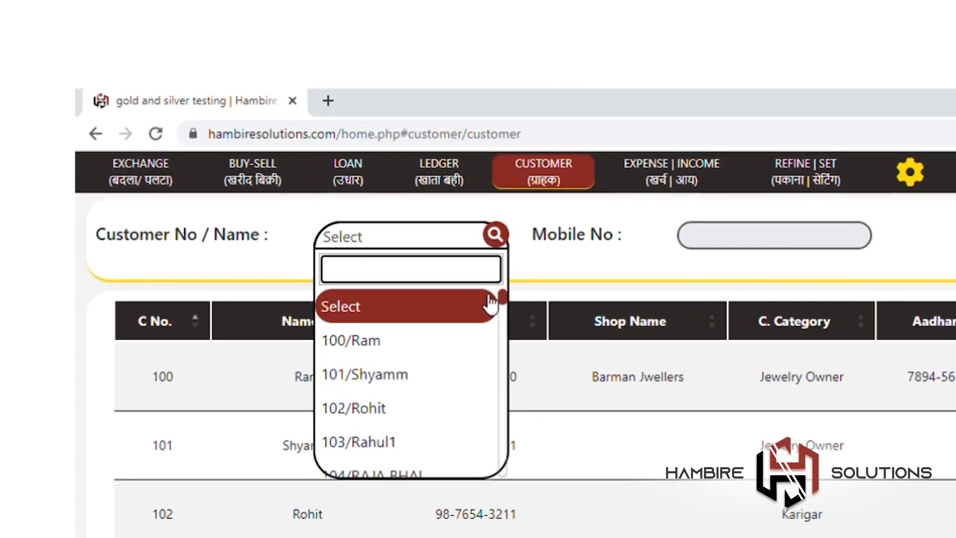
Step: Search by 'Bank' and by a customer name, then filter the table to the Jewelry Owner customer
text(Bank)
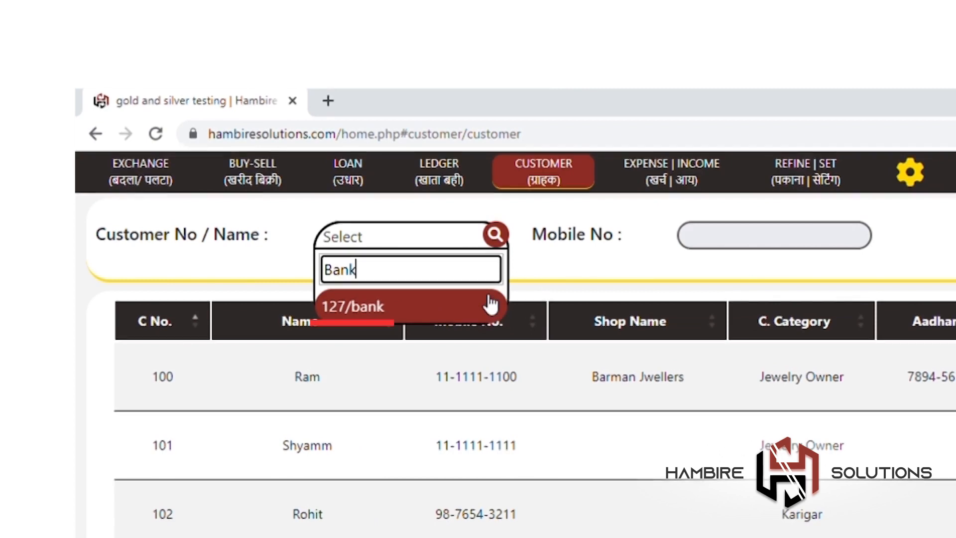
click(489, 305)
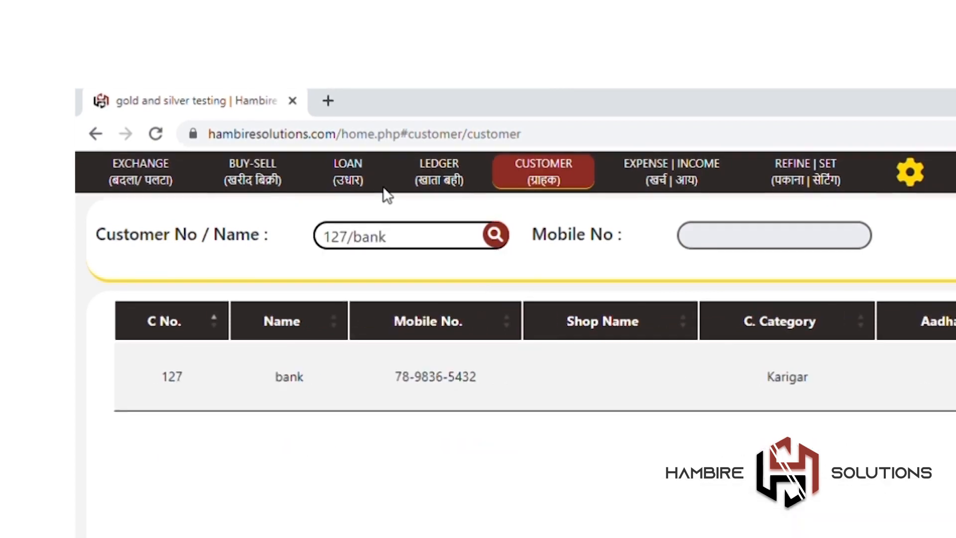
click(416, 234)
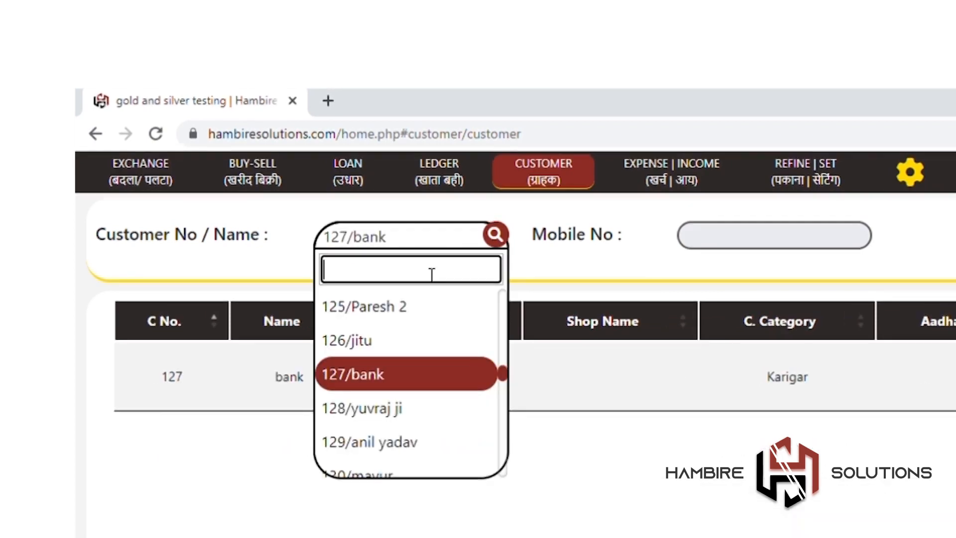
text(Jitu)
key(Return)
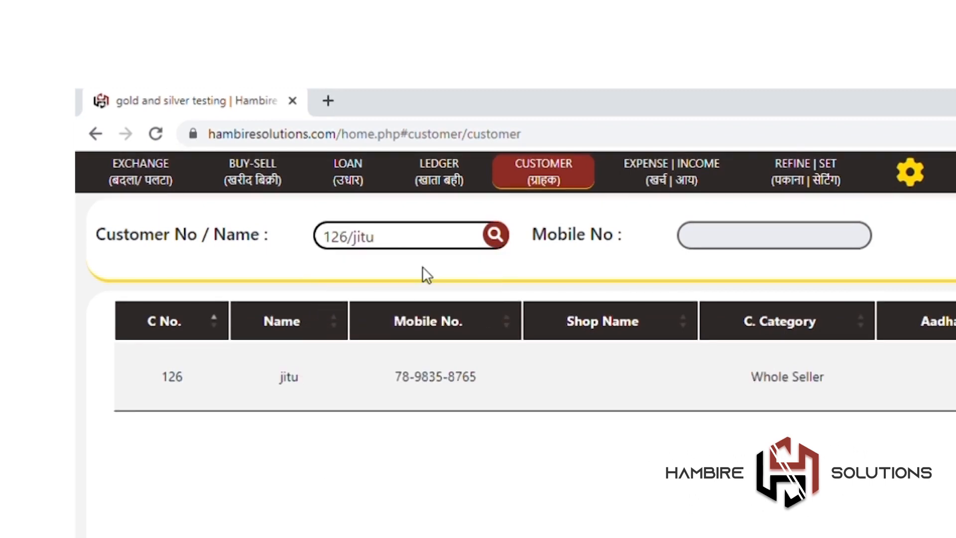
click(417, 242)
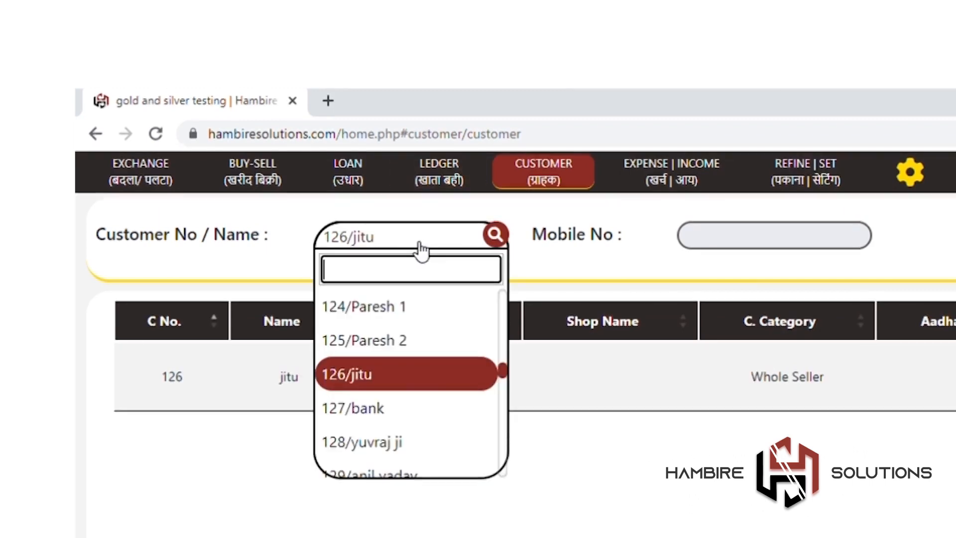
click(448, 307)
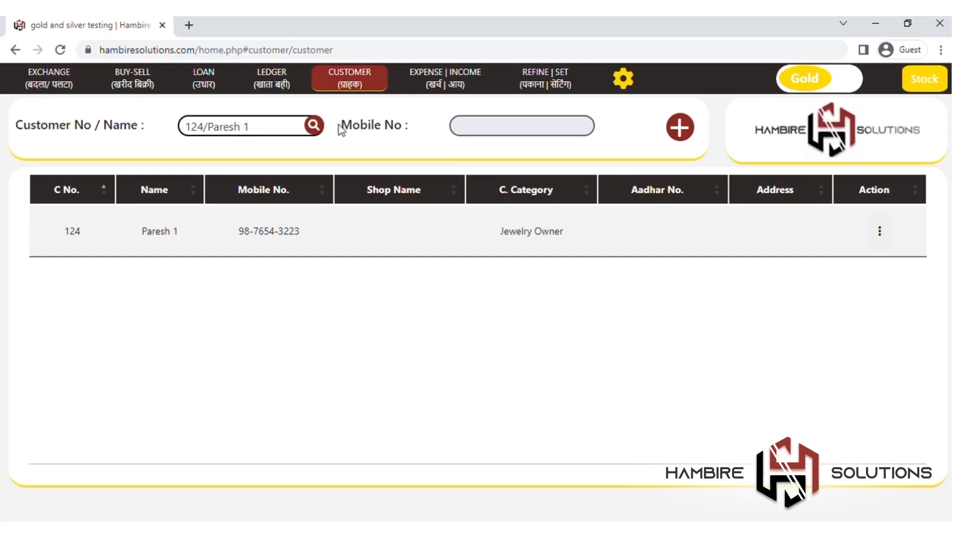
Step: Reload the customer page to clear the search and scroll through the customer table
click(378, 82)
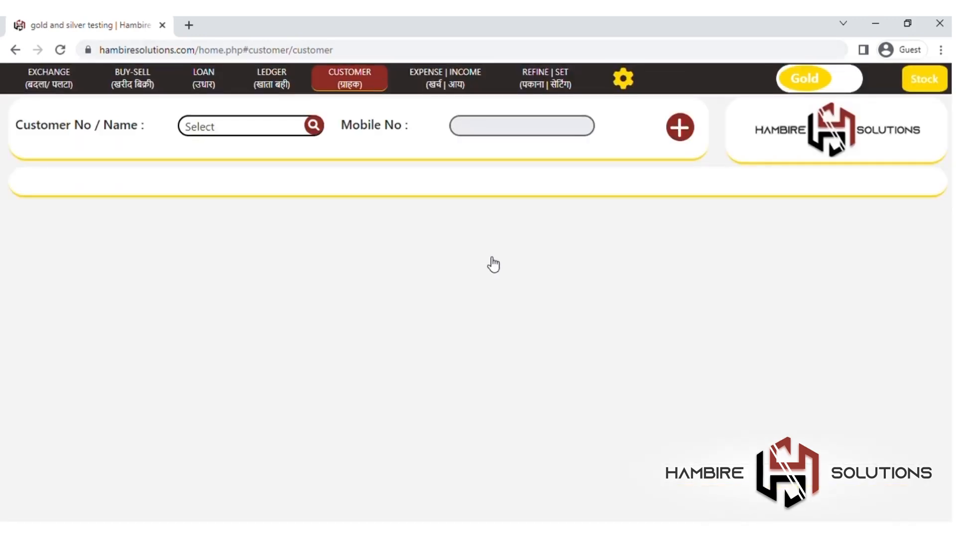
scroll(490, 259, down, 9)
scroll(532, 352, down, 18)
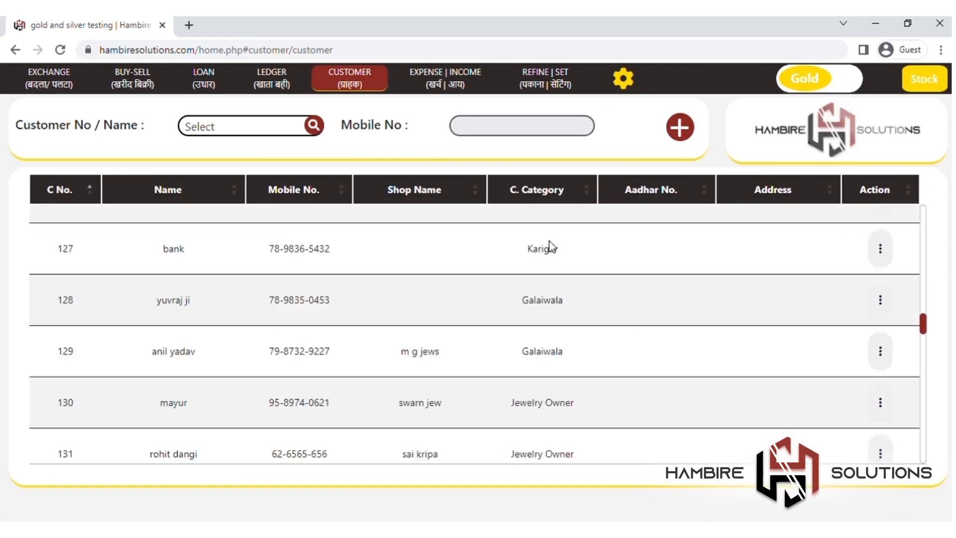
scroll(550, 242, down, 10)
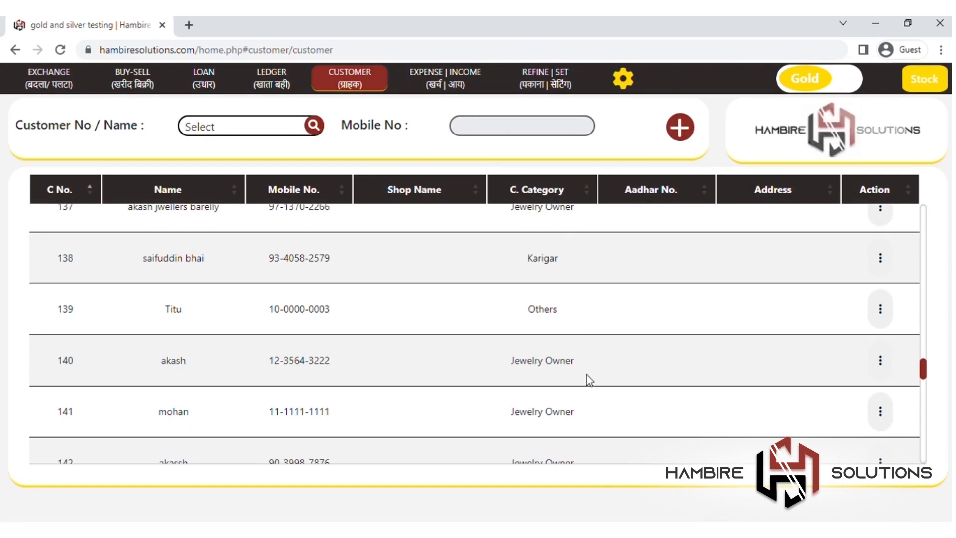
scroll(589, 380, down, 18)
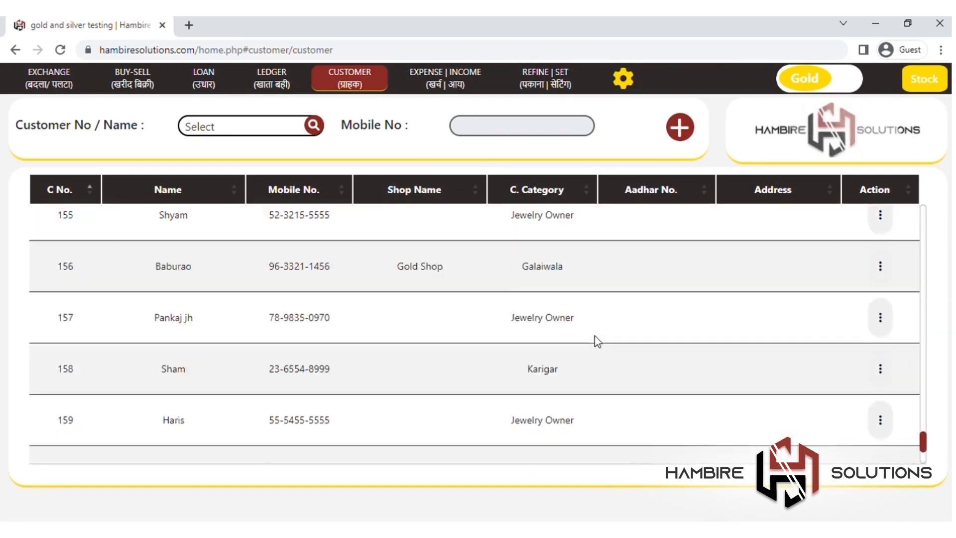
scroll(594, 336, down, 3)
scroll(602, 318, up, 5)
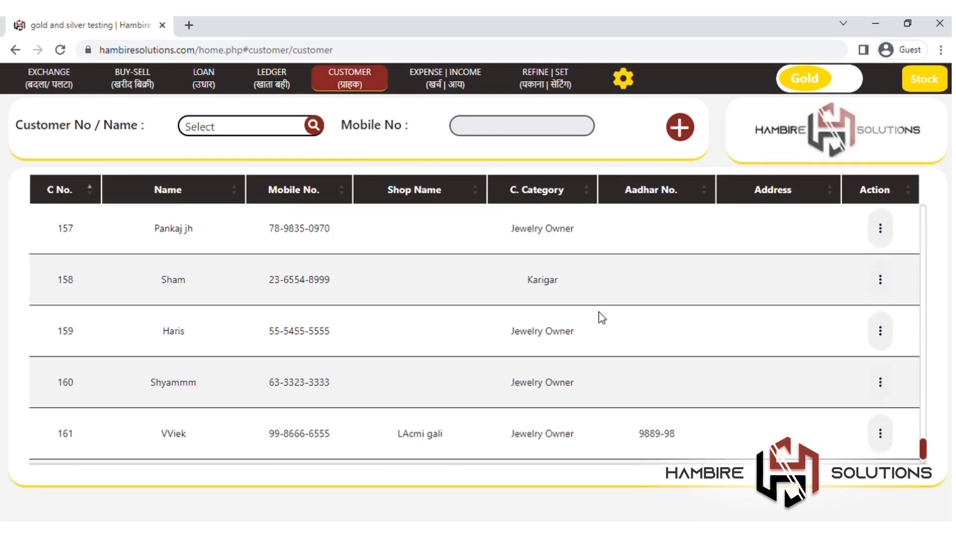
scroll(646, 274, up, 1)
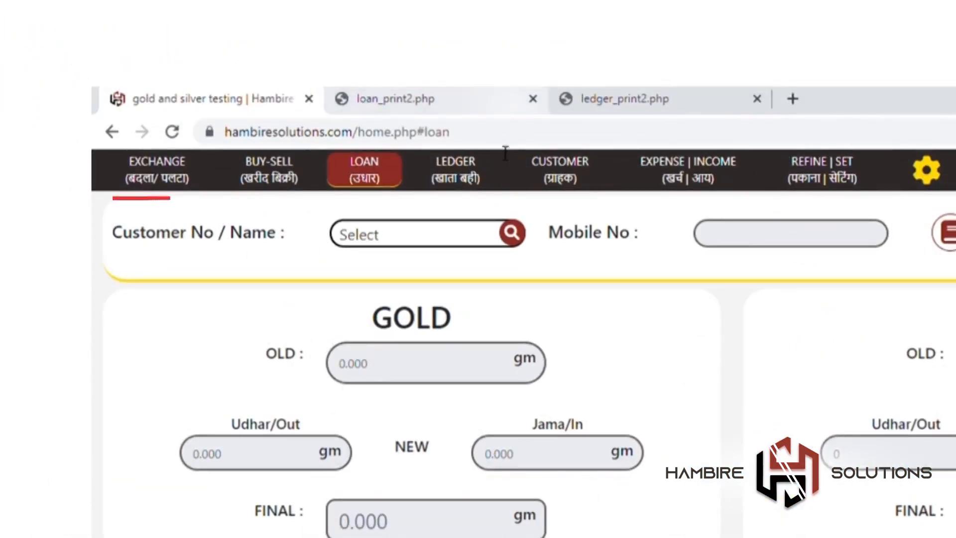
Step: Load loan balances for different customers, ending back on the first customer
click(470, 238)
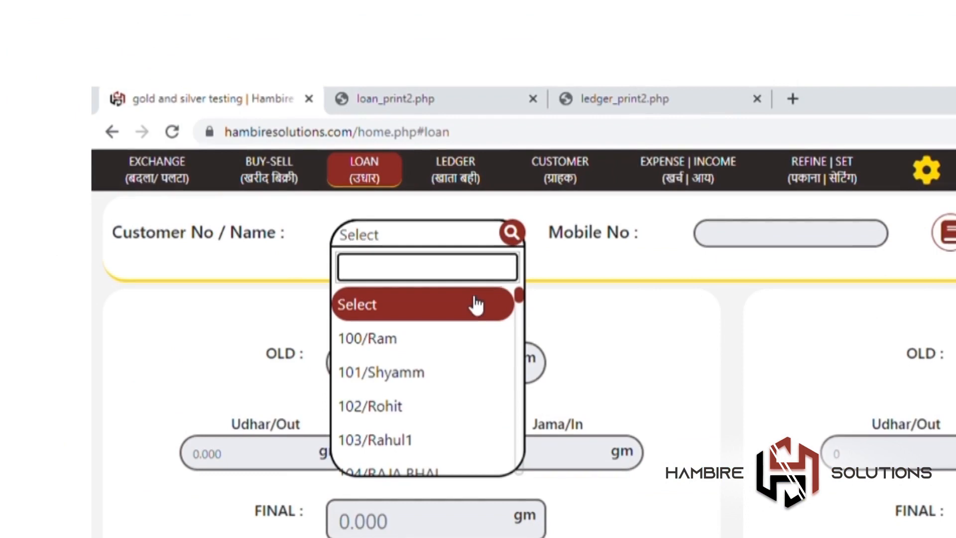
click(479, 342)
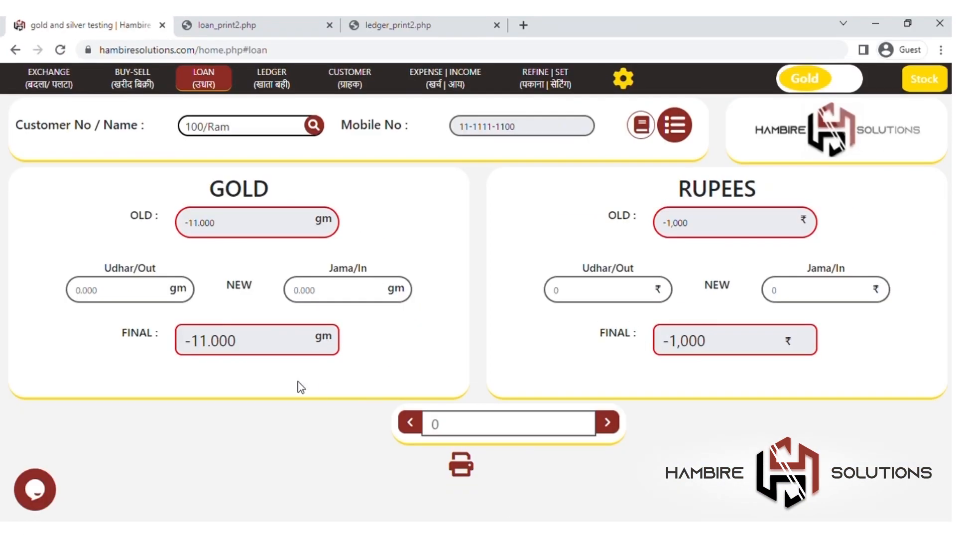
click(294, 135)
click(373, 158)
click(293, 136)
click(289, 277)
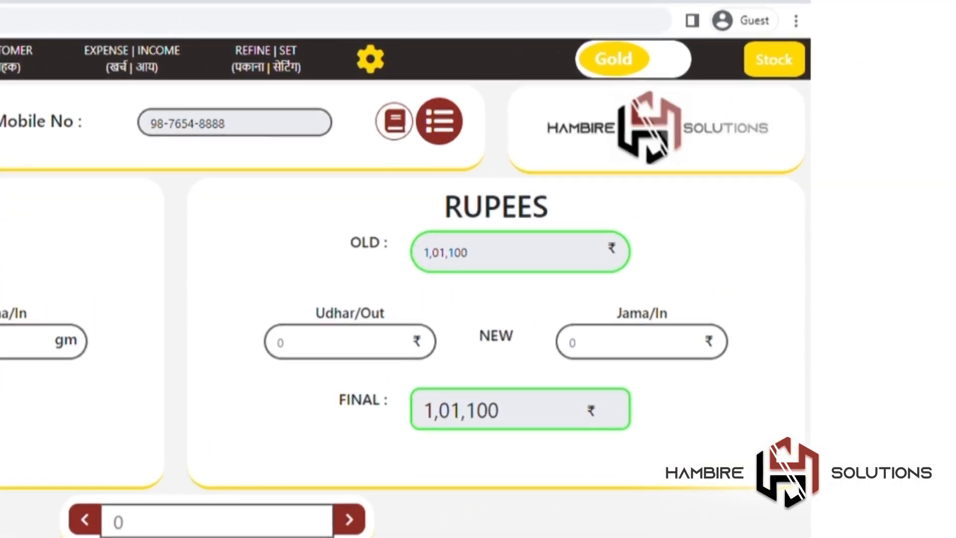
click(1, 214)
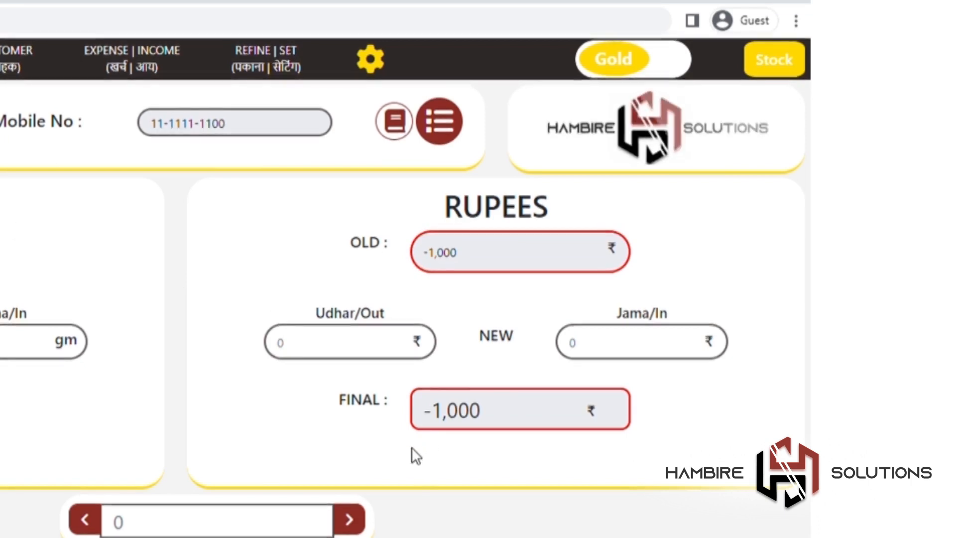
Step: Save a ₹10,000 Udhar/Out and an ₹8,000 Jama/In rupee entry, leaving a -3,000 balance
click(382, 363)
text(10)
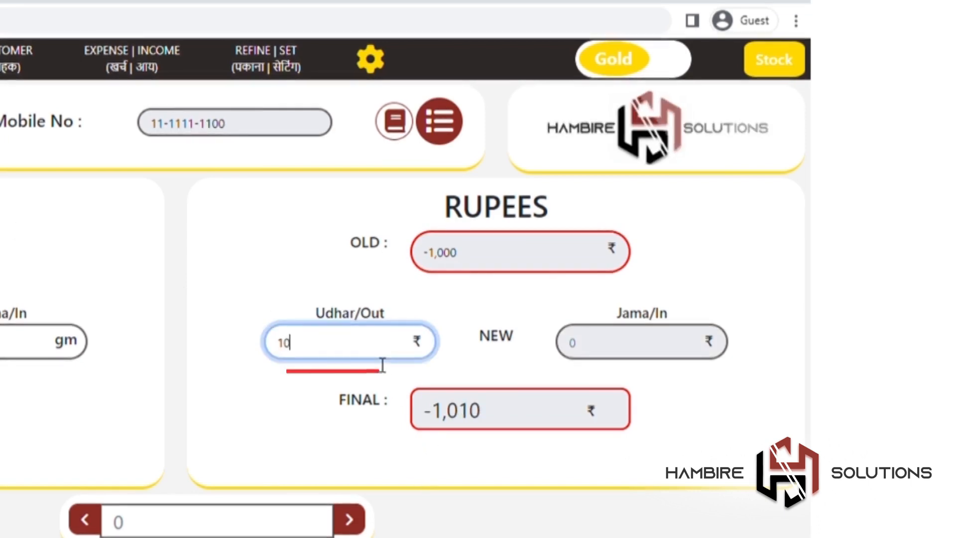
text(,000)
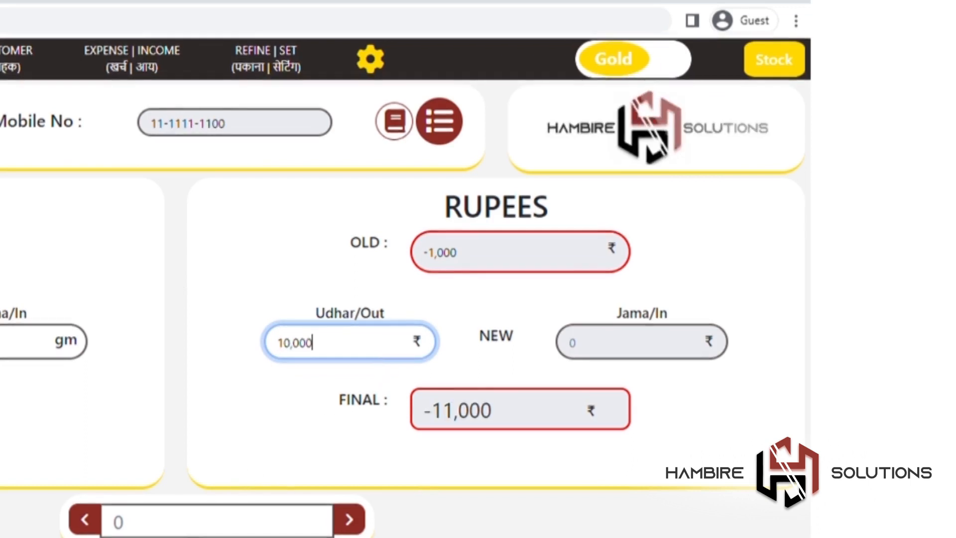
key(Return)
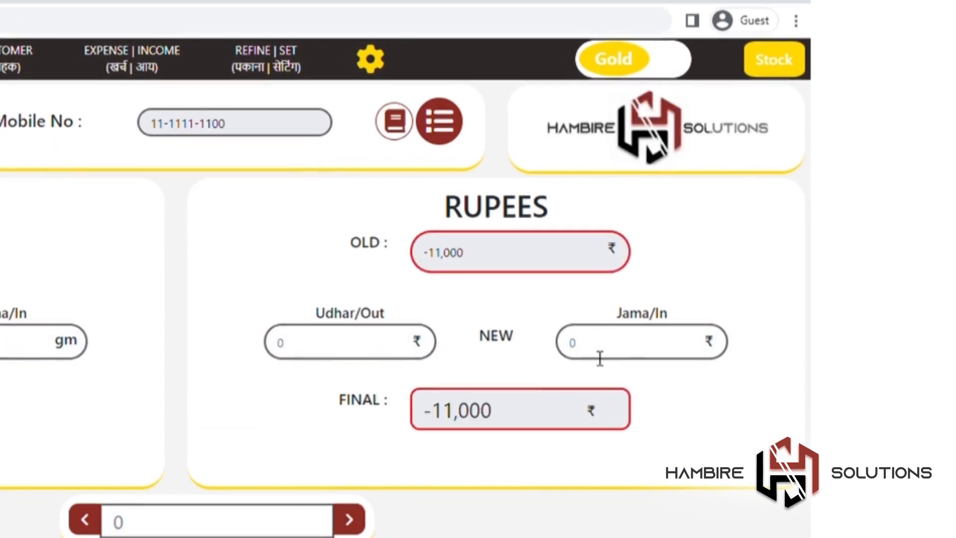
click(636, 348)
text(800)
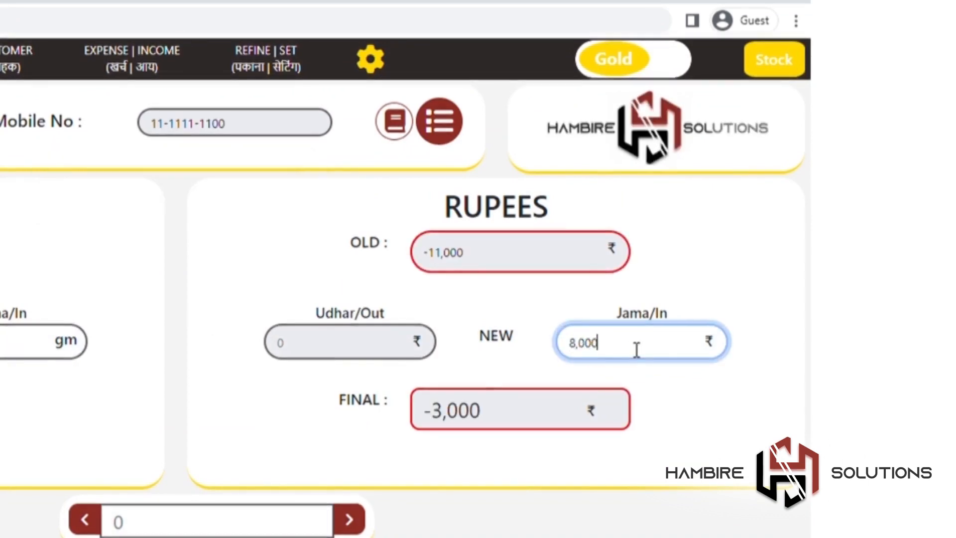
key(Return)
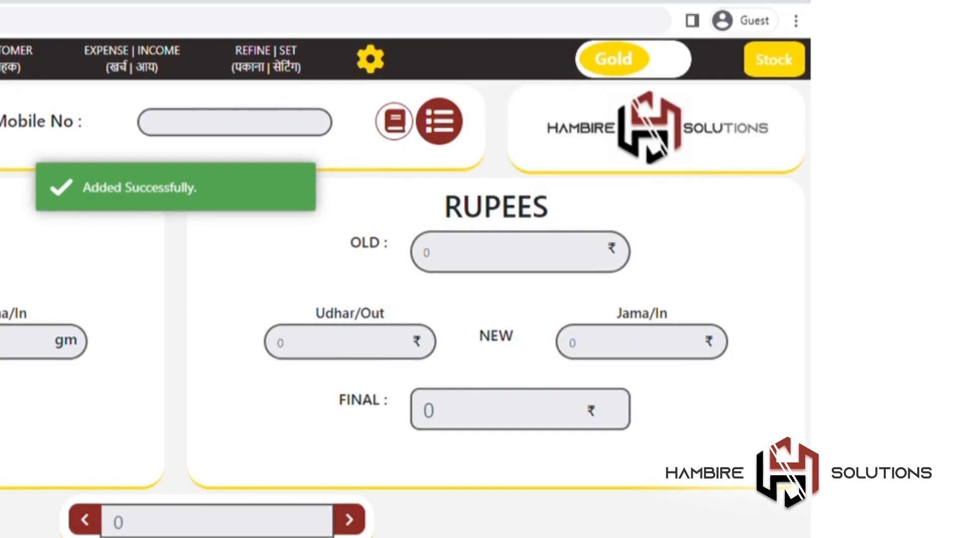
key(Return)
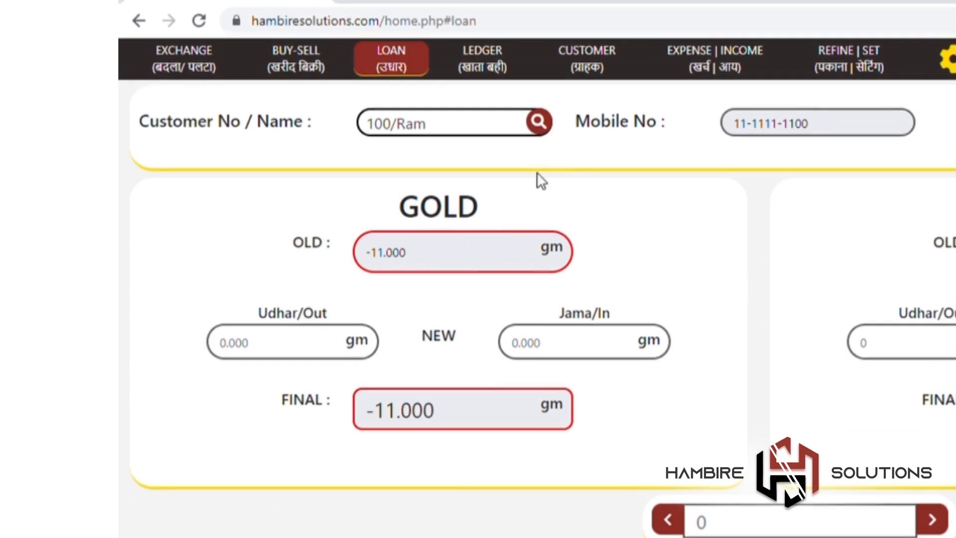
Step: Record 1 gm gold Jama/In for the first customer, print the loan receipt, and open the Ledger
click(486, 133)
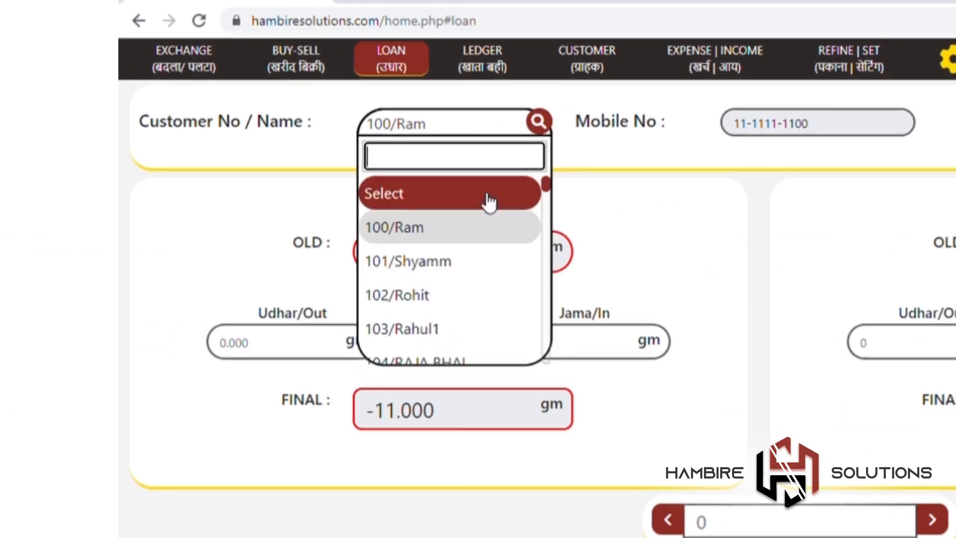
click(486, 216)
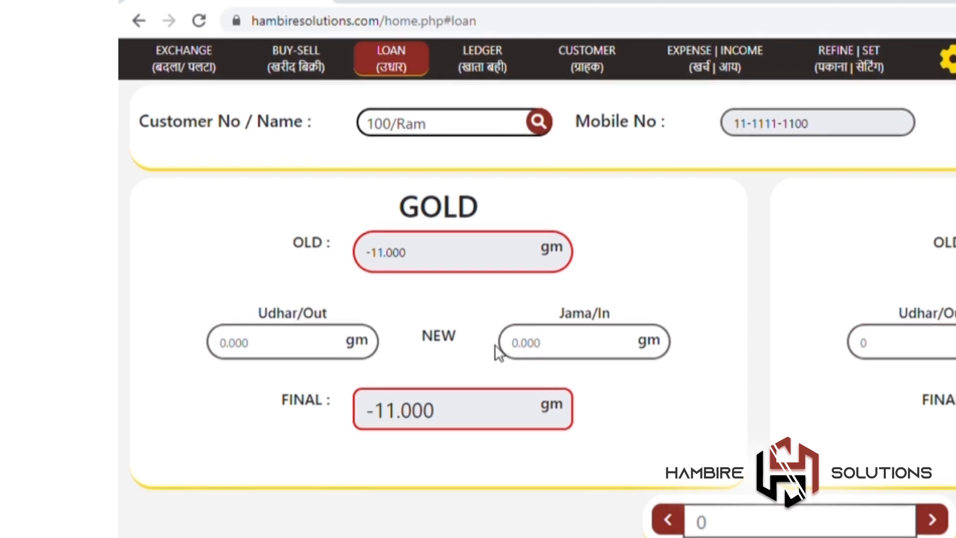
click(525, 348)
text(11)
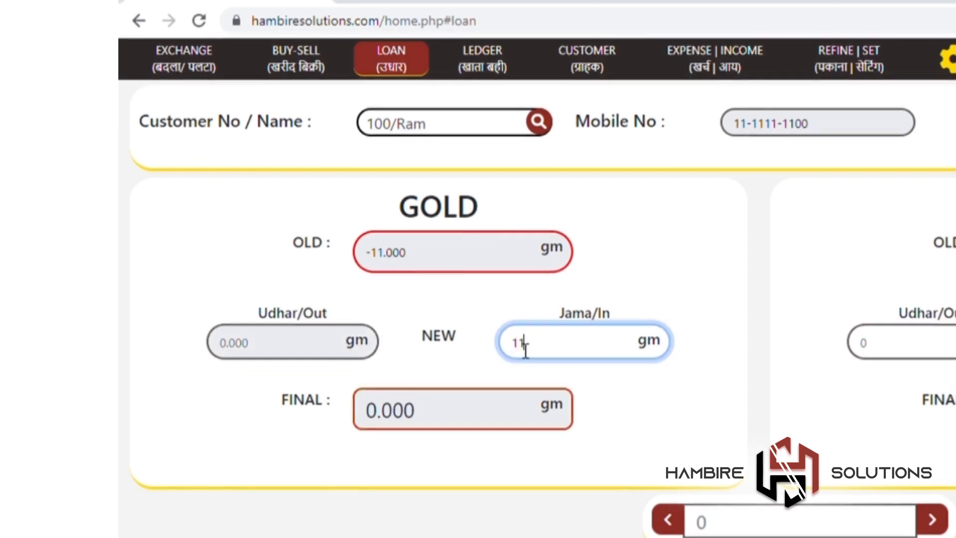
key(BackSpace)
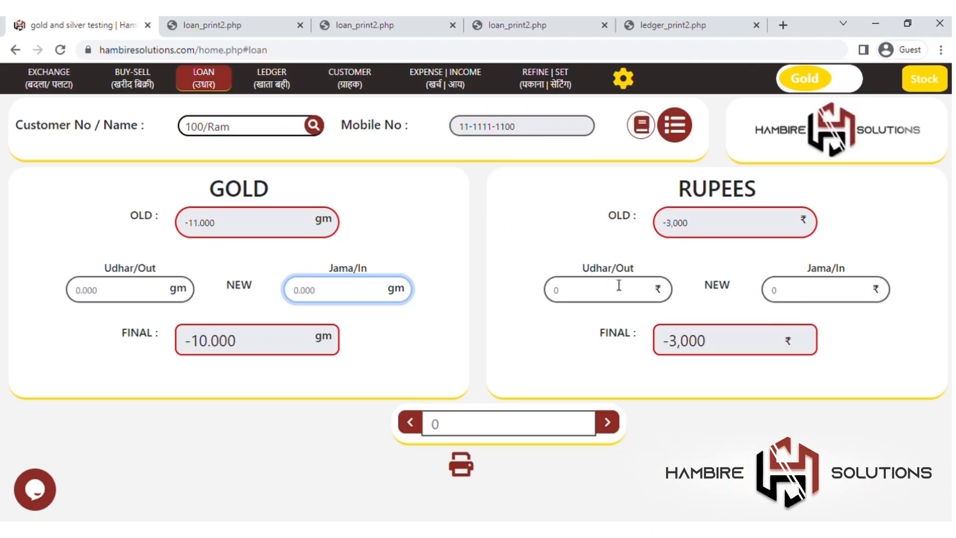
click(461, 464)
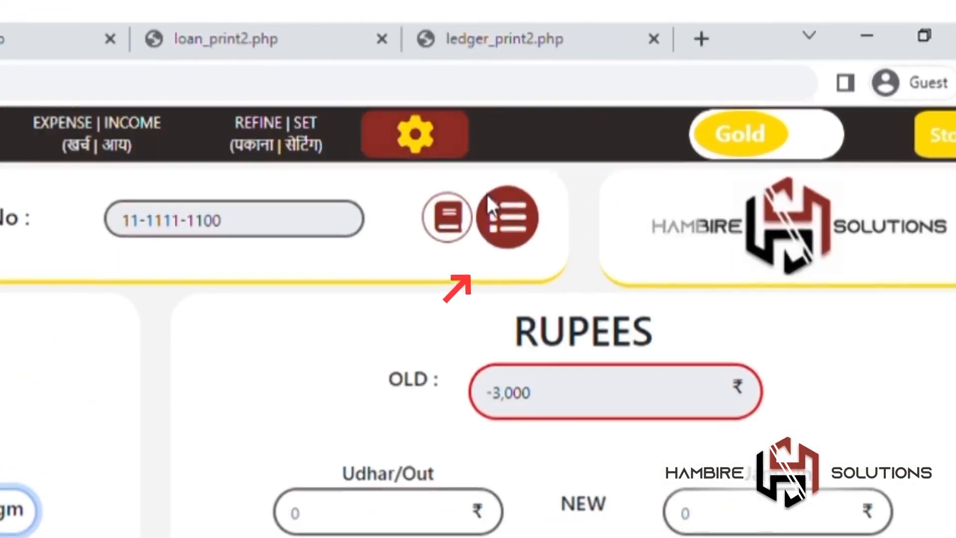
click(674, 126)
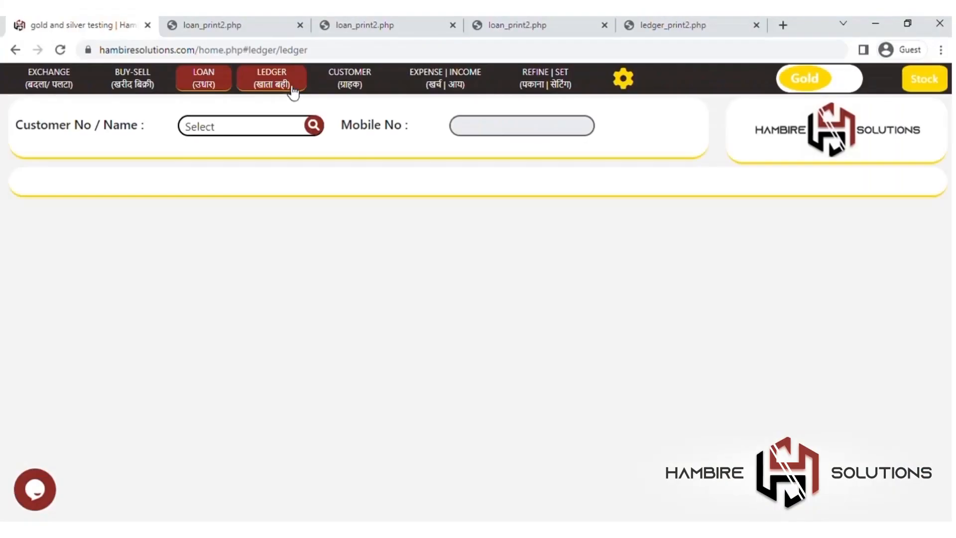
Step: Review the first and third customers' ledger transactions, then print the first customer's 9.560 gm statement
scroll(548, 316, down, 5)
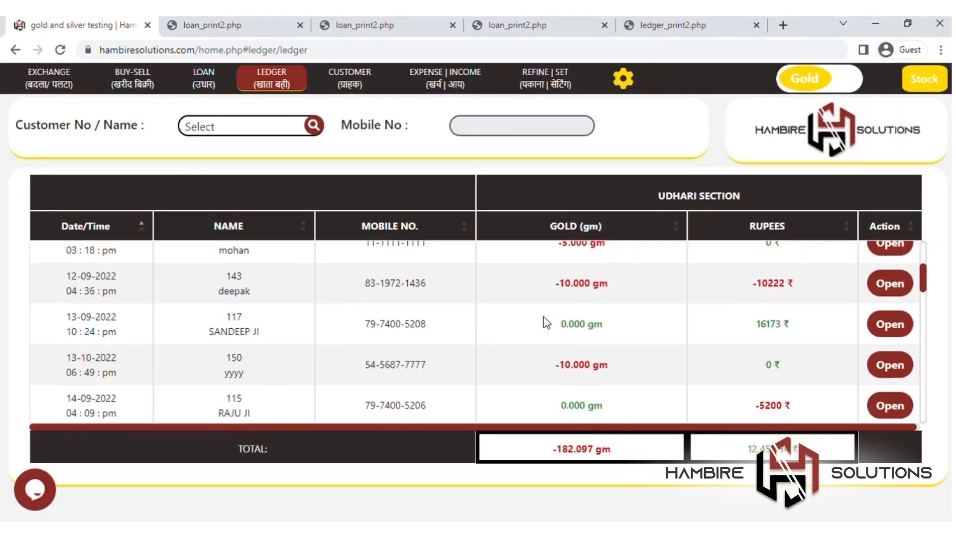
scroll(573, 288, up, 5)
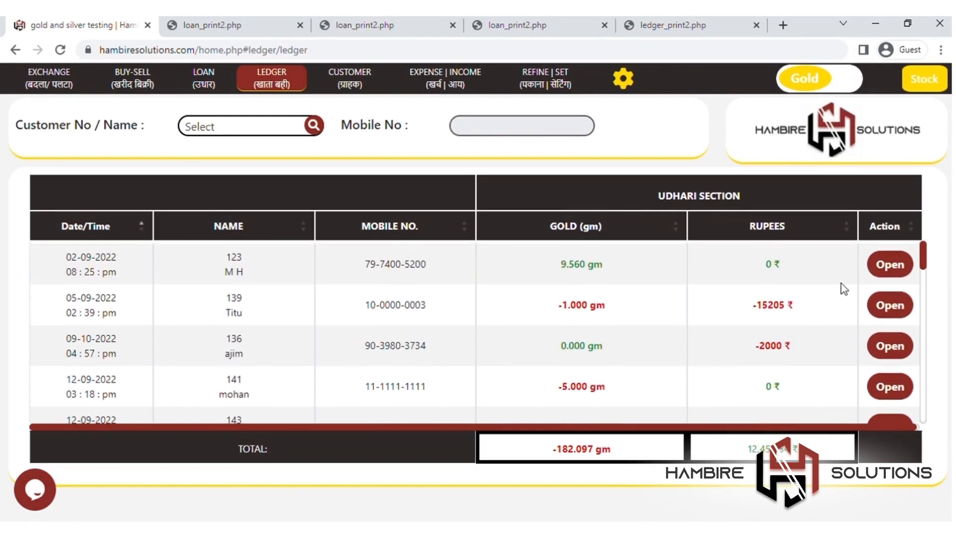
click(888, 264)
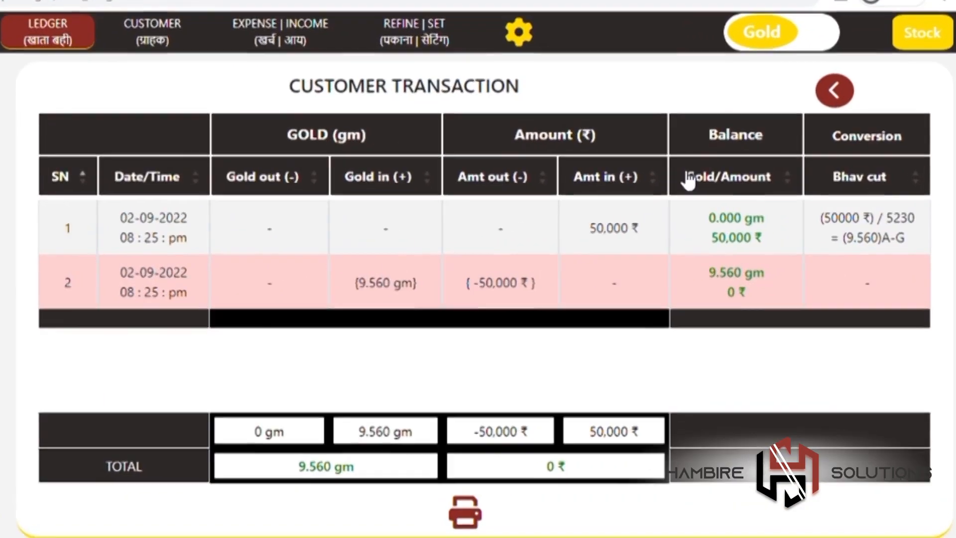
click(858, 122)
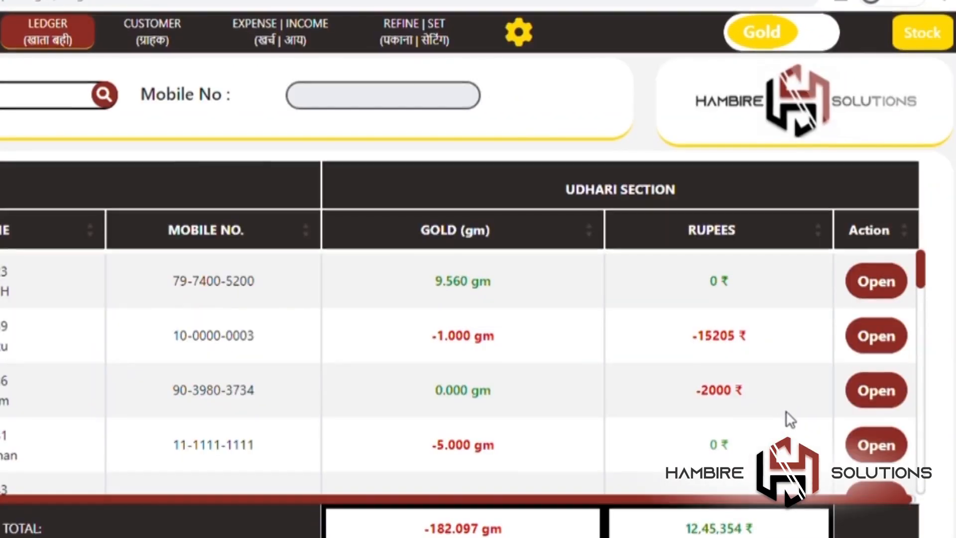
click(871, 390)
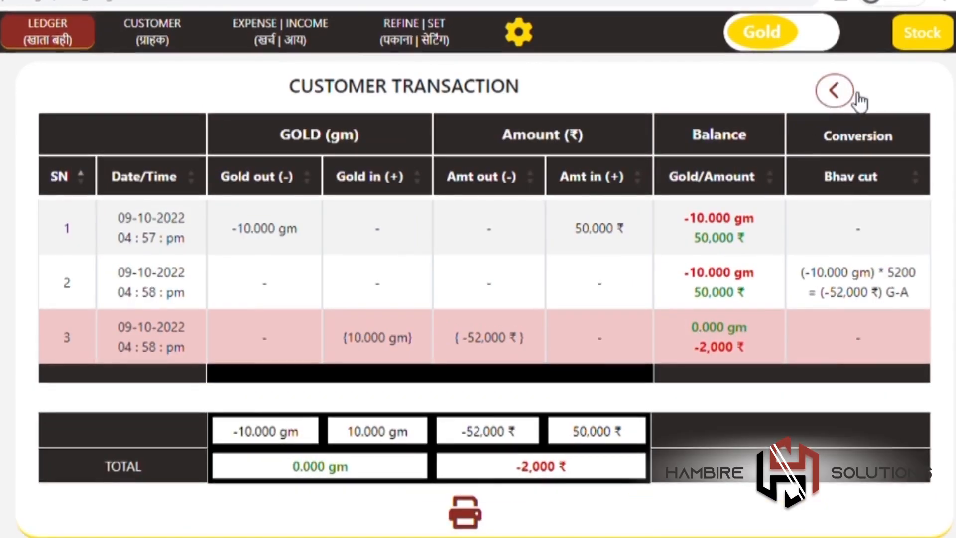
click(834, 91)
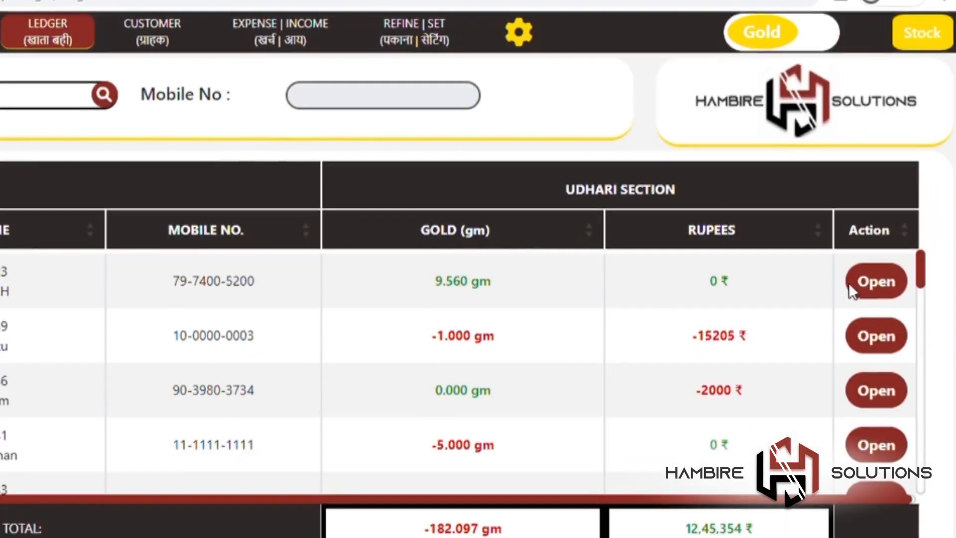
click(877, 287)
click(465, 512)
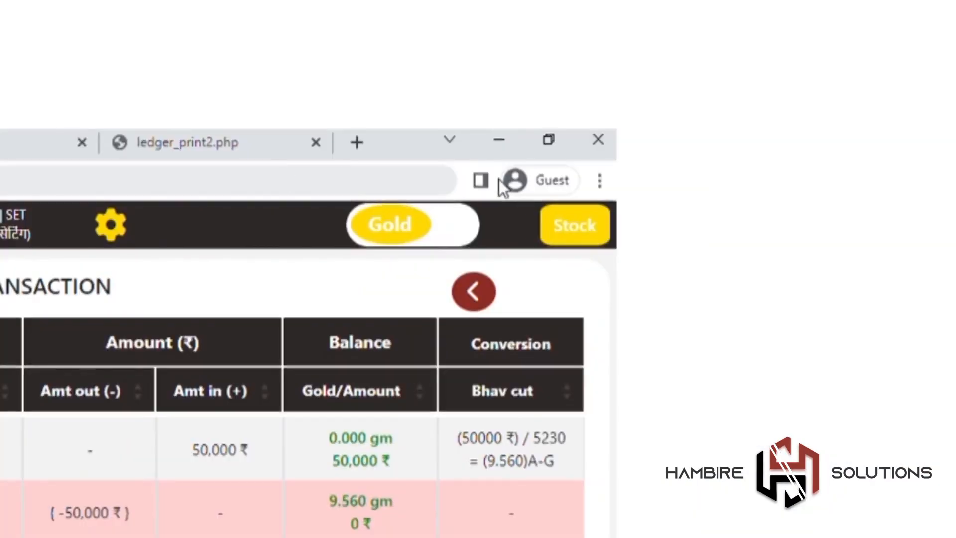
click(575, 225)
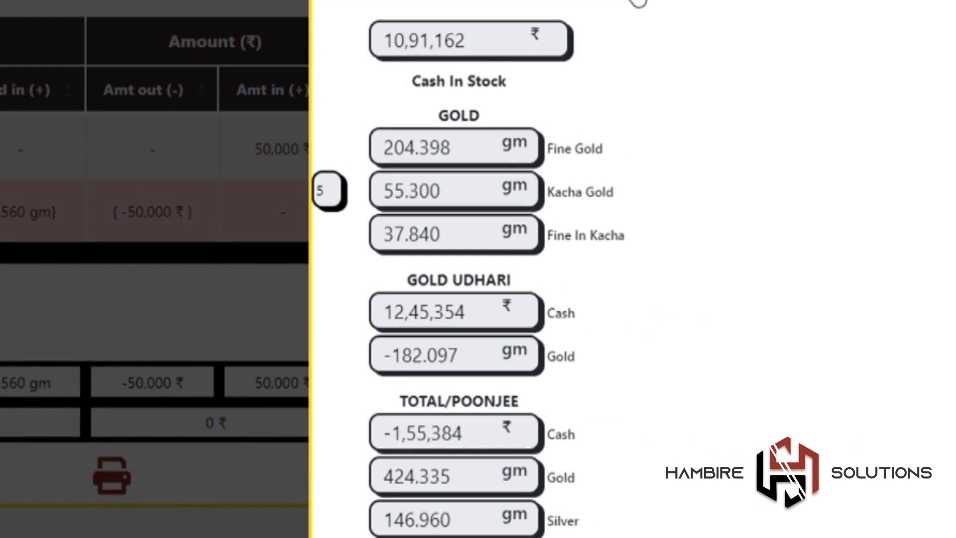
click(921, 120)
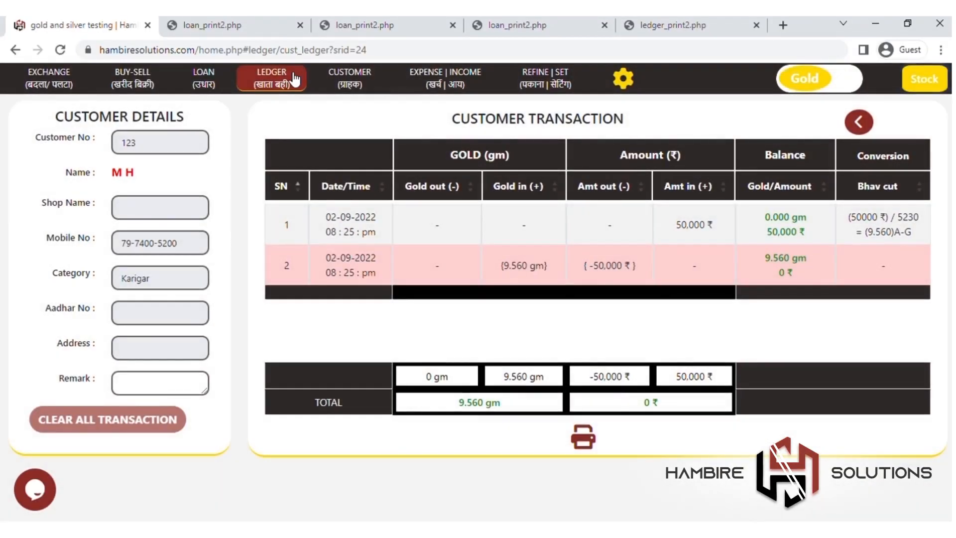
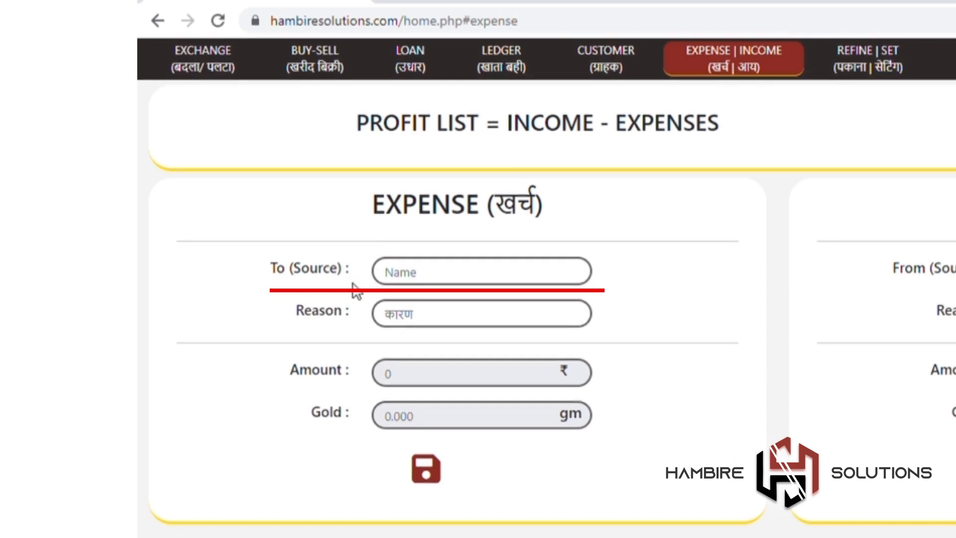
Step: Save a ₹10,000 expense paid to Rent with the reason Shop
click(400, 276)
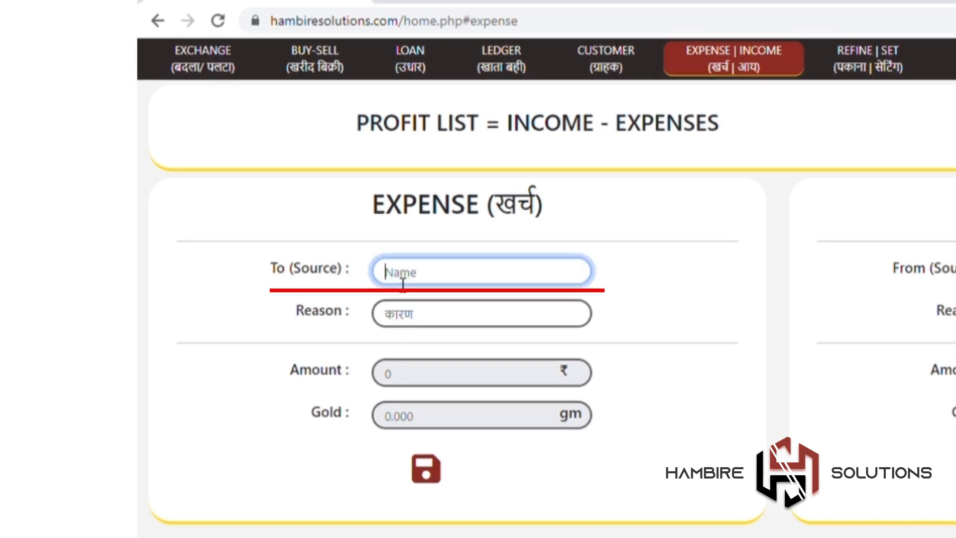
text(Rent)
click(418, 321)
text(Shop)
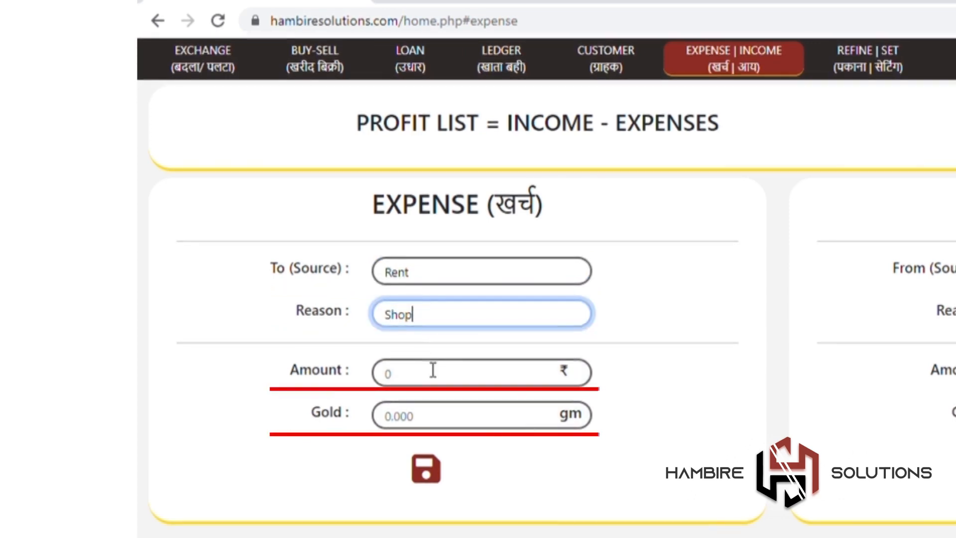
click(433, 370)
text(100000)
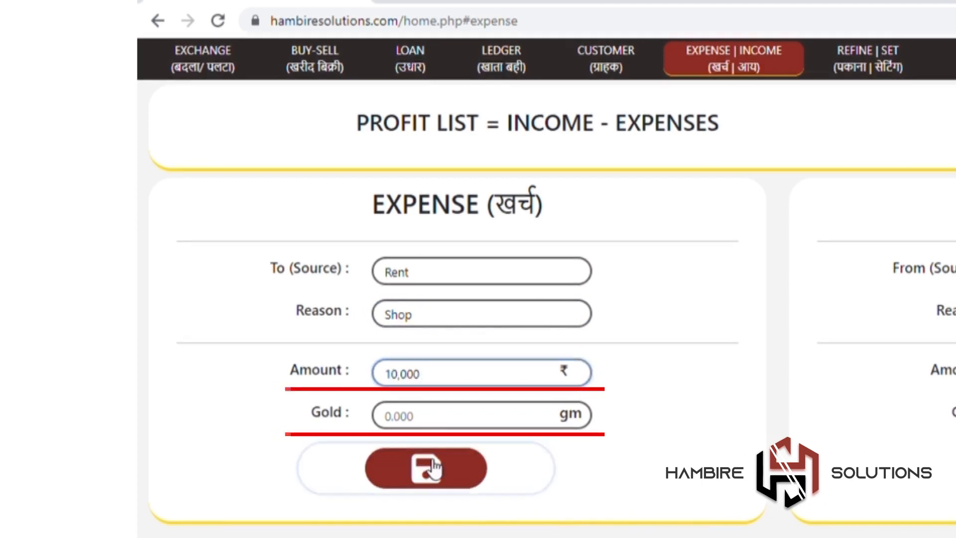
click(426, 468)
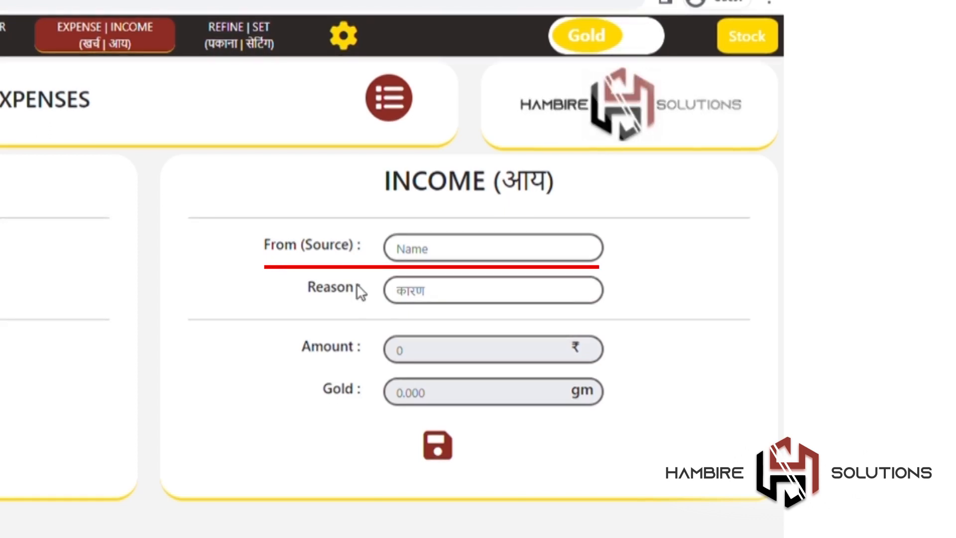
Step: Save an 11.25 gm gold income from Profit with the reason Refine
click(409, 257)
text(Profit)
click(432, 302)
text(Refine)
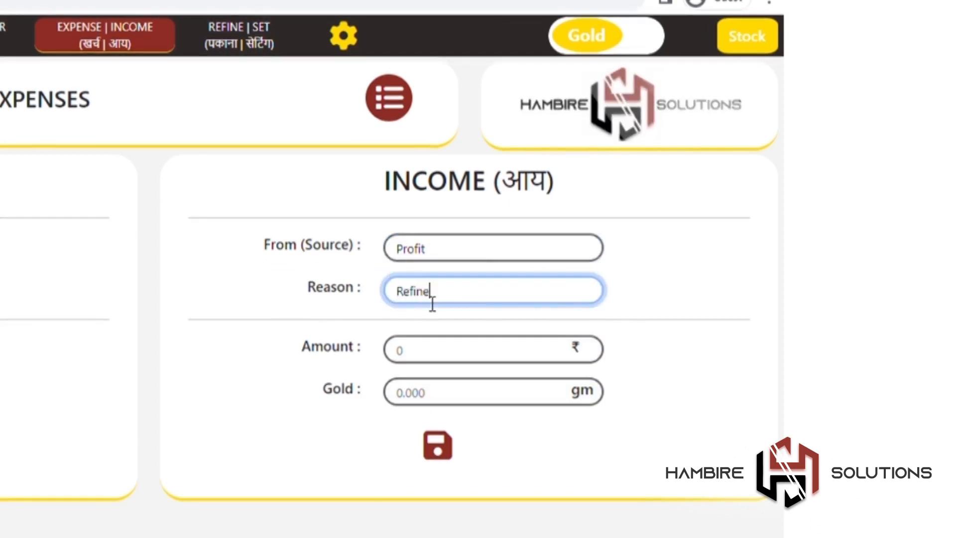
click(459, 392)
text(11.25)
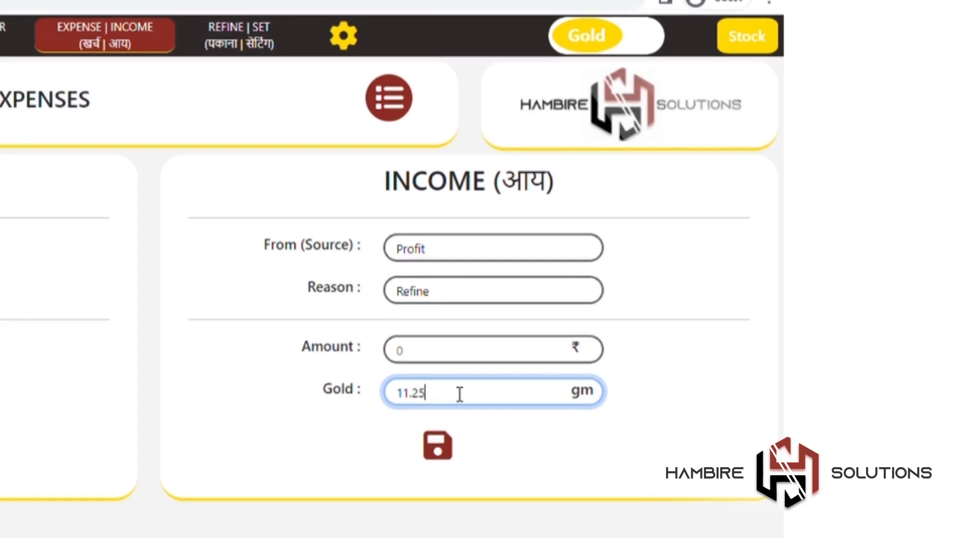
click(463, 438)
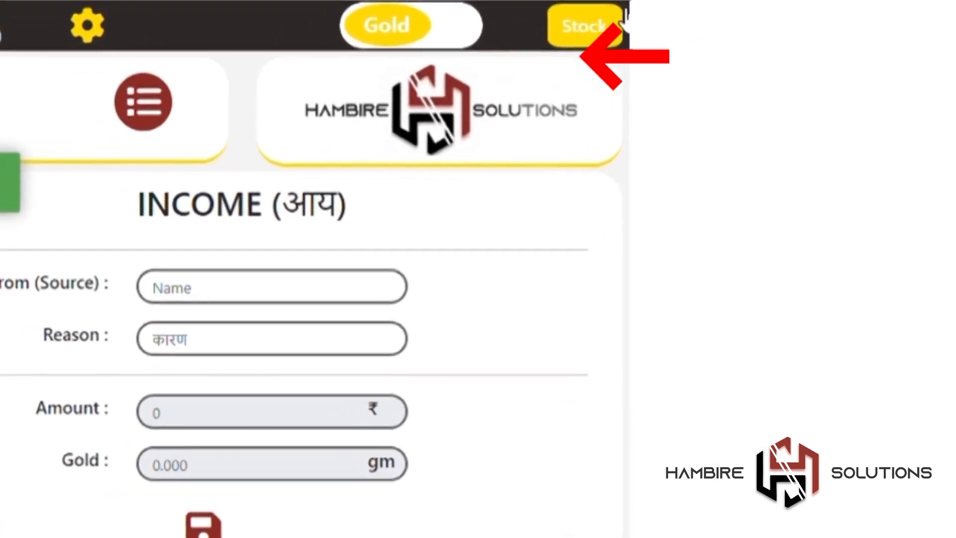
click(620, 19)
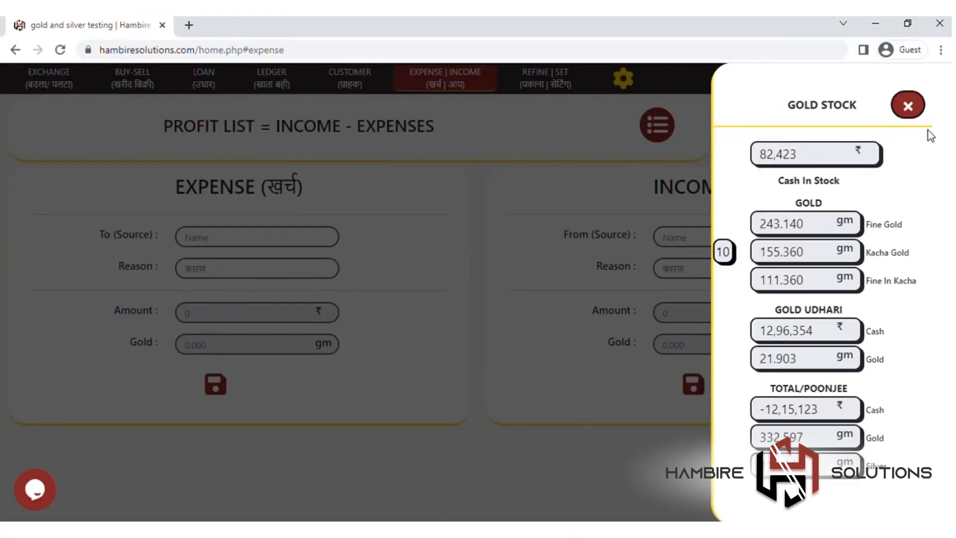
click(915, 107)
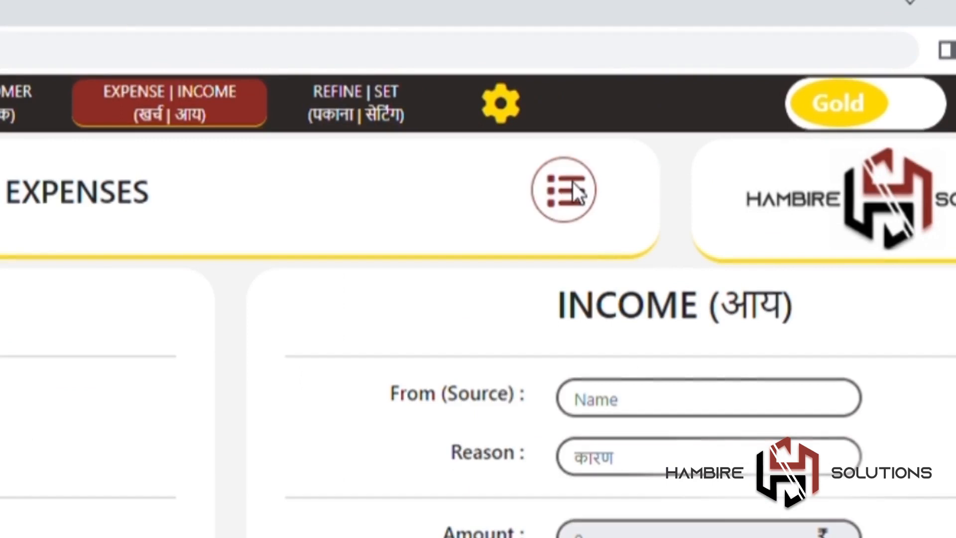
Step: Review the income/expense list for gold entries, then switch it to silver and review again
click(572, 181)
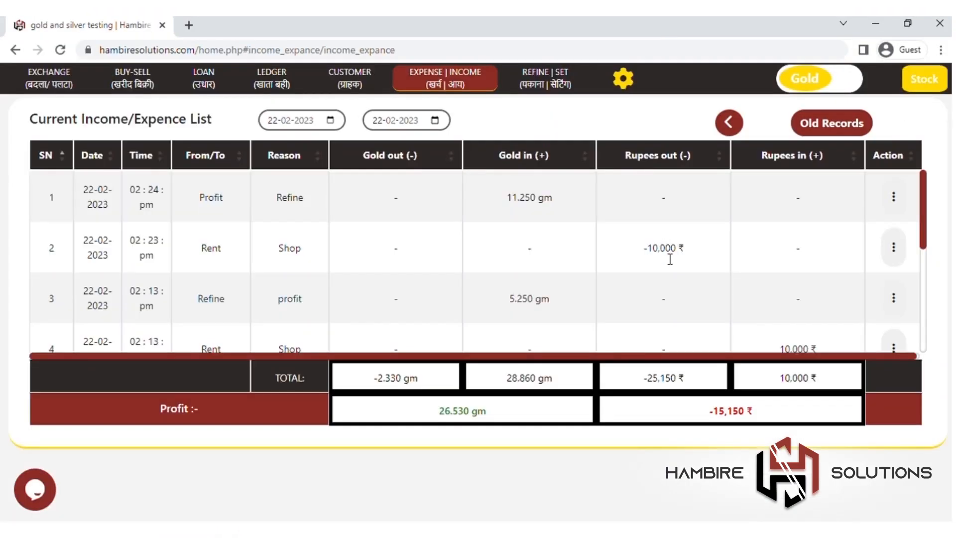
scroll(669, 253, down, 3)
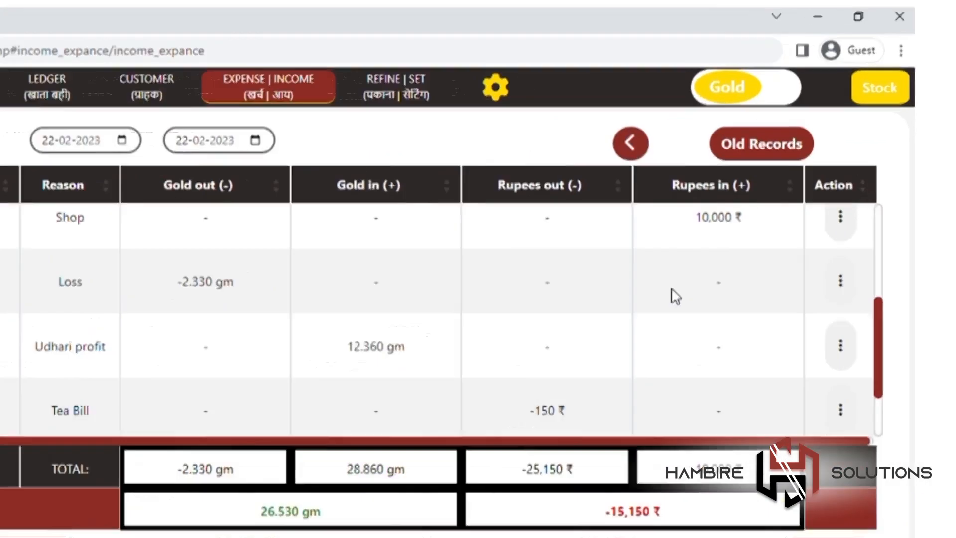
scroll(760, 241, up, 3)
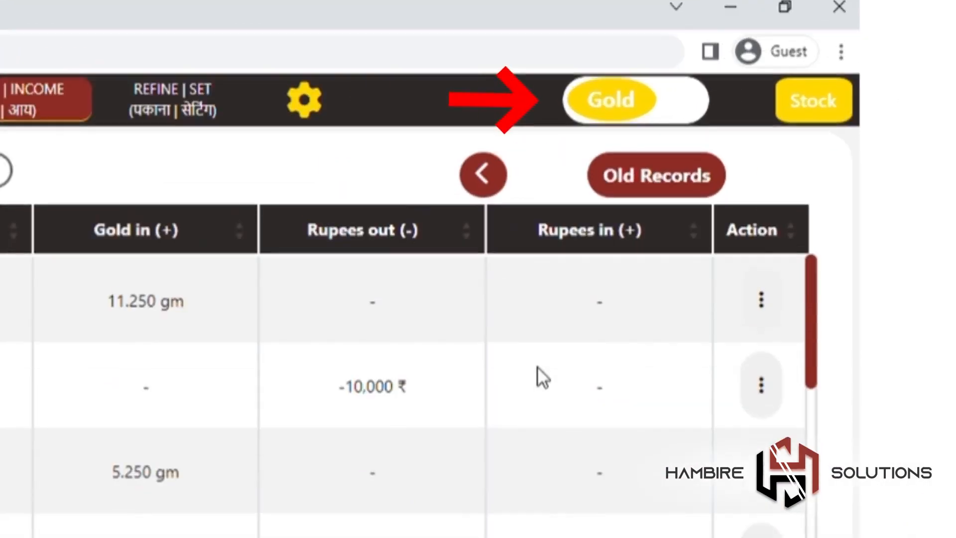
click(629, 90)
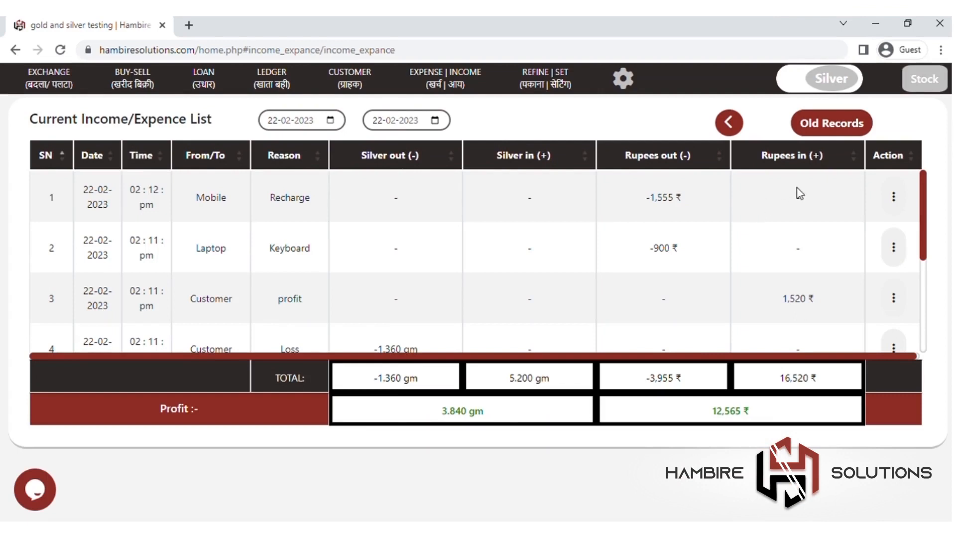
scroll(783, 237, down, 3)
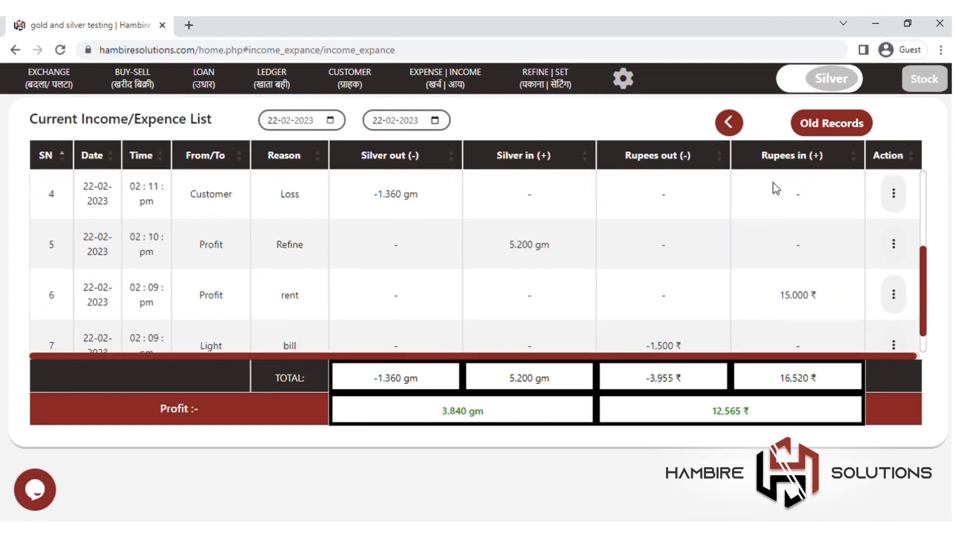
scroll(367, 330, up, 3)
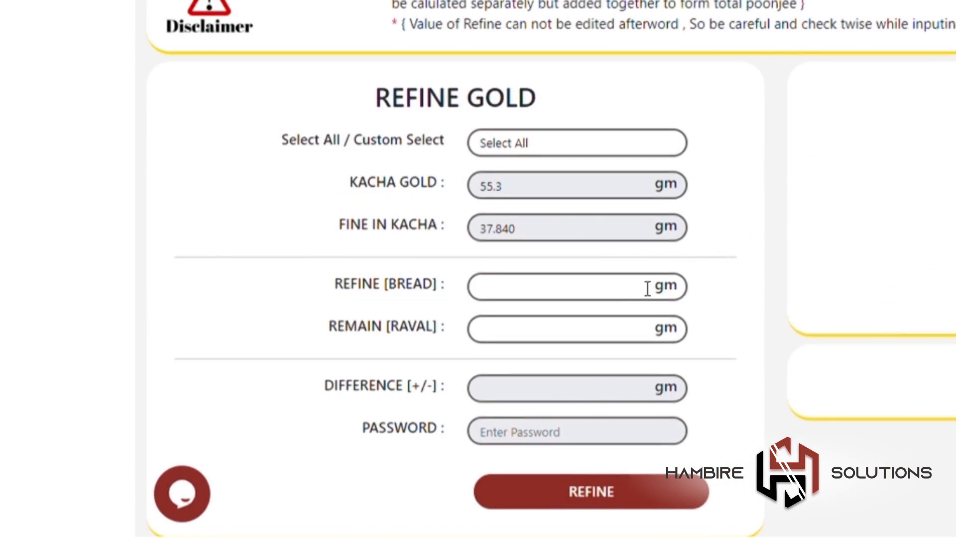
Step: Refine 38 gm of gold bread, authorising it with the password
click(625, 298)
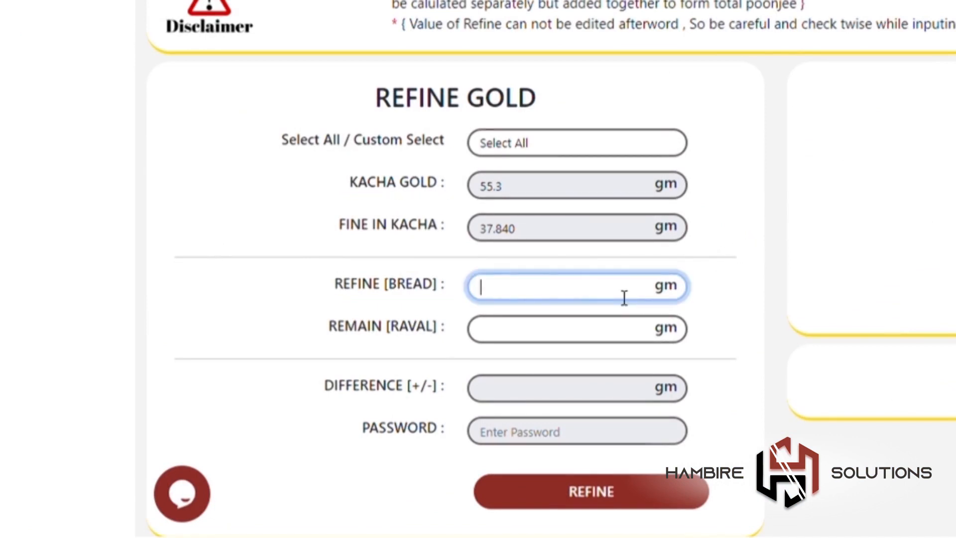
text(38)
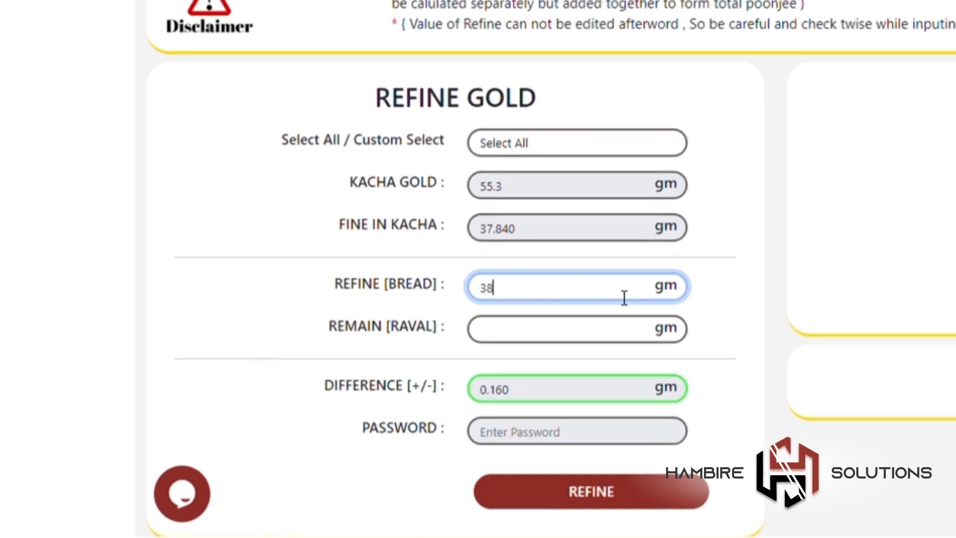
click(623, 432)
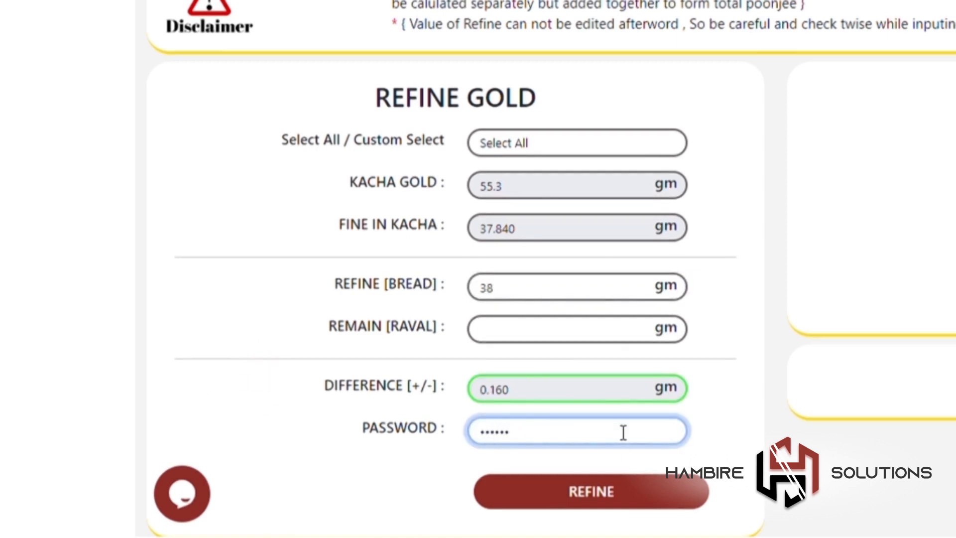
click(630, 504)
Step: Check the stock summary and change the gold item selection from Select All to Custom Select
click(689, 5)
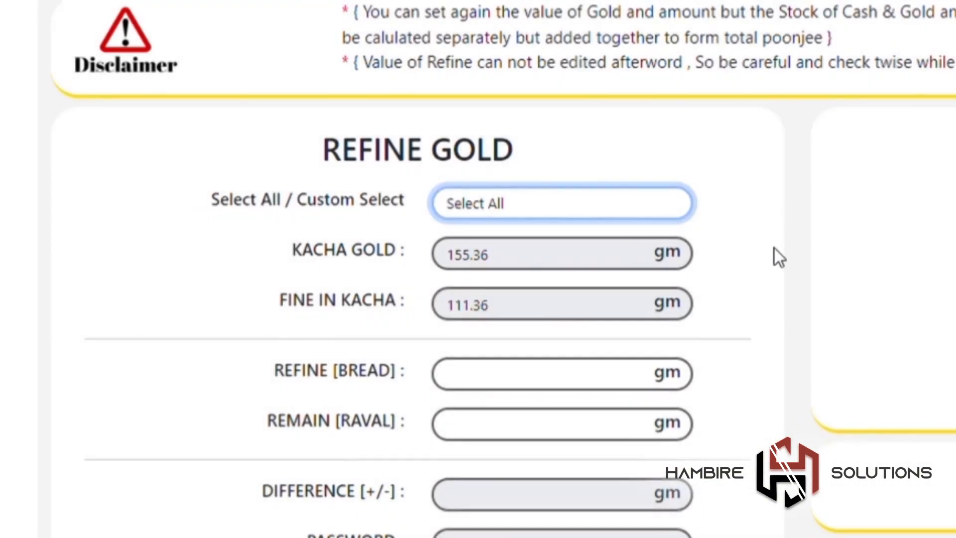
click(666, 199)
click(654, 250)
scroll(606, 341, down, 3)
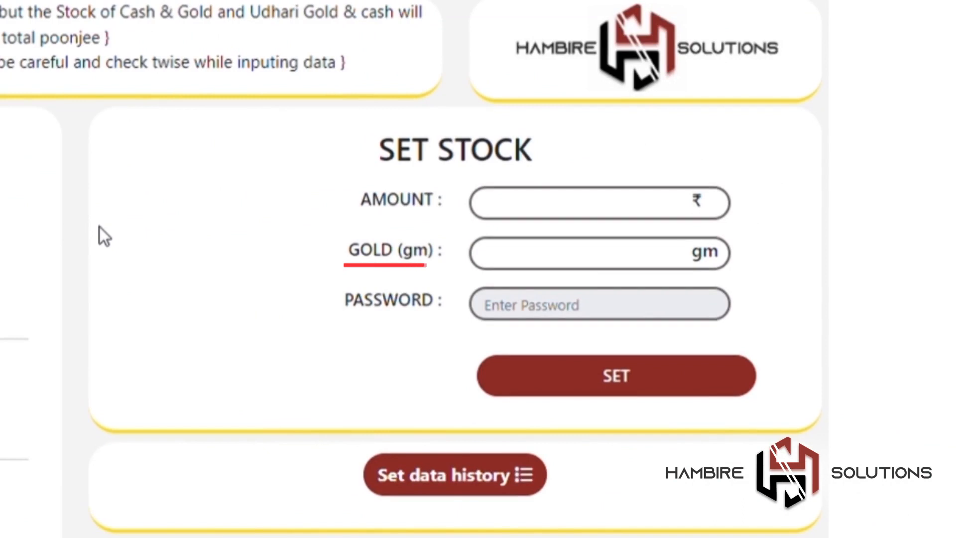
Step: Set stock to ₹1,50,000 cash and 100 gm gold with the password, then check the stock summary
click(570, 264)
text(100)
click(599, 209)
text(1,50,000)
click(637, 306)
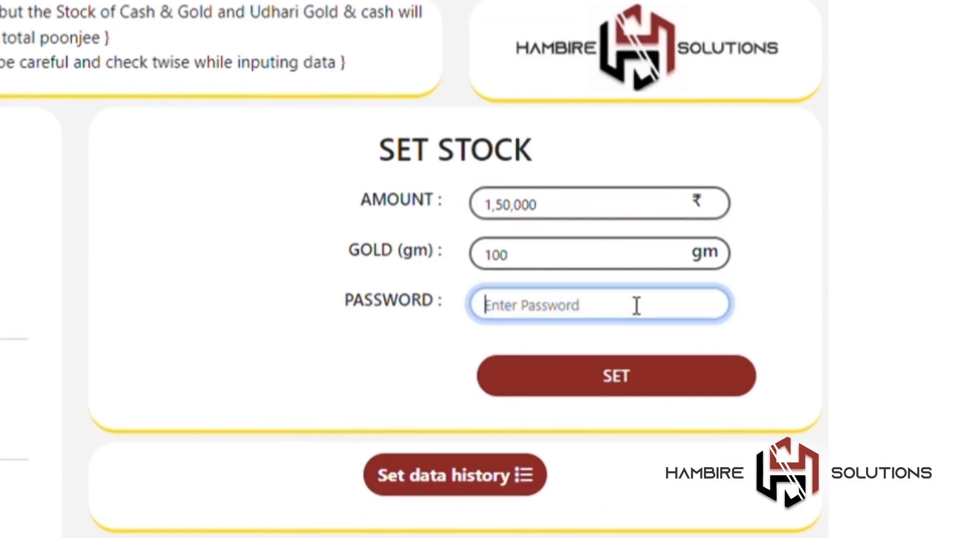
text(••••••)
click(652, 370)
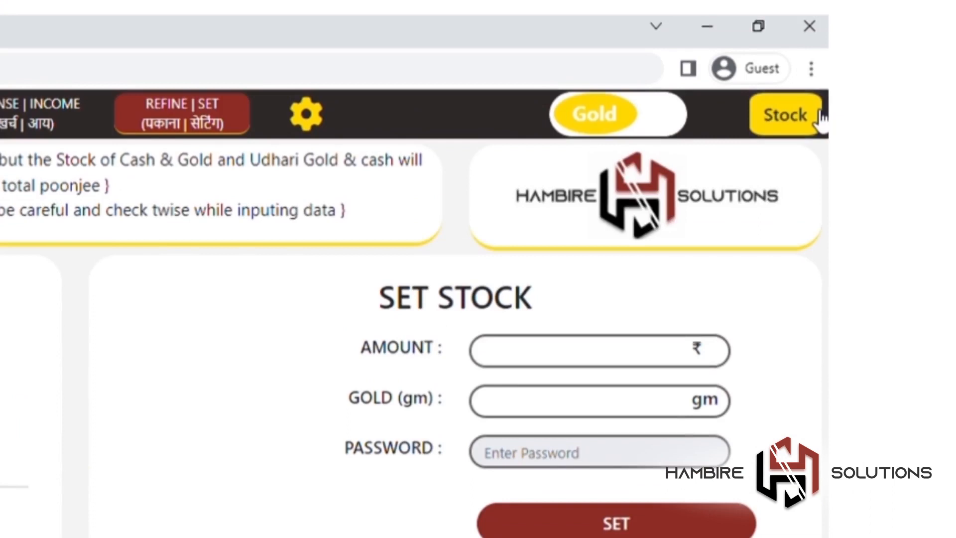
click(792, 113)
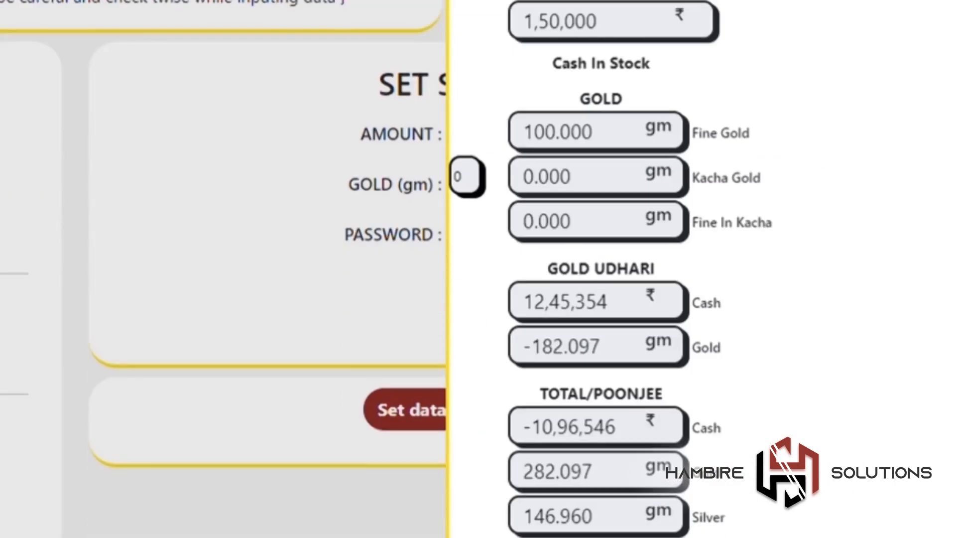
click(759, 160)
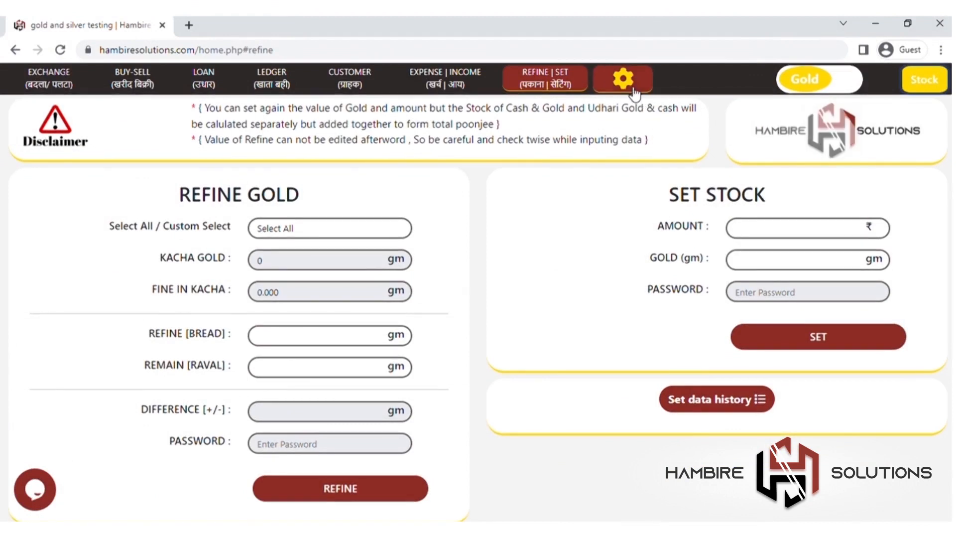
Step: Log out of the software from the Settings page
click(623, 78)
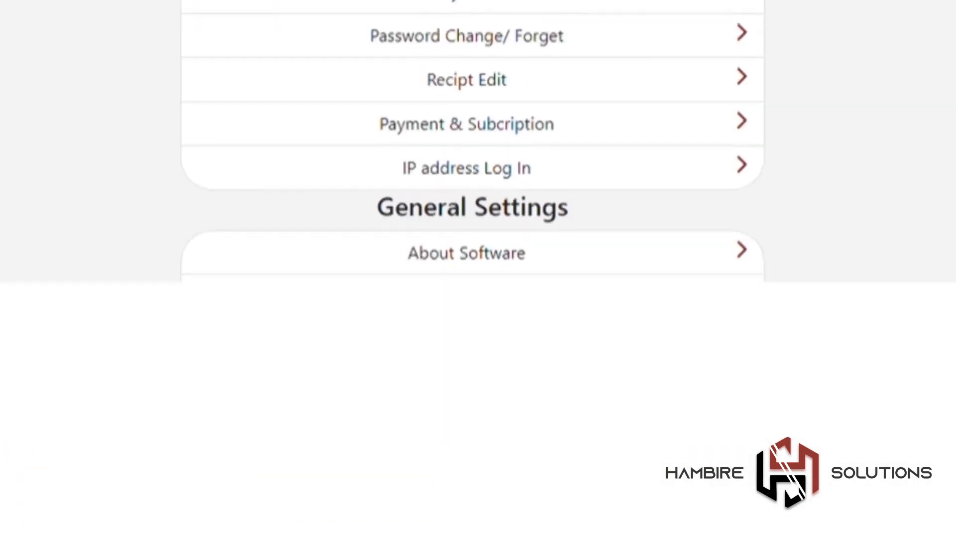
scroll(503, 202, down, 2)
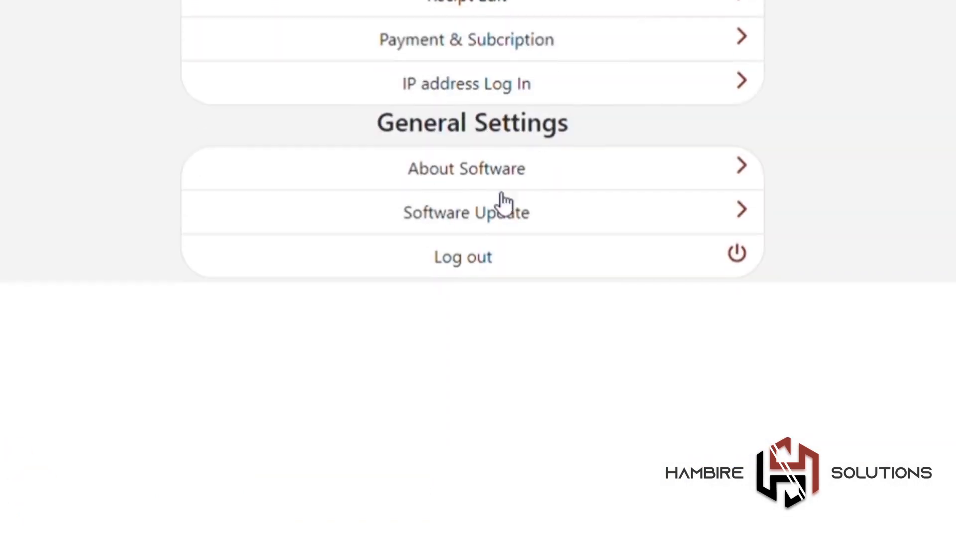
click(481, 259)
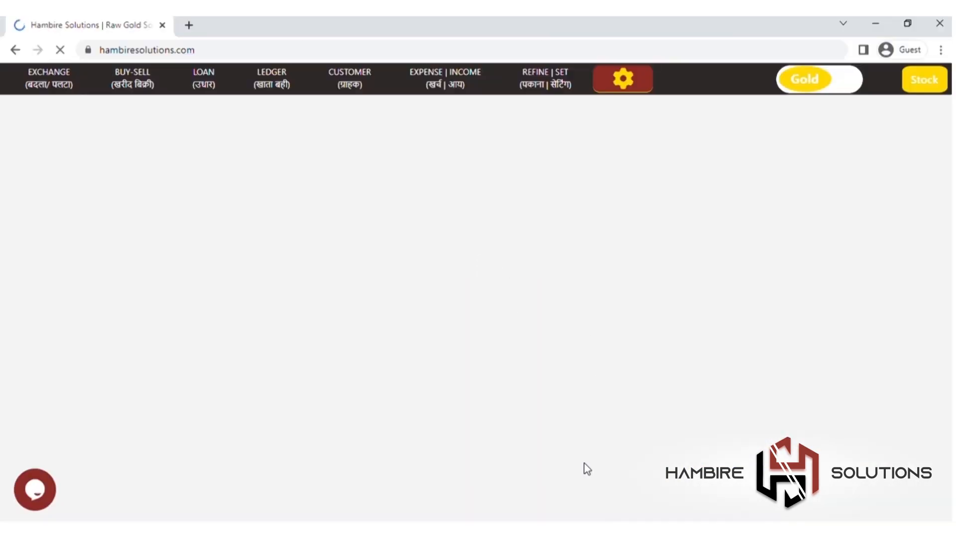